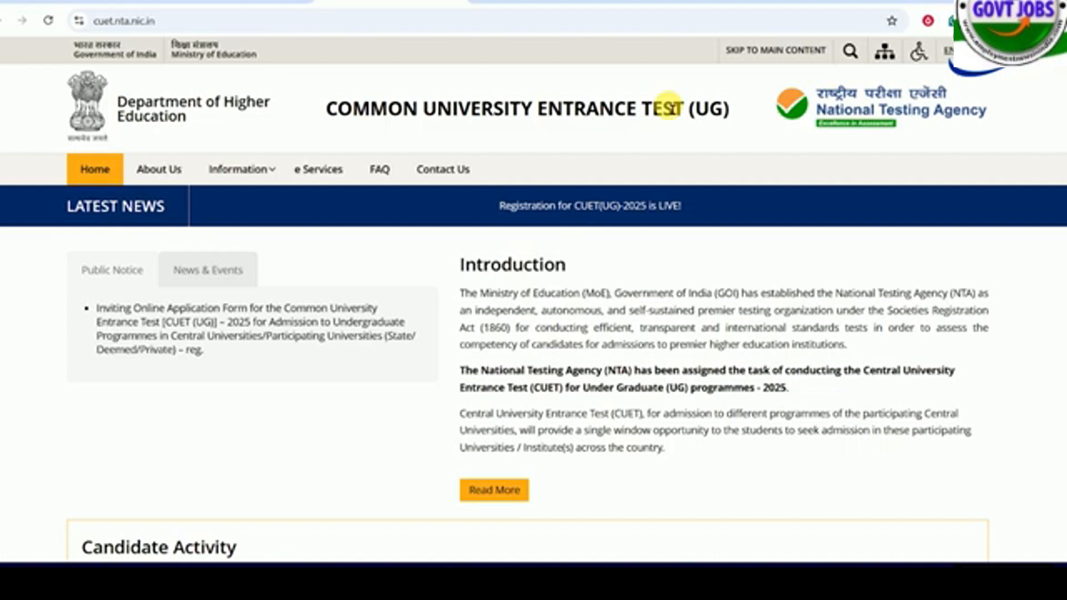
- Look over the Common University Entrance Test (UG) home page on cuet.nta.nic.in
left_click_drag(326, 108, 679, 109)
left_click(641, 318)
scroll(639, 317, "down", 1)
scroll(639, 317, "up", 1)
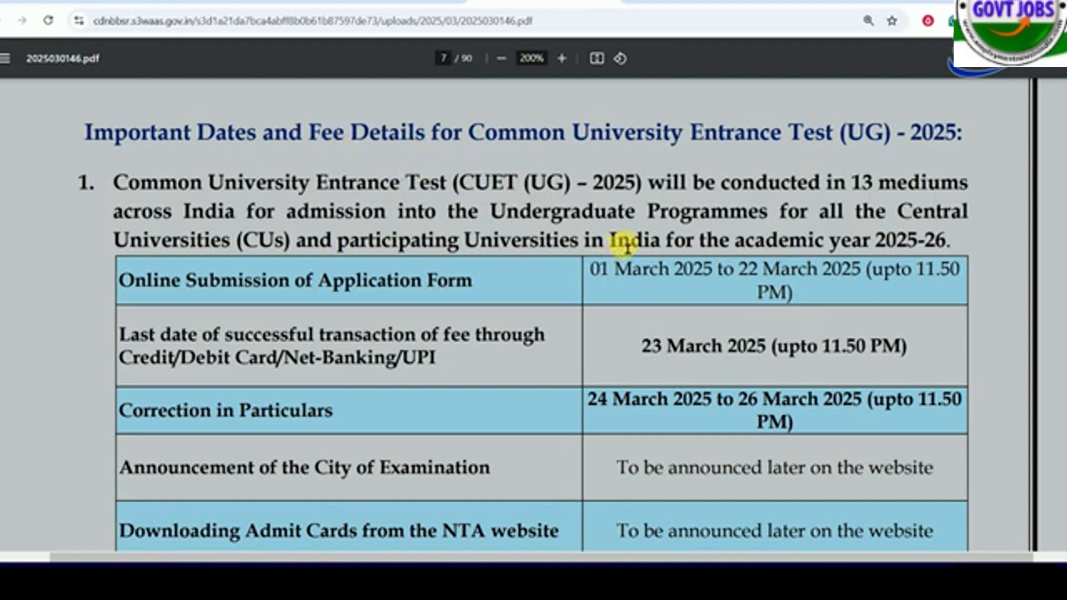
- Review the application submission, fee payment and correction dates in the information bulletin's important dates table
left_click_drag(739, 271, 852, 272)
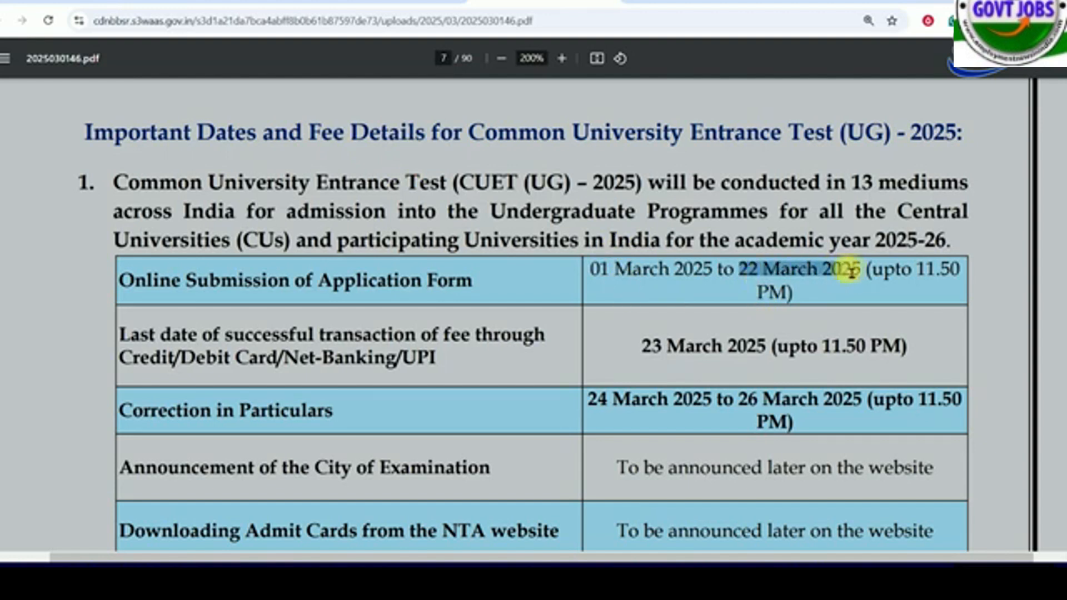
left_click(850, 271)
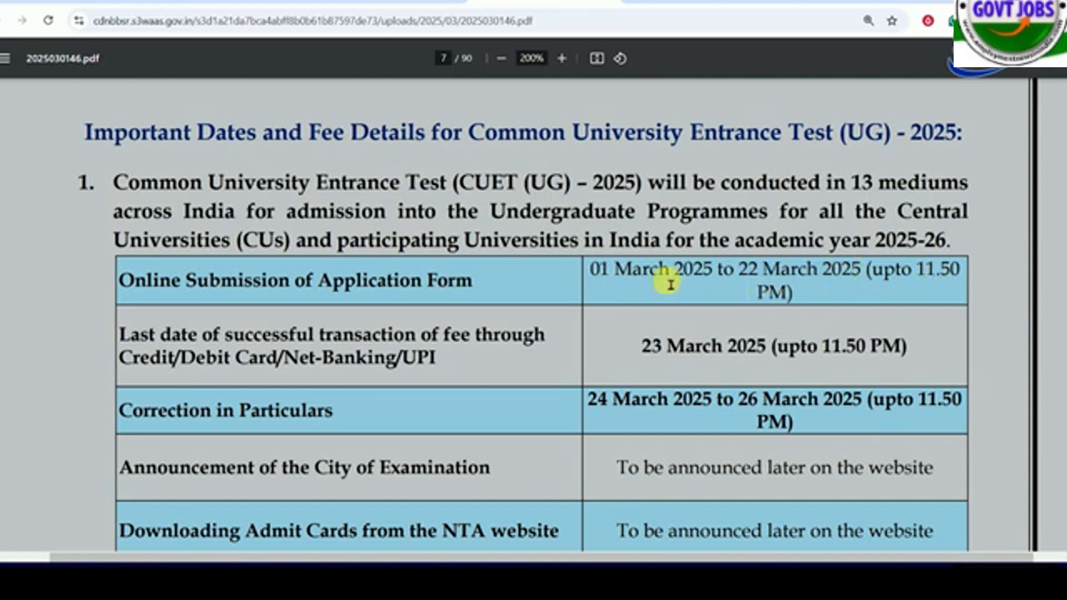
scroll(614, 269, "down", 1)
left_click_drag(161, 263, 425, 266)
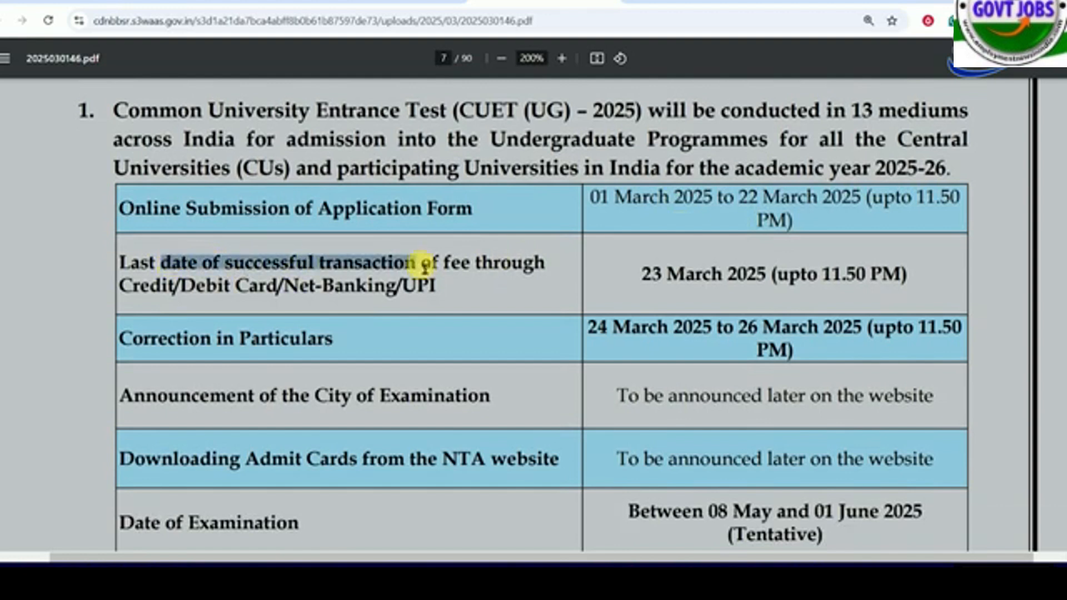
left_click(425, 265)
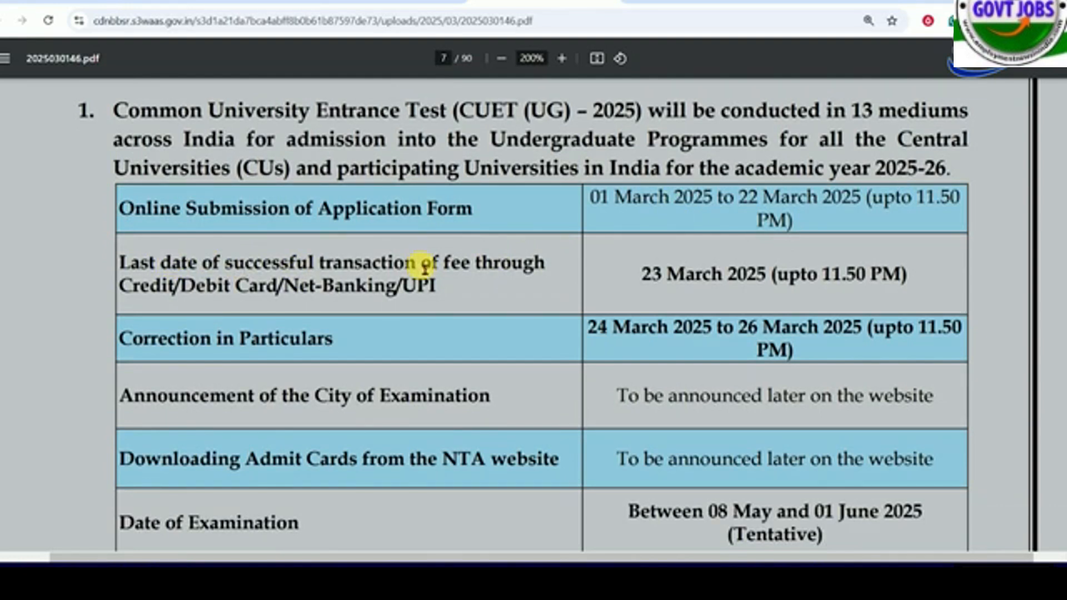
left_click_drag(640, 275, 774, 278)
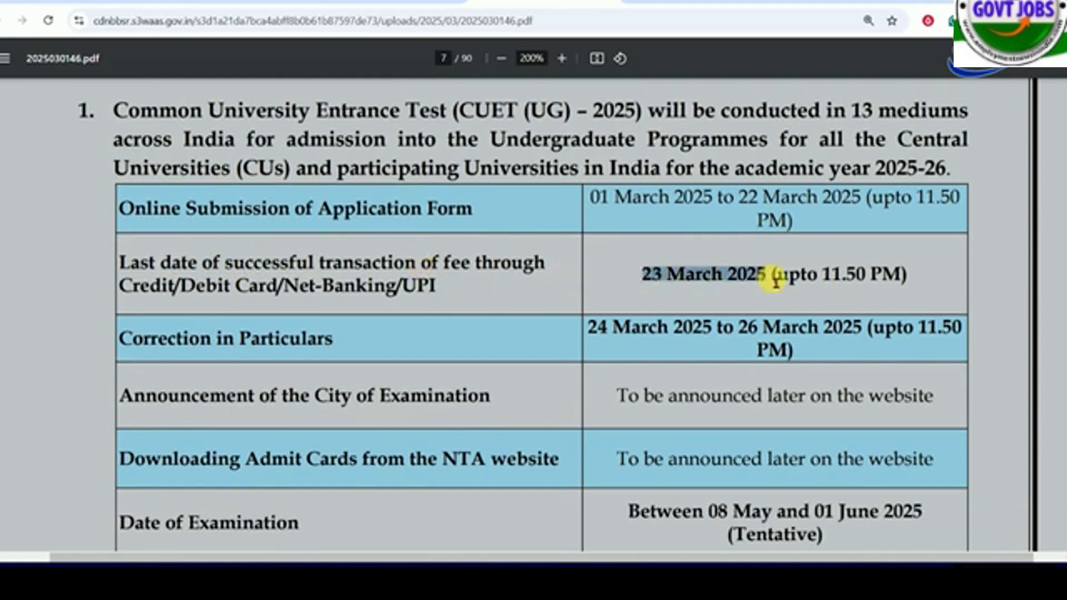
left_click(774, 278)
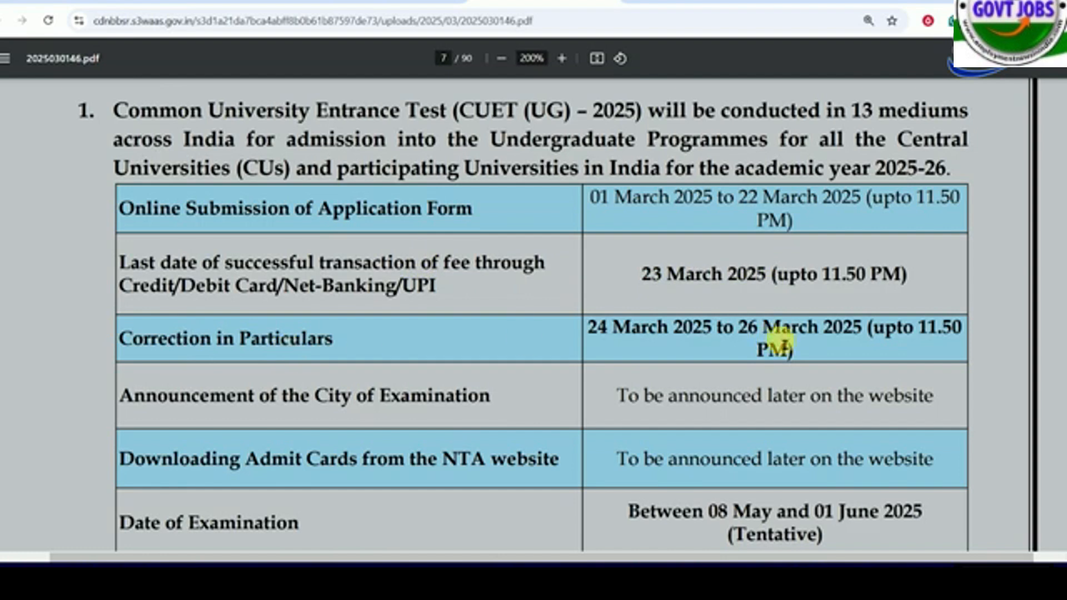
left_click_drag(598, 336, 848, 346)
left_click(849, 345)
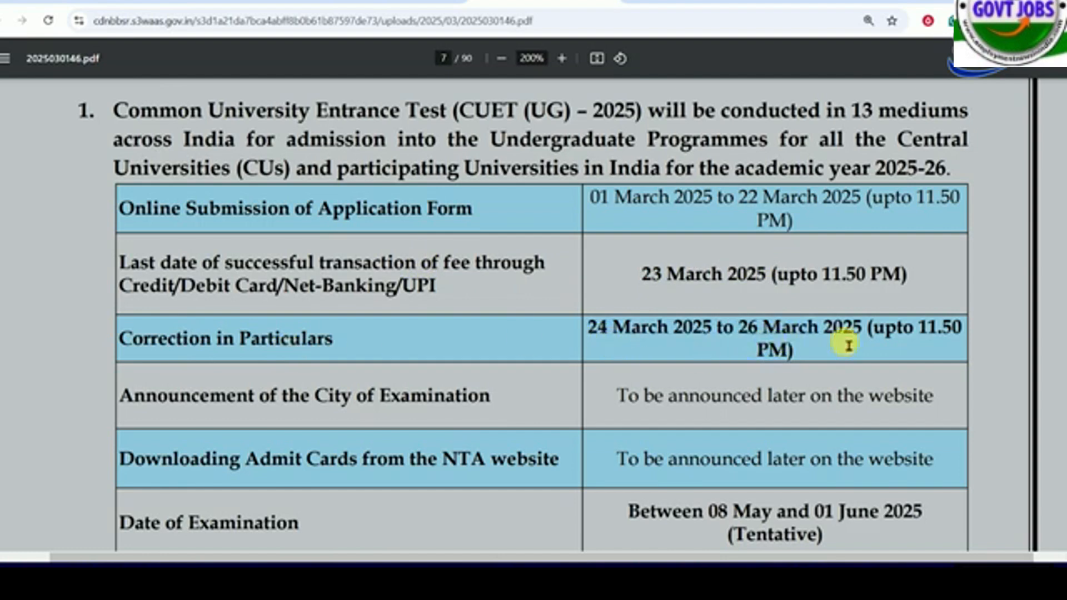
- Check the examination date, answer key display and result declaration rows of the important dates table
scroll(849, 345, "down", 1)
scroll(848, 345, "down", 3)
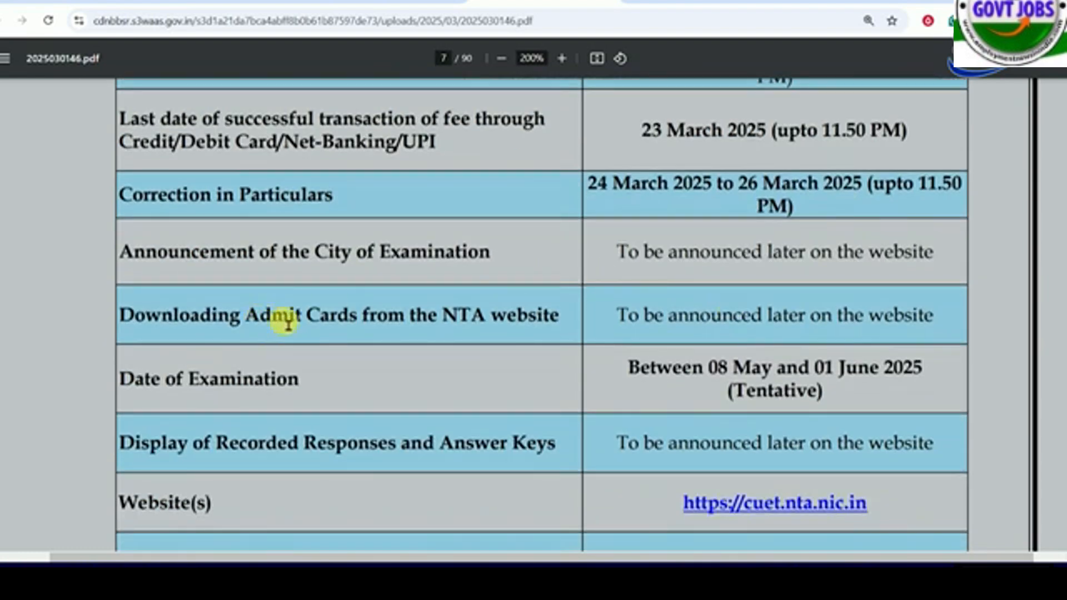
left_click_drag(192, 382, 277, 381)
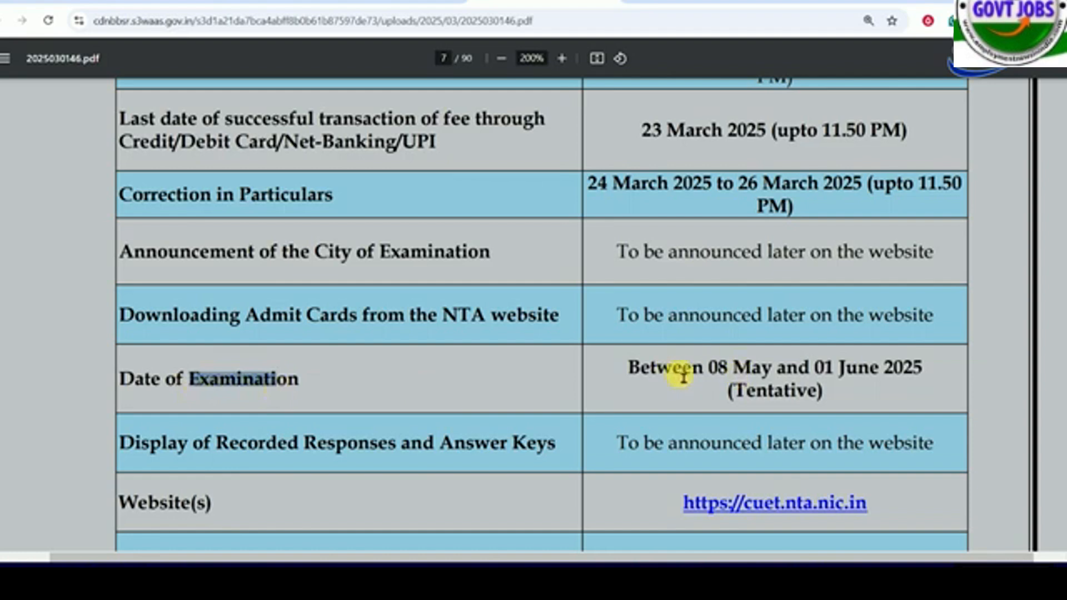
left_click_drag(725, 374, 885, 376)
left_click(883, 376)
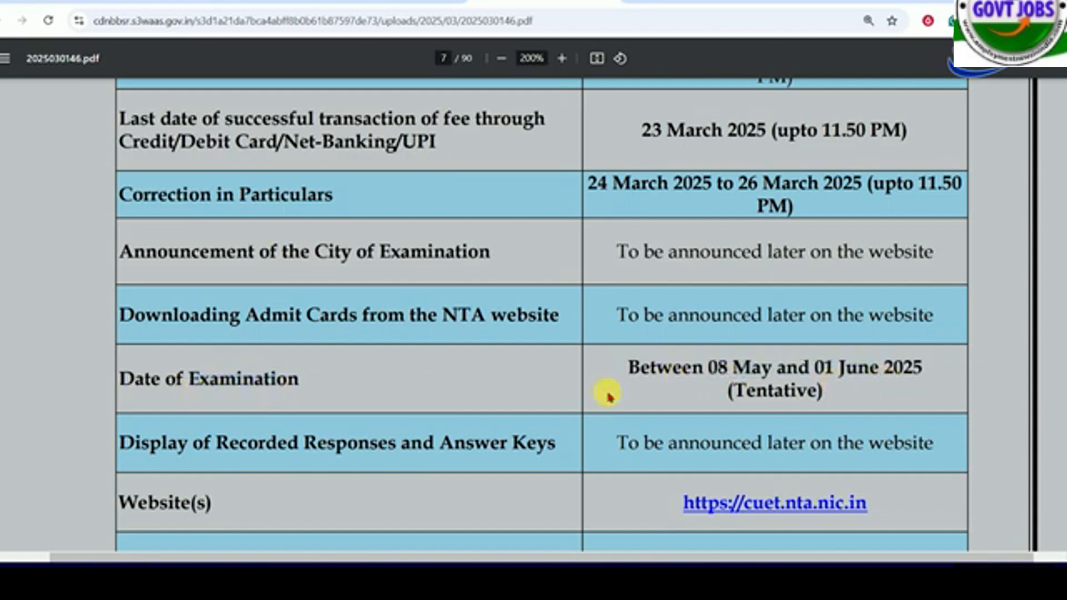
left_click_drag(722, 393, 807, 395)
left_click(808, 395)
scroll(555, 389, "down", 3)
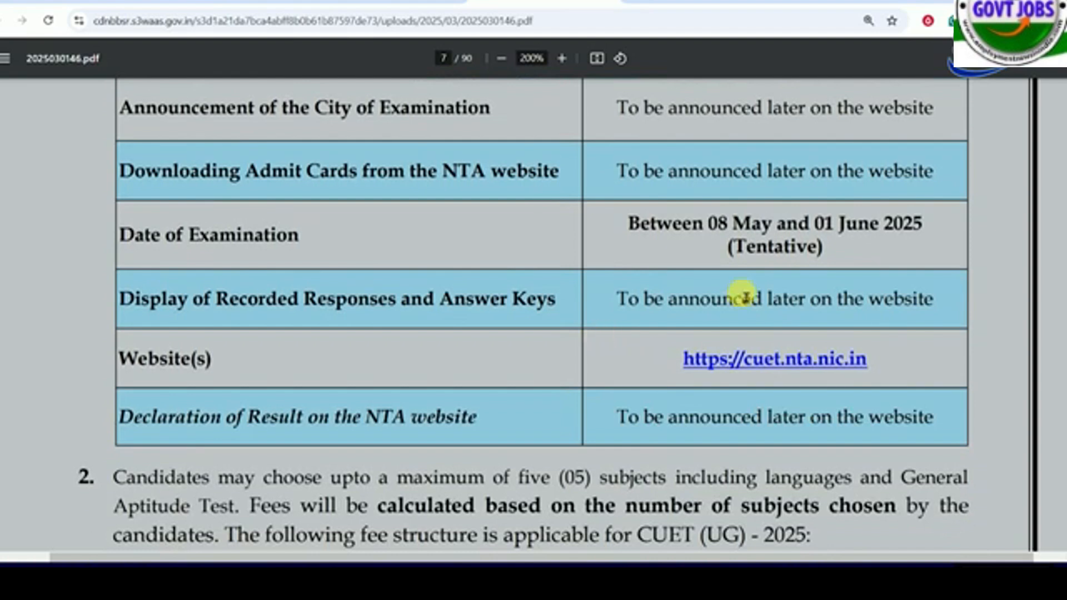
left_click_drag(724, 302, 833, 306)
left_click_drag(678, 422, 849, 426)
left_click(850, 426)
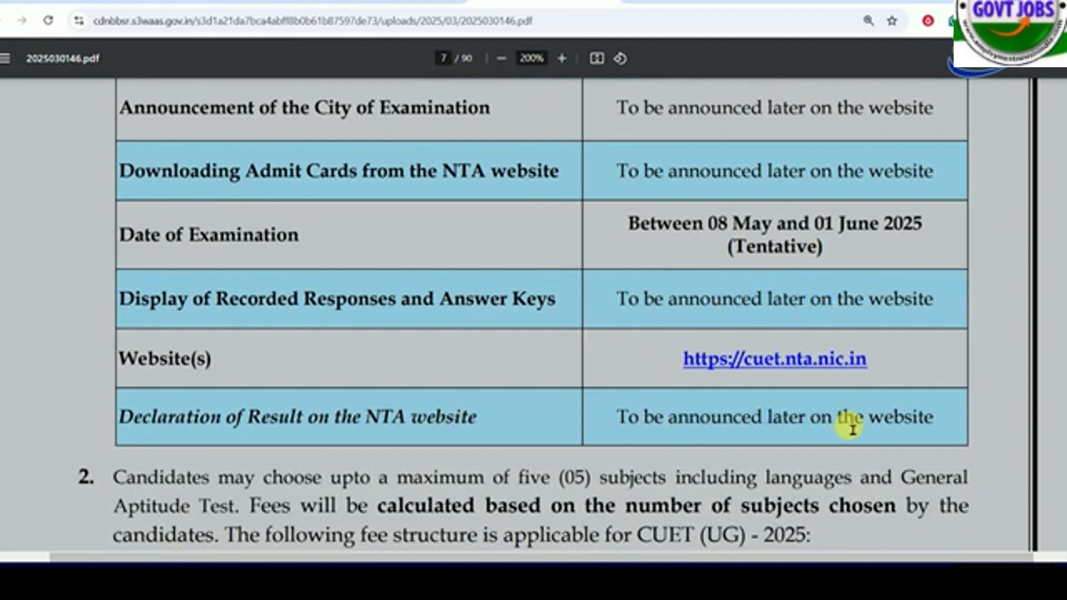
- Examine the General (UR) application fees for up to 03 subjects and for each additional subject
scroll(523, 388, "down", 5)
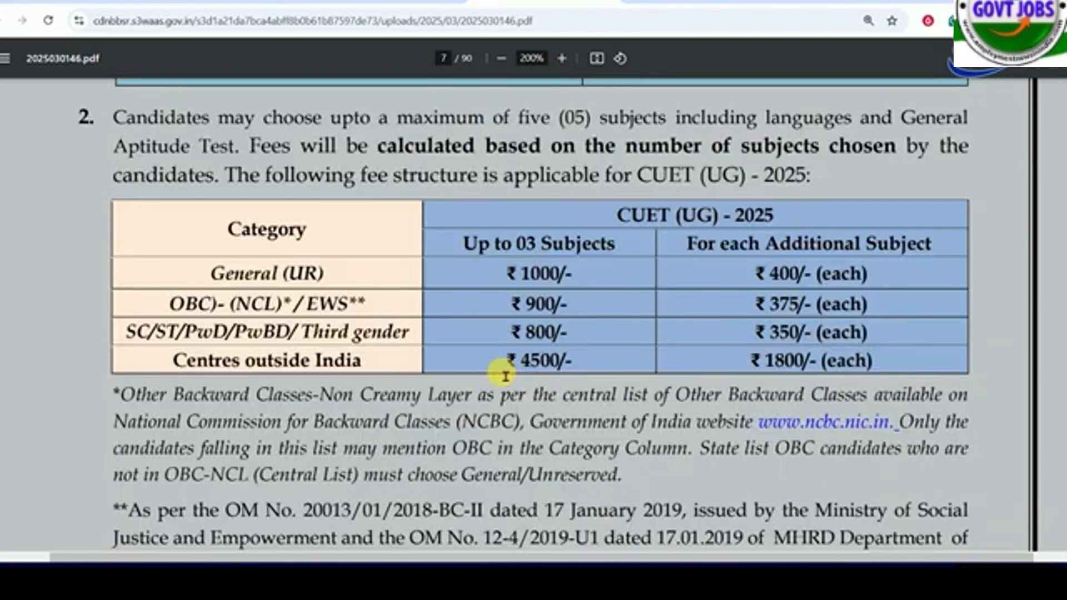
left_click_drag(212, 278, 325, 283)
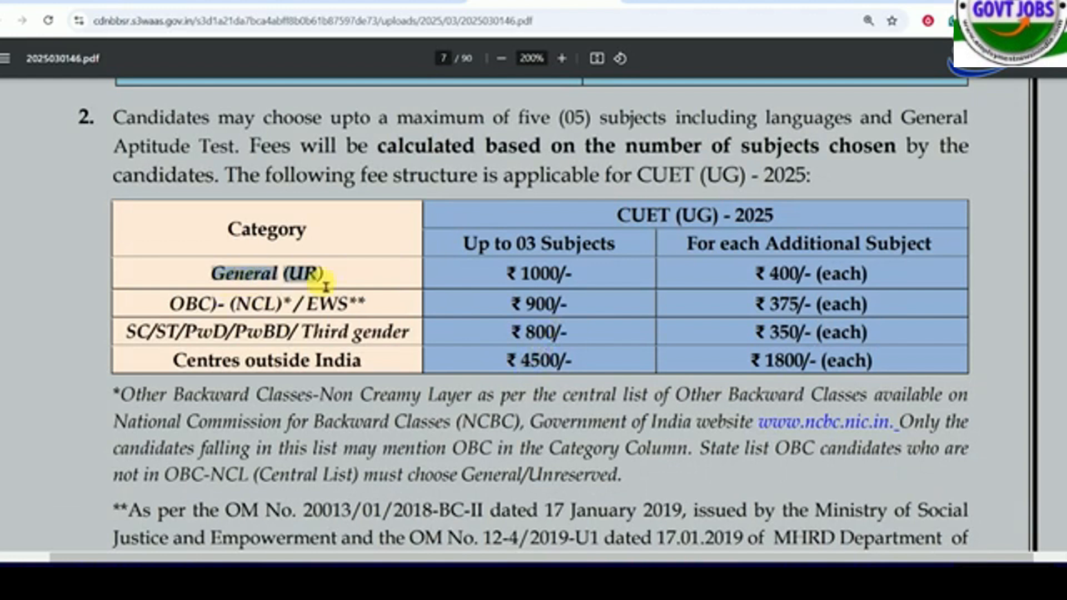
left_click_drag(521, 277, 558, 278)
left_click_drag(517, 248, 605, 252)
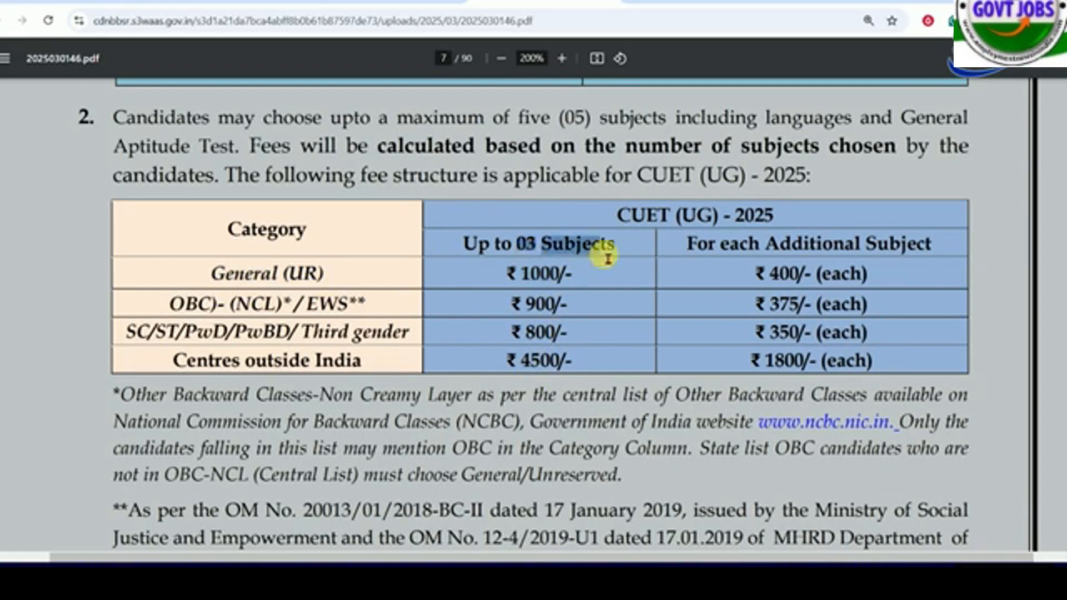
left_click_drag(792, 244, 916, 245)
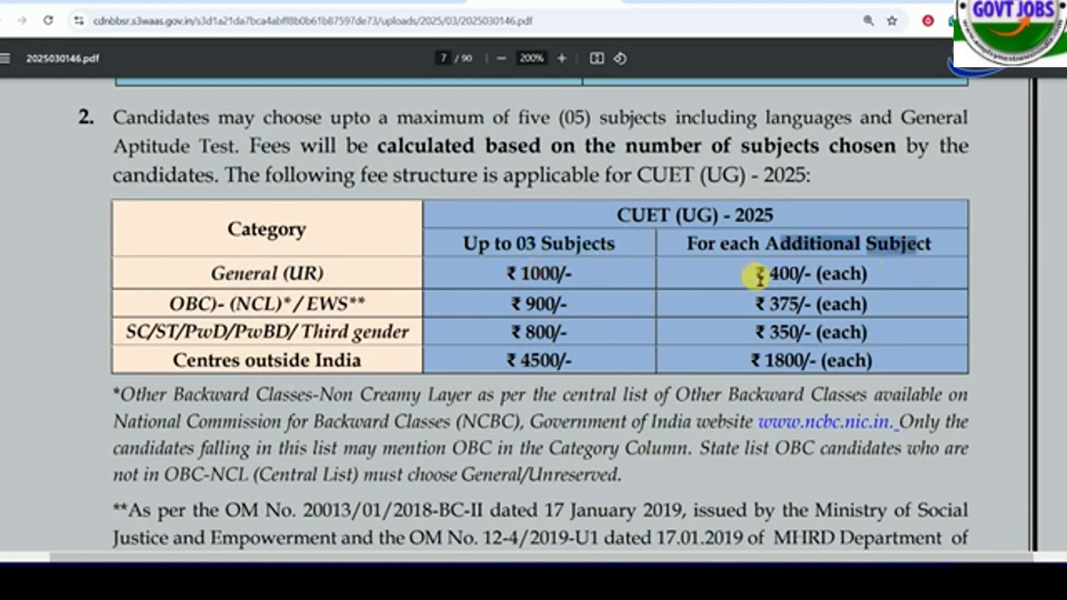
left_click_drag(770, 274, 806, 274)
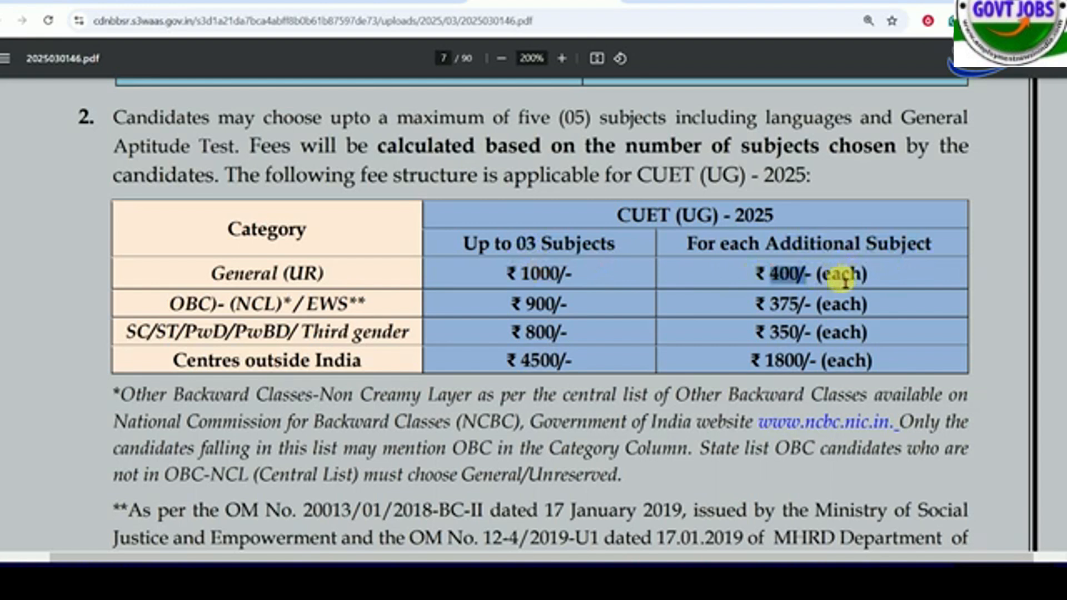
- Examine the fees for OBC (NCL)/EWS, SC/ST/PwD/PwBD/Third gender and centres outside India in the fee table
left_click_drag(170, 305, 306, 309)
left_click_drag(526, 308, 559, 312)
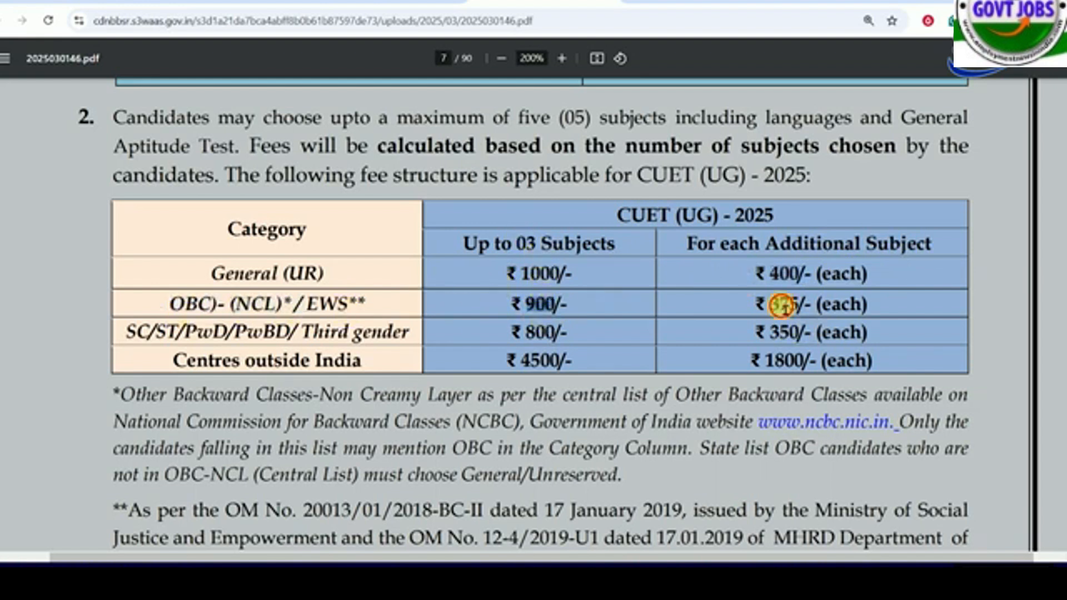
left_click_drag(812, 304, 759, 316)
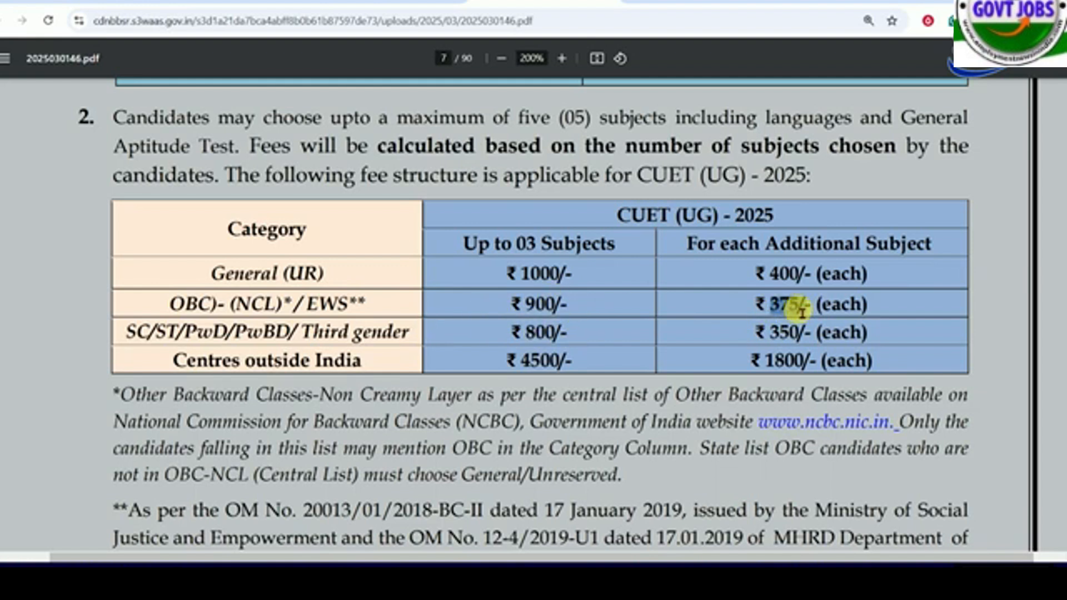
left_click_drag(146, 334, 313, 337)
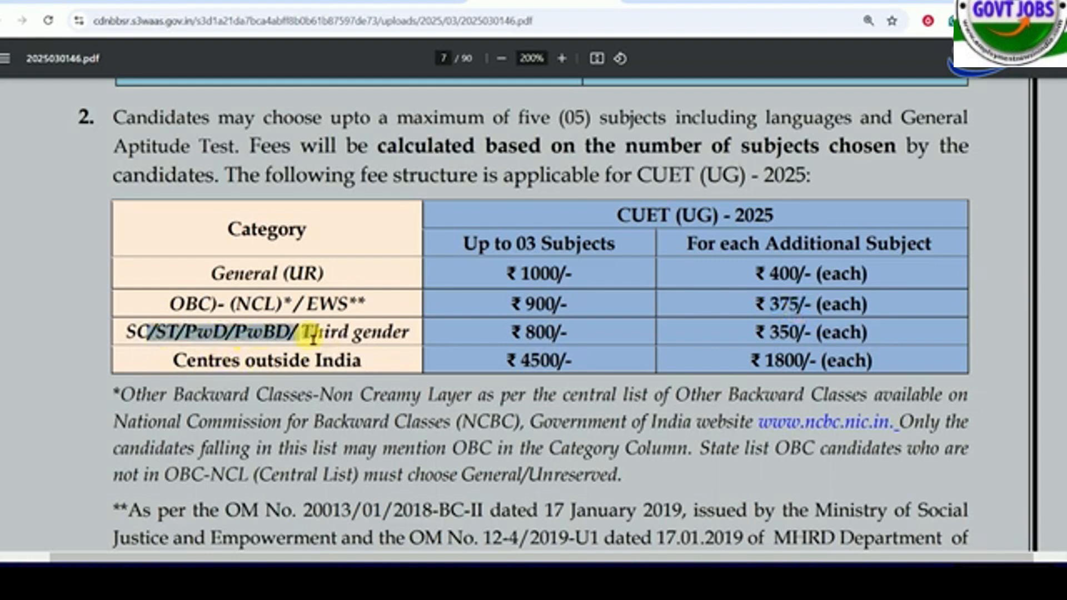
left_click_drag(406, 336, 565, 337)
left_click(256, 371)
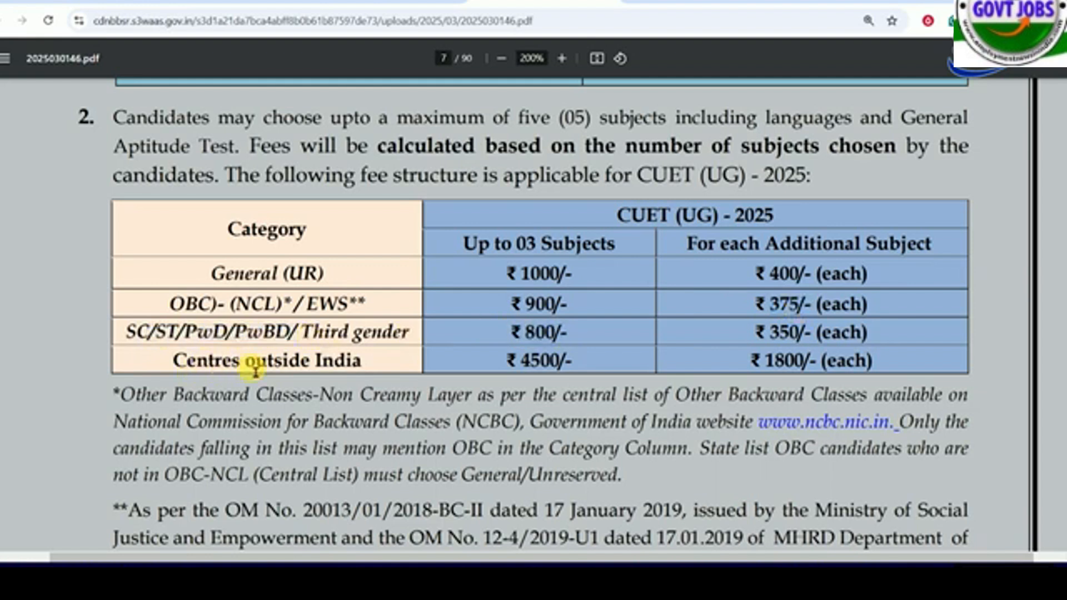
left_click_drag(256, 371, 362, 369)
left_click(362, 370)
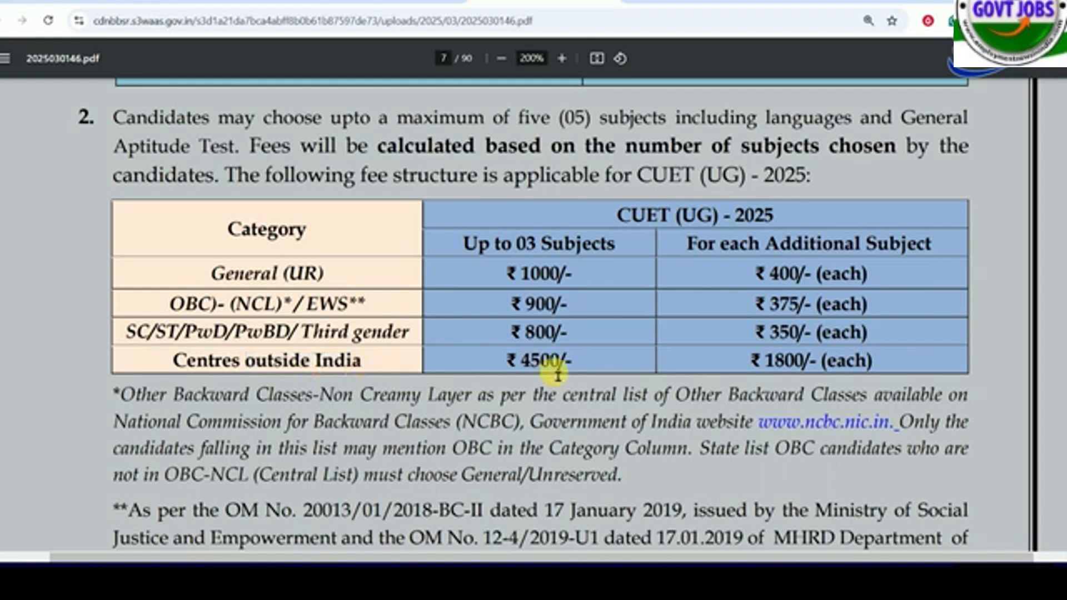
left_click_drag(520, 363, 562, 367)
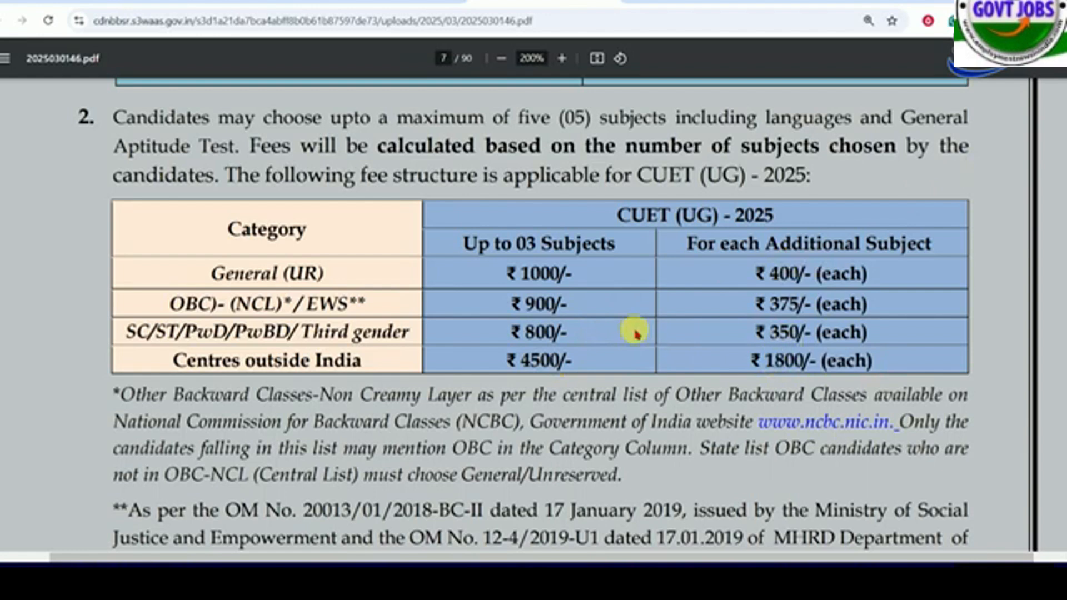
- Review the total subjects and medium rows in the broad features table of CUET (UG) - 2025
scroll(631, 323, "down", 10)
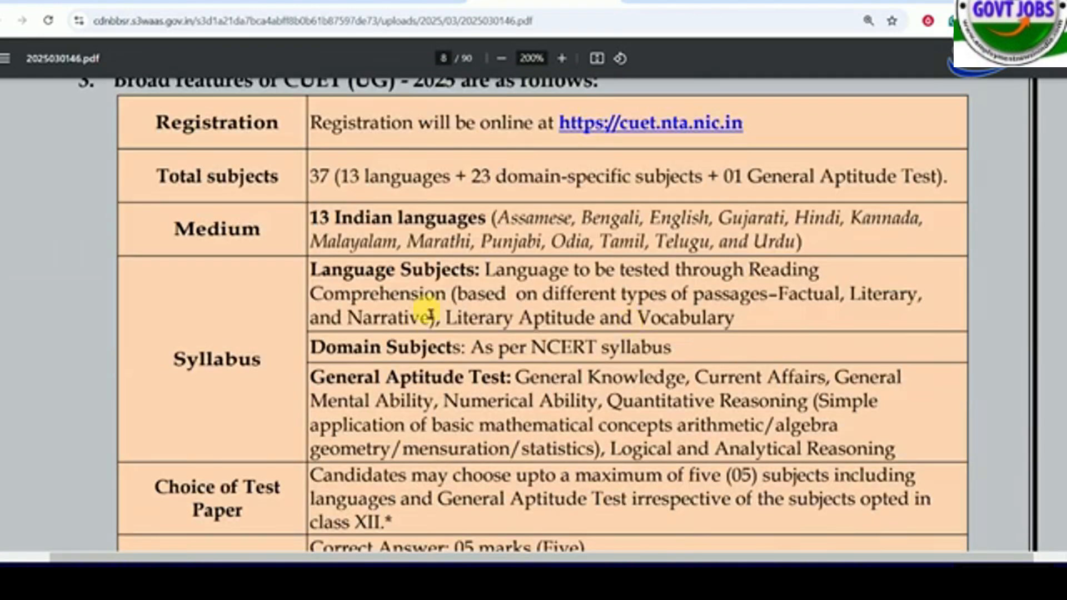
scroll(430, 314, "up", 3)
scroll(398, 278, "down", 1)
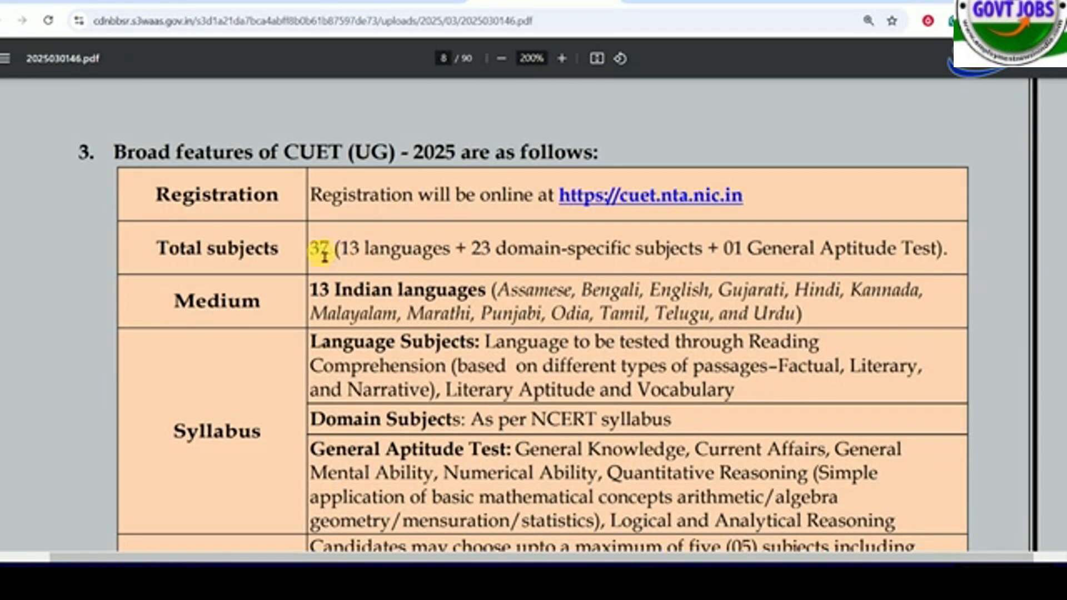
left_click_drag(340, 250, 702, 257)
left_click(812, 258)
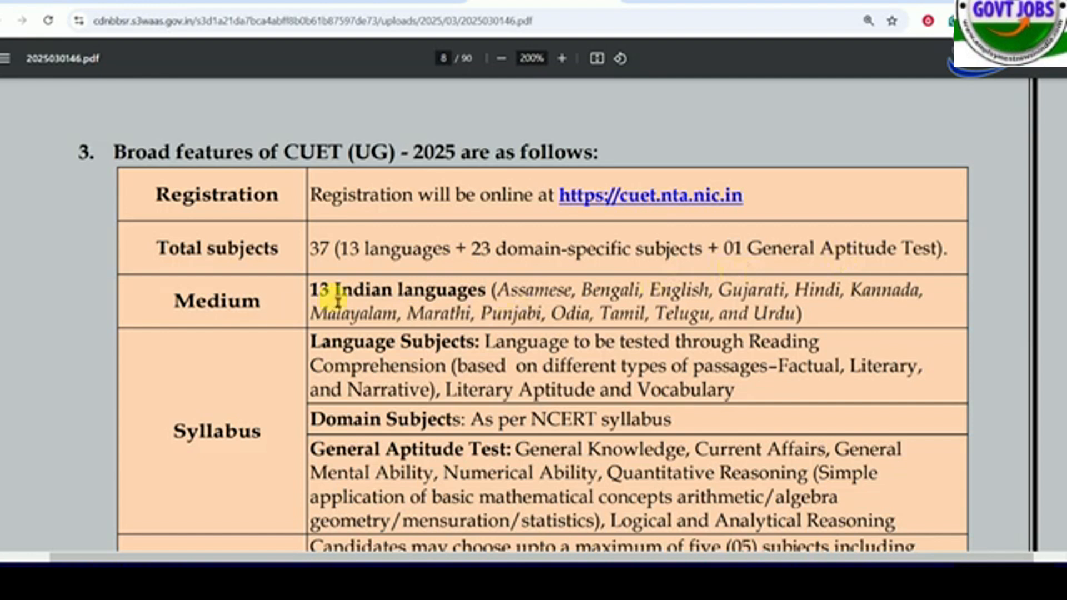
left_click_drag(318, 296, 491, 293)
left_click(496, 295)
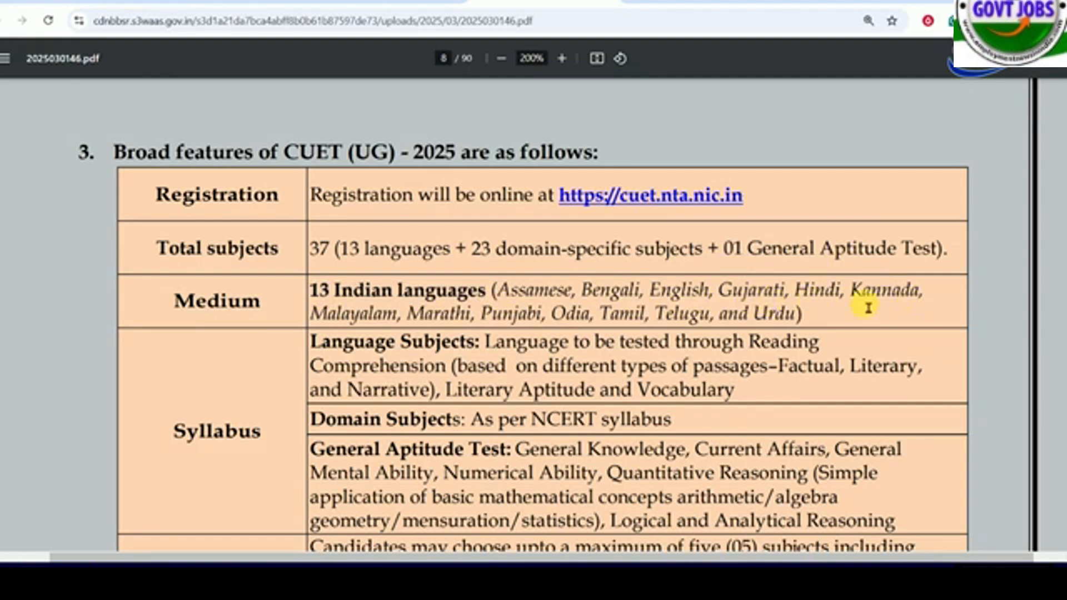
left_click_drag(324, 292, 816, 323)
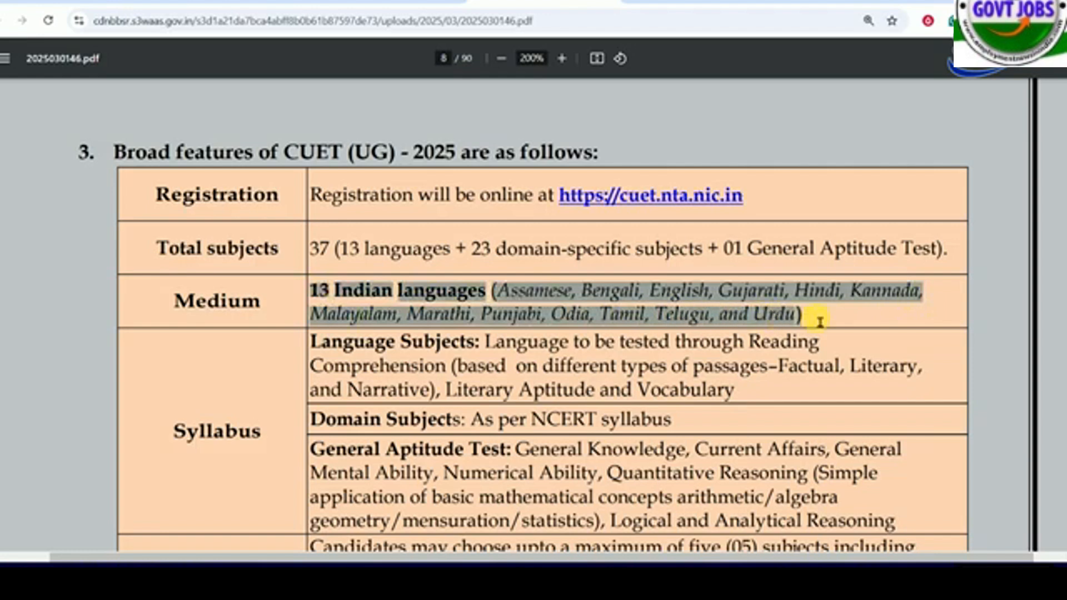
left_click(817, 323)
- Read through the syllabus, marking scheme, exam mode and duration rows, continuing to the online application form instructions
scroll(597, 336, "down", 1)
scroll(597, 336, "down", 2)
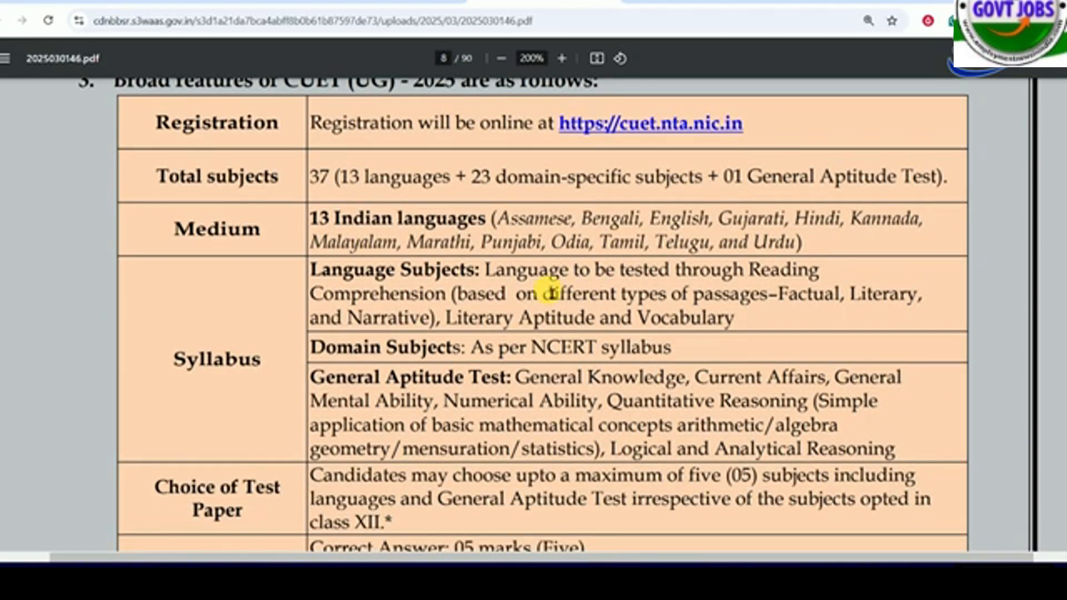
scroll(529, 244, "down", 4)
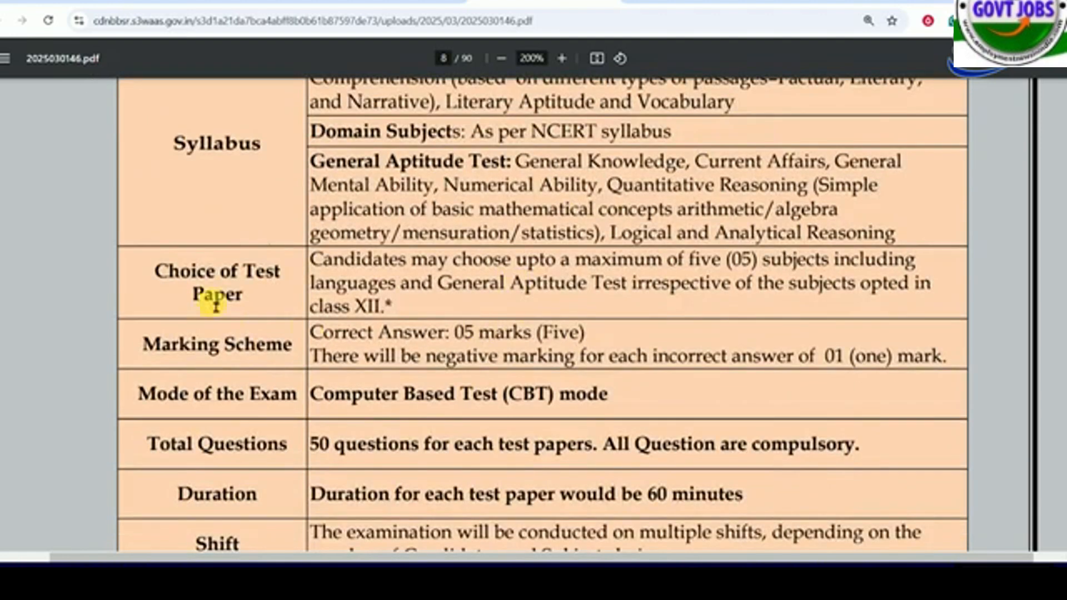
scroll(568, 332, "down", 1)
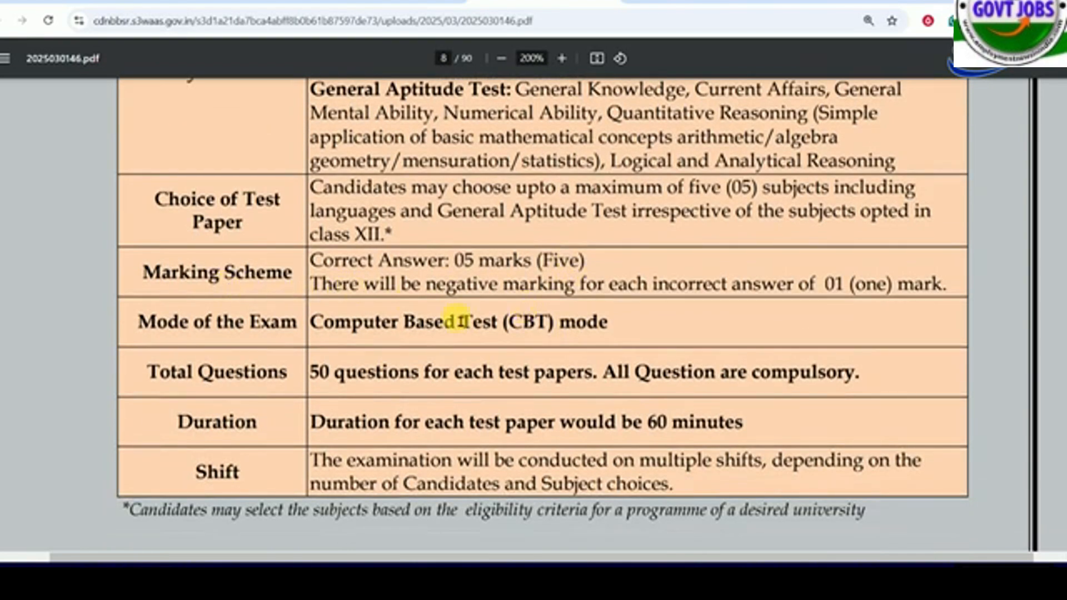
scroll(361, 331, "down", 1)
scroll(495, 316, "down", 20)
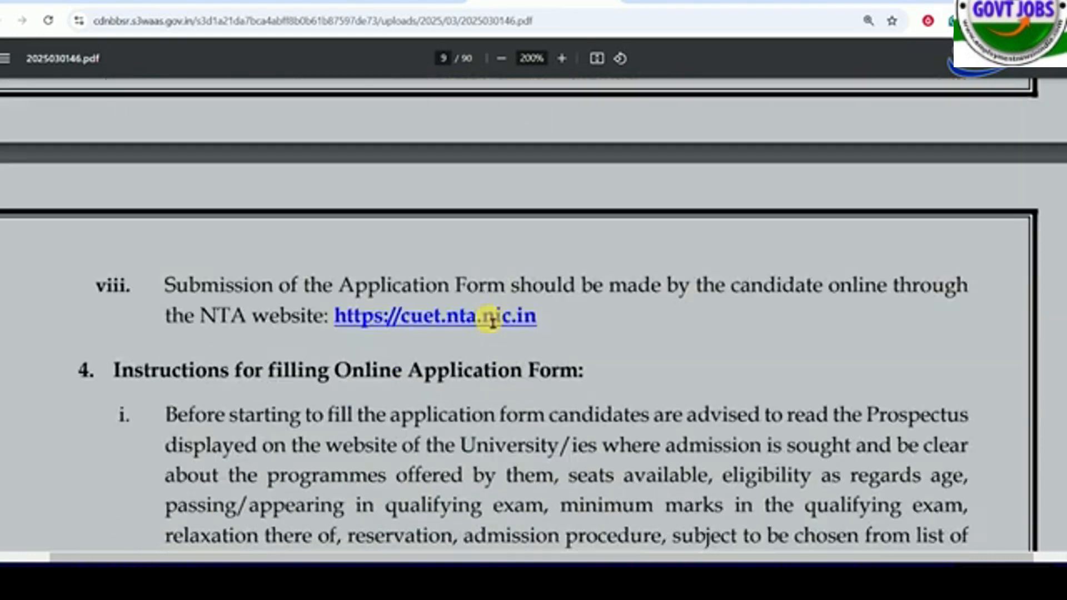
- Return from the information bulletin to the CUET (UG) website's home page
left_click(368, 1)
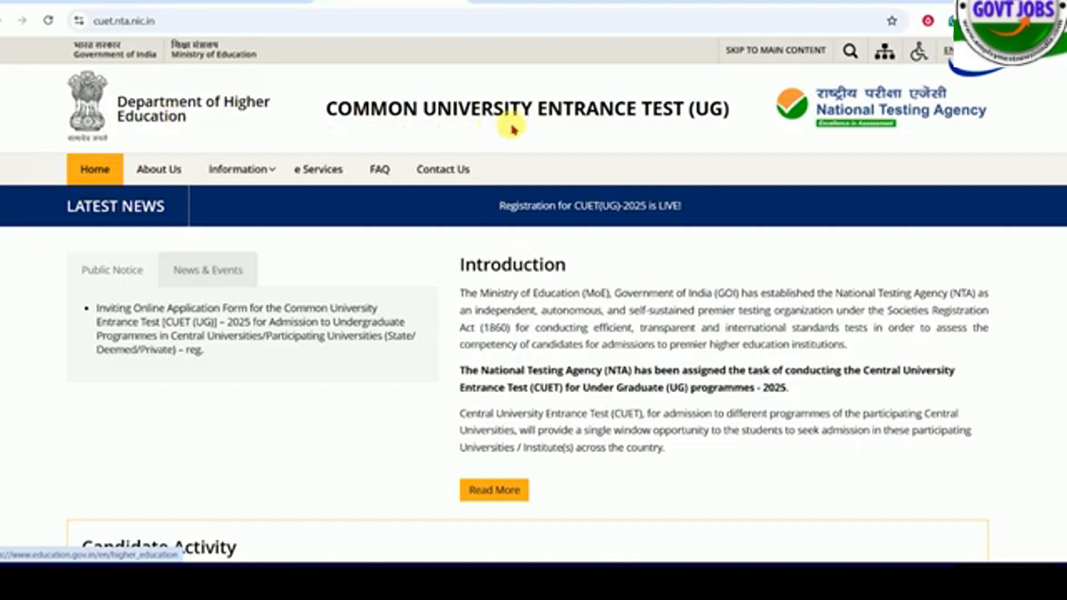
scroll(548, 317, "down", 5)
scroll(550, 317, "up", 5)
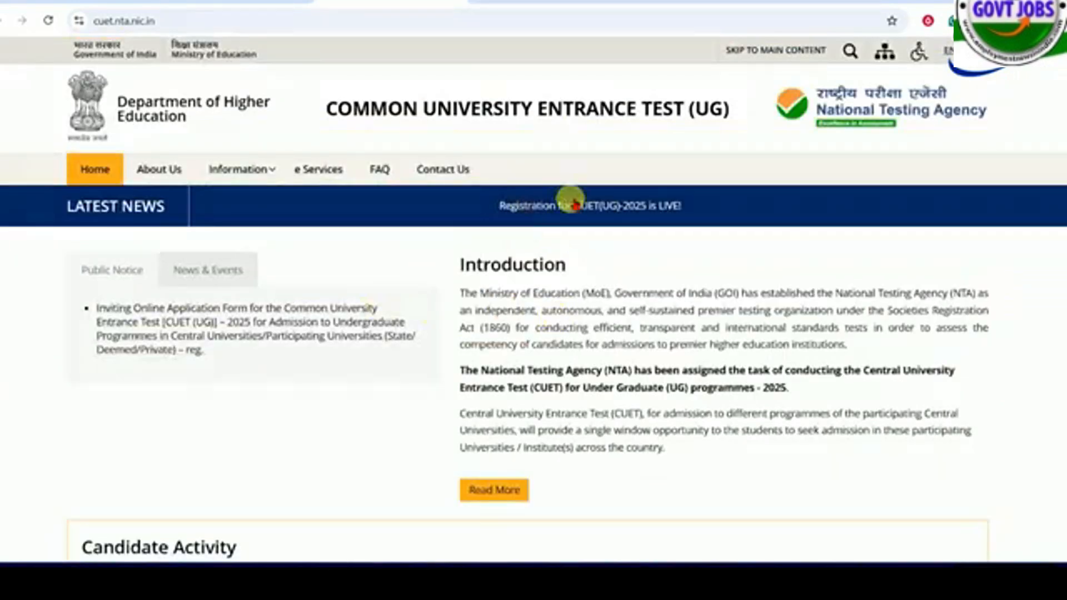
- Open the CUET(UG)-2025 registration portal from the latest news and start a new registration
left_click(646, 210)
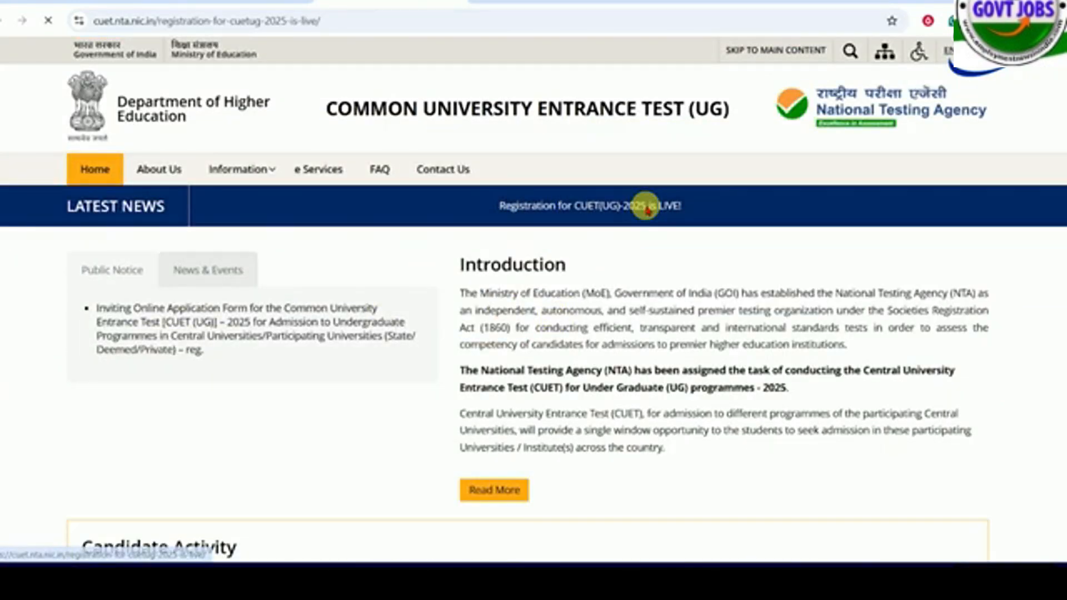
left_click(164, 313)
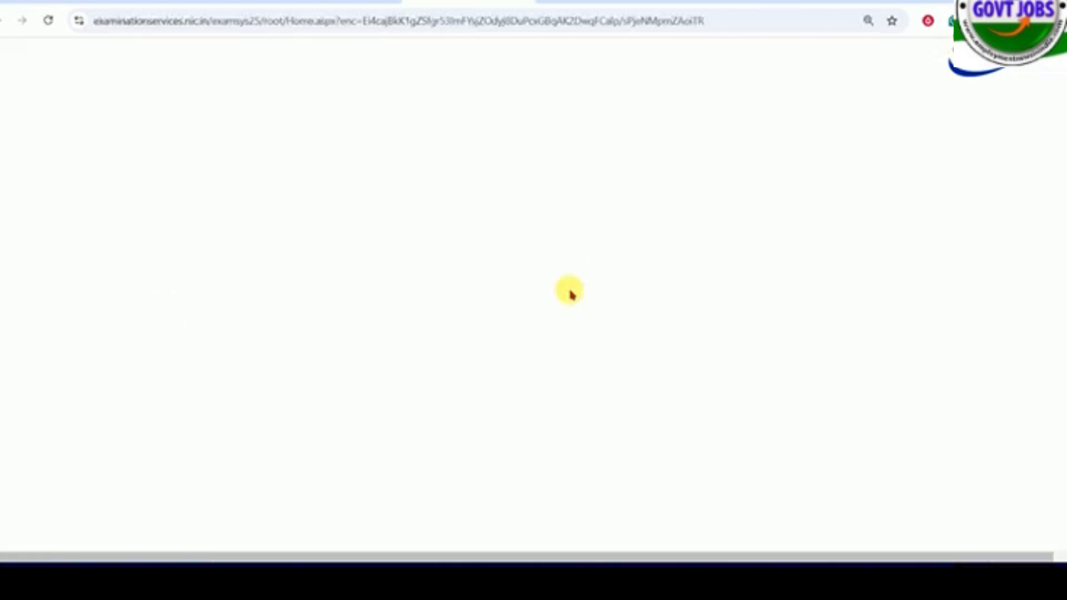
scroll(278, 278, "down", 2)
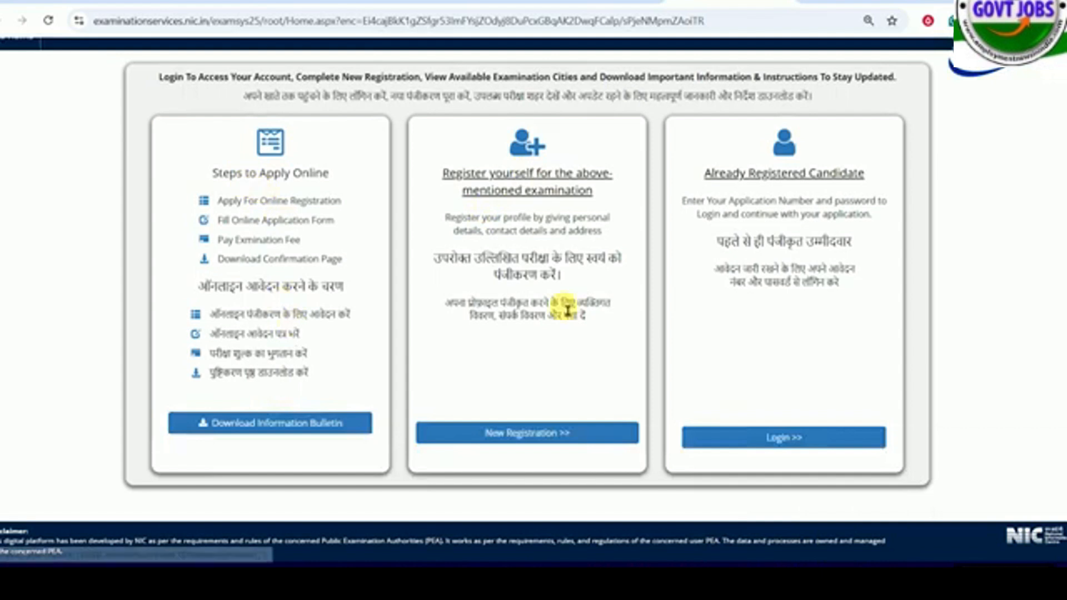
left_click(531, 441)
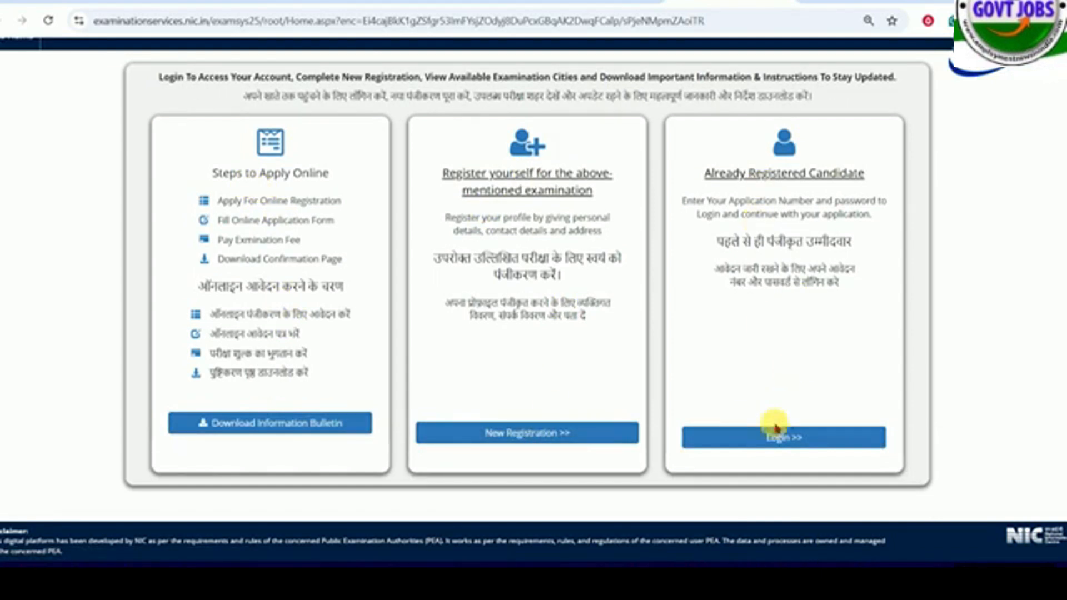
scroll(583, 290, "up", 1)
scroll(551, 294, "down", 1)
left_click(517, 435)
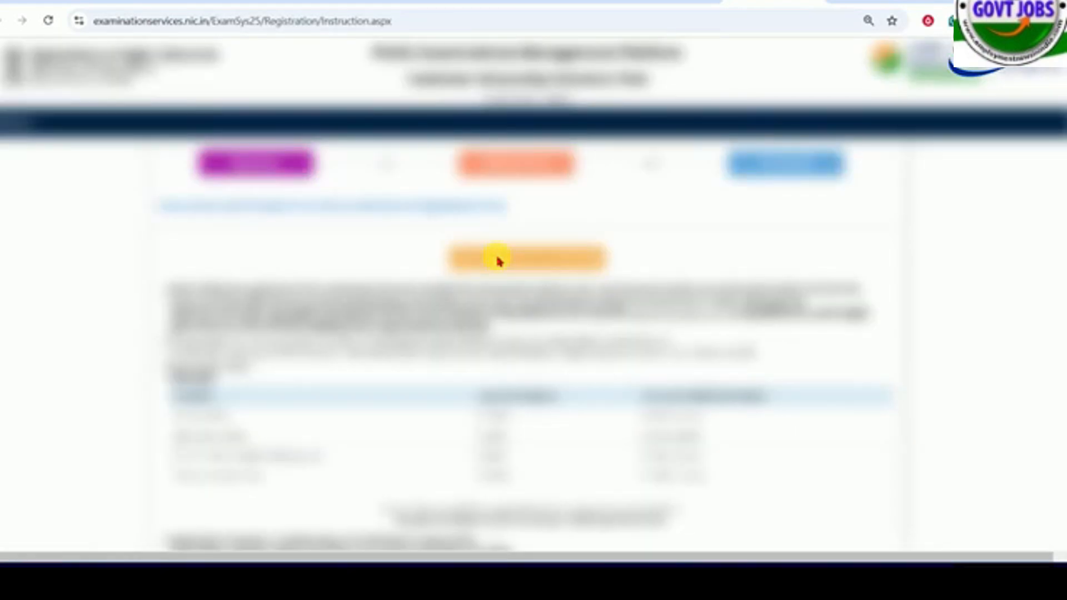
- Read the application form instructions, accept the declaration about the Information Bulletin and proceed to the registration form
scroll(508, 298, "down", 1)
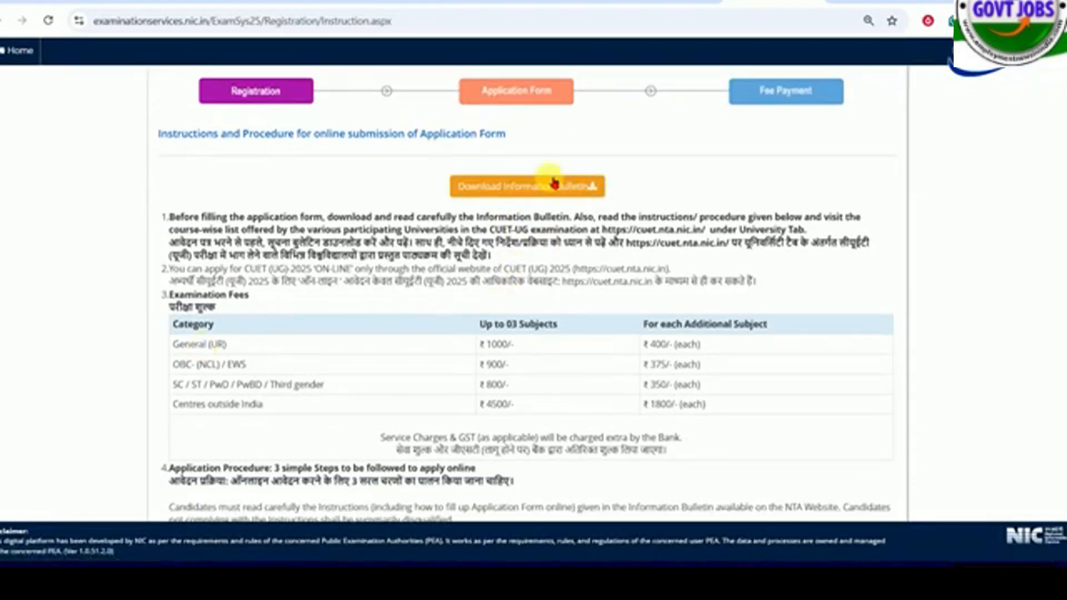
scroll(465, 273, "down", 4)
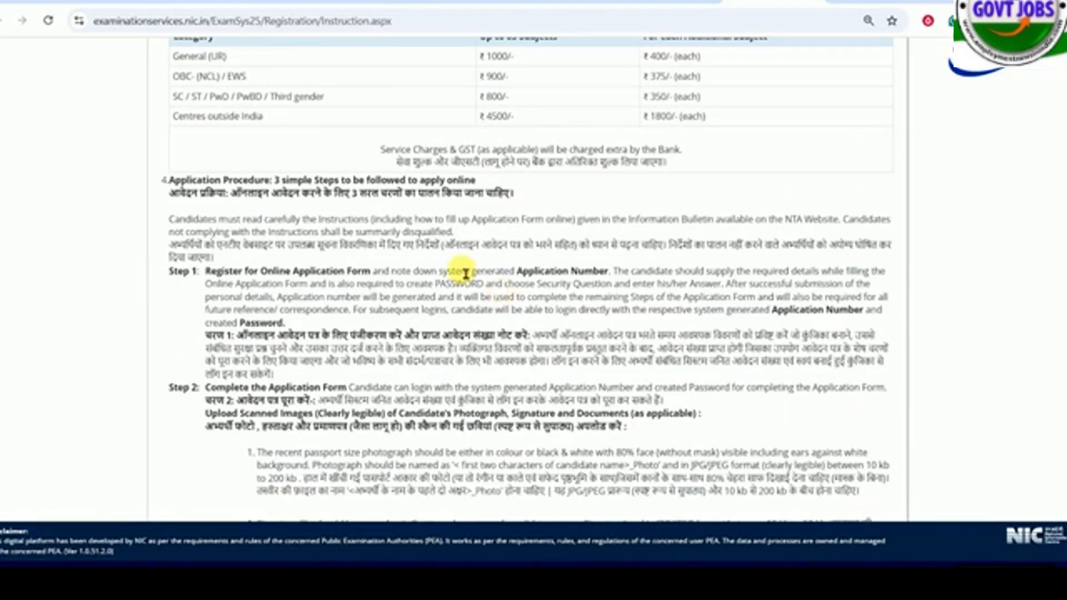
left_click_drag(246, 271, 398, 401)
scroll(374, 334, "down", 13)
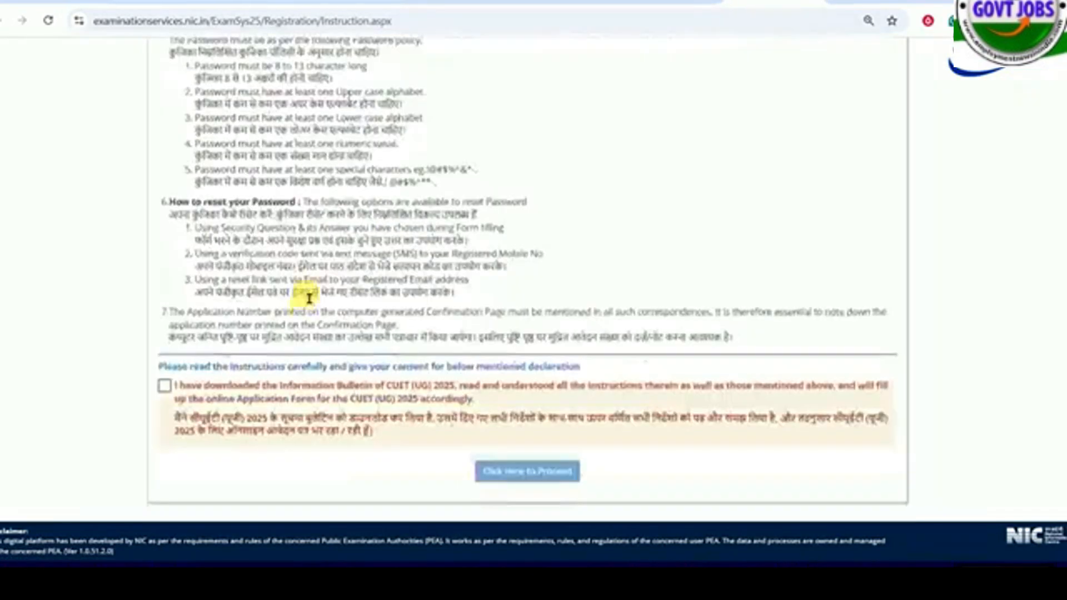
left_click(164, 386)
left_click(499, 471)
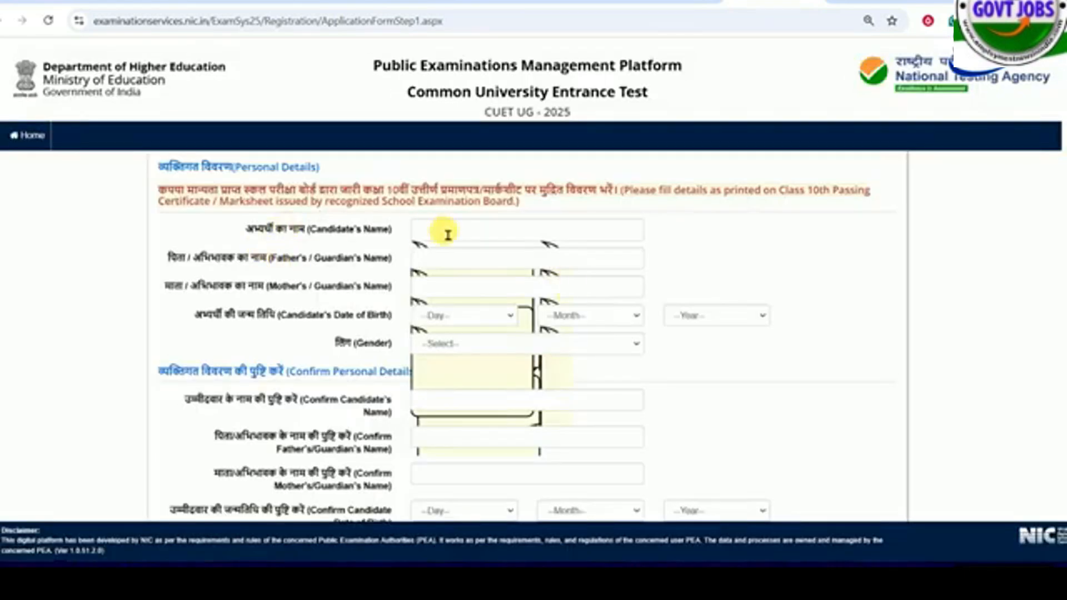
- Go through the candidate's, father's/guardian's and mother's/guardian's name fields in Personal Details
left_click(442, 230)
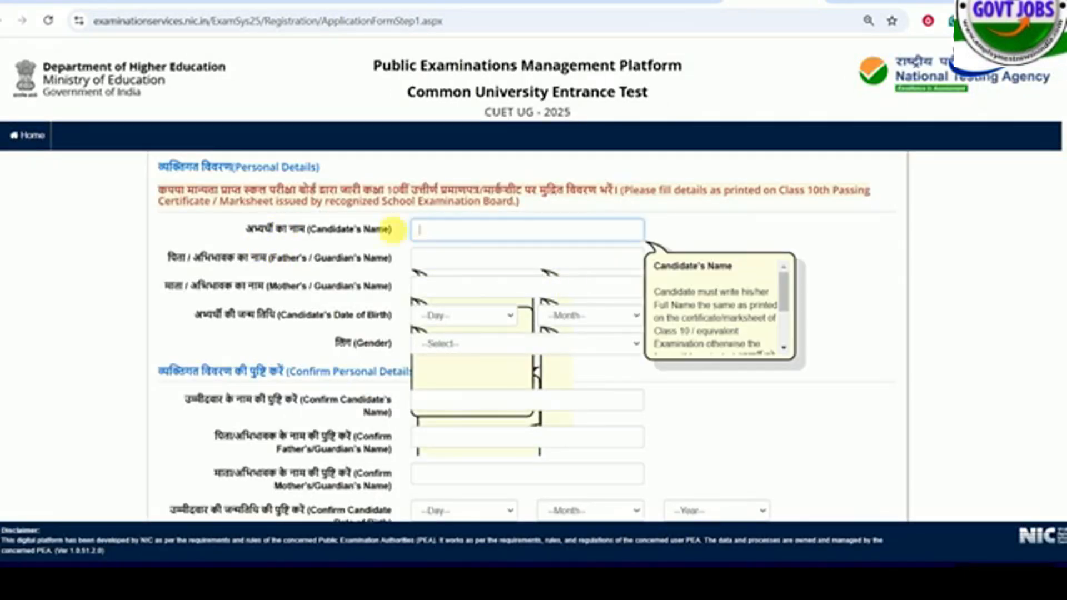
left_click(438, 263)
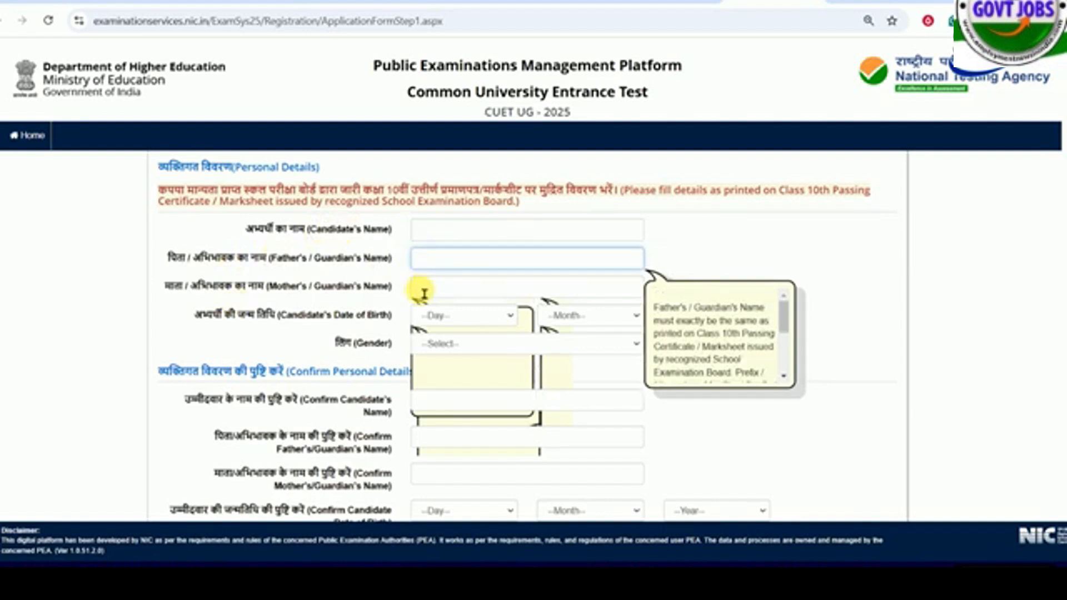
left_click(428, 289)
- Look through the day, month and year choices for the date of birth and set the gender to Male
scroll(444, 266, "down", 1)
left_click(472, 243)
left_click(549, 245)
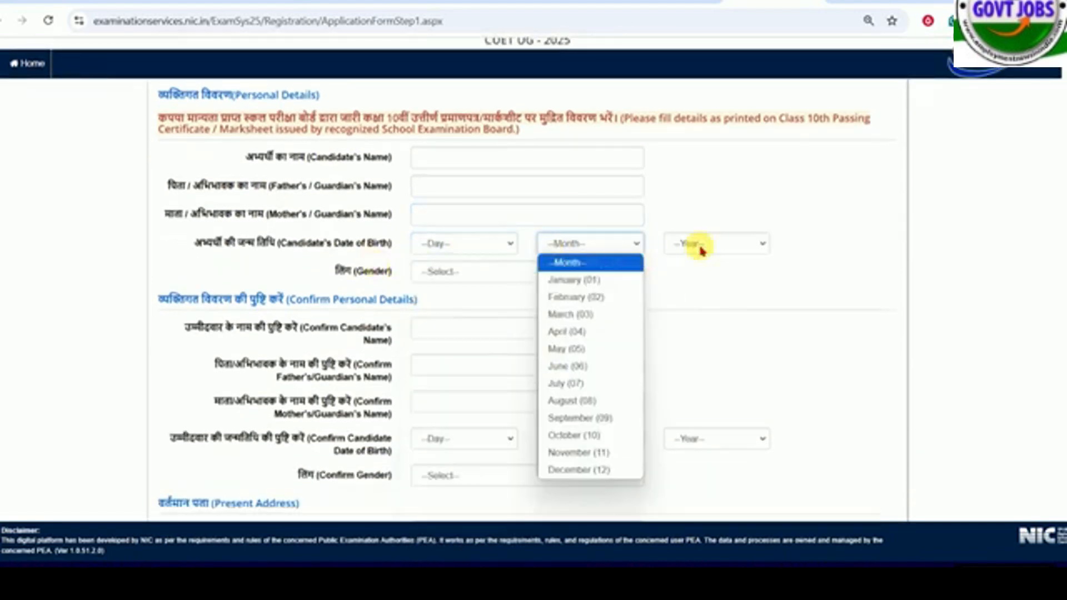
left_click(700, 245)
left_click(467, 273)
left_click(455, 307)
- Go through the candidate's, father's and mother's name confirmation fields in Confirm Personal Details
scroll(453, 311, "down", 1)
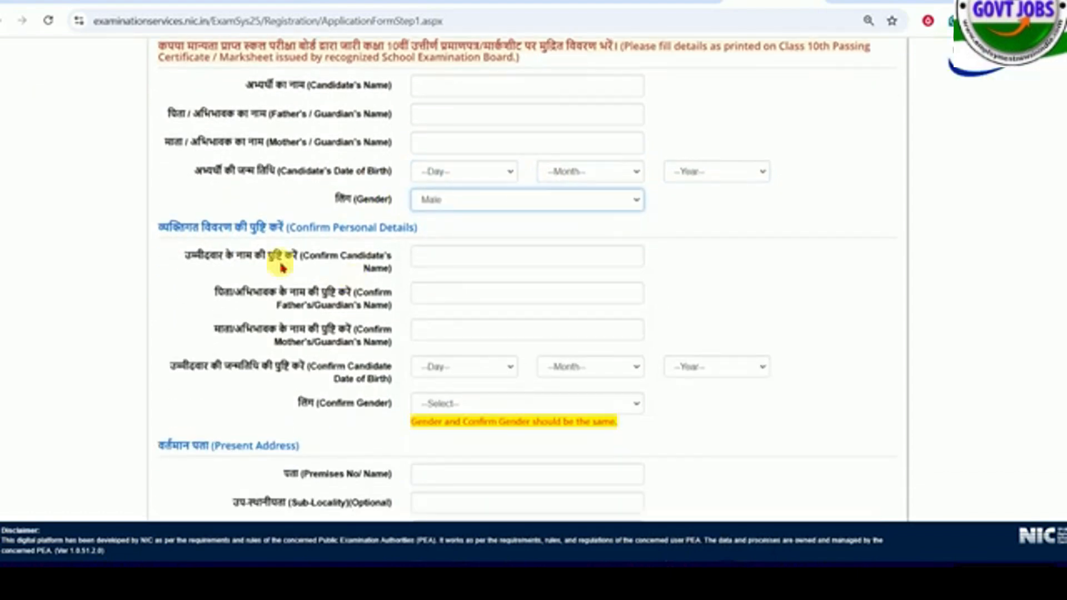
left_click(471, 265)
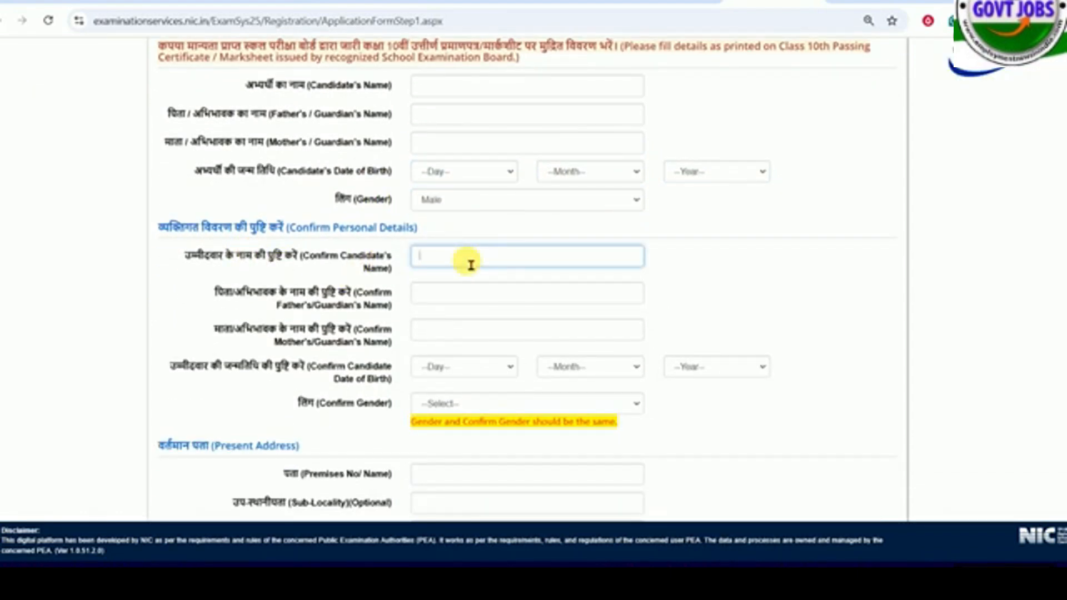
left_click_drag(224, 233, 374, 241)
left_click(375, 240)
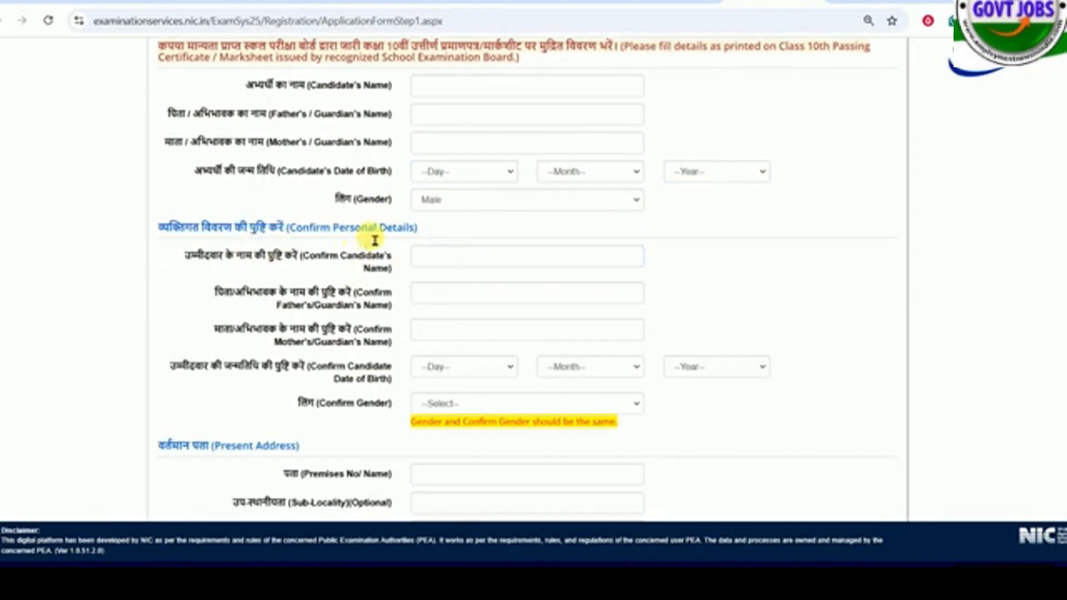
scroll(375, 240, "down", 1)
left_click(464, 228)
left_click(457, 253)
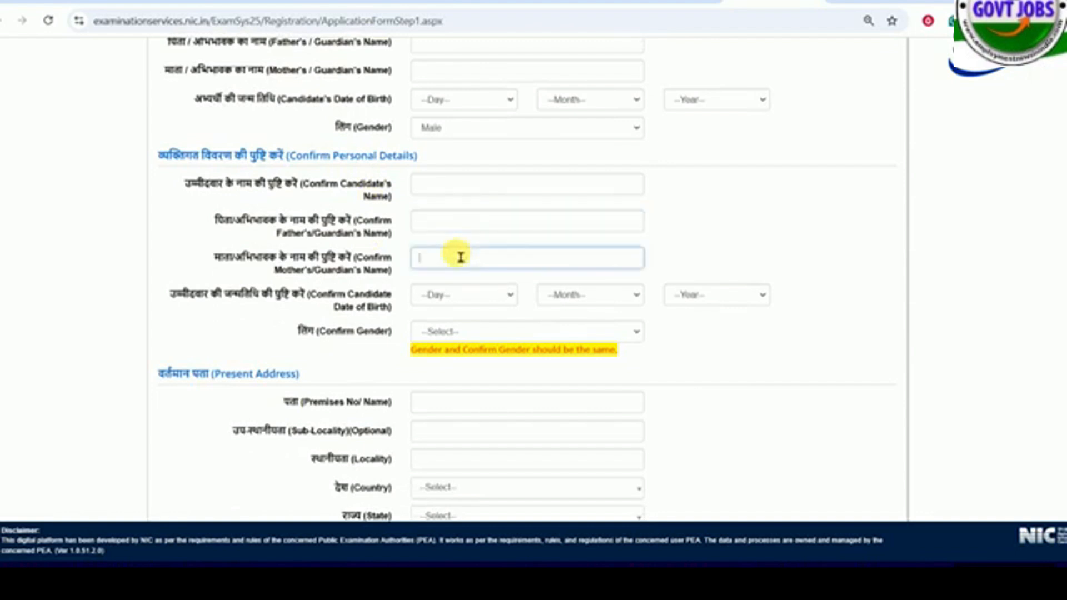
- Set Confirm Gender to Male in Confirm Personal Details
scroll(477, 245, "down", 1)
left_click(425, 260)
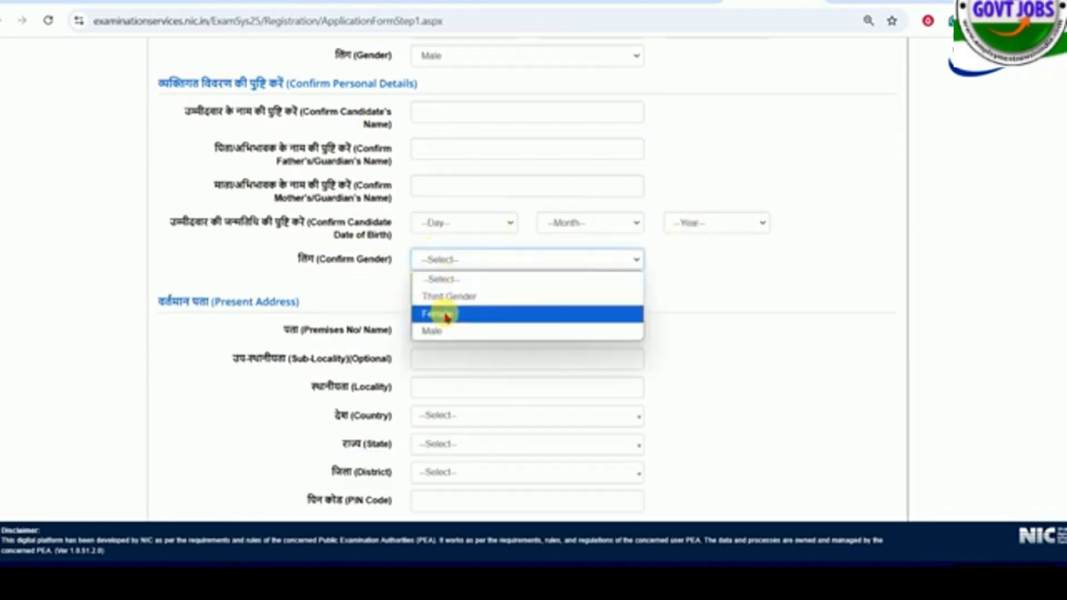
left_click(436, 329)
- Go through the Present Address fields, set the country to India and view the available states
scroll(357, 209, "down", 2)
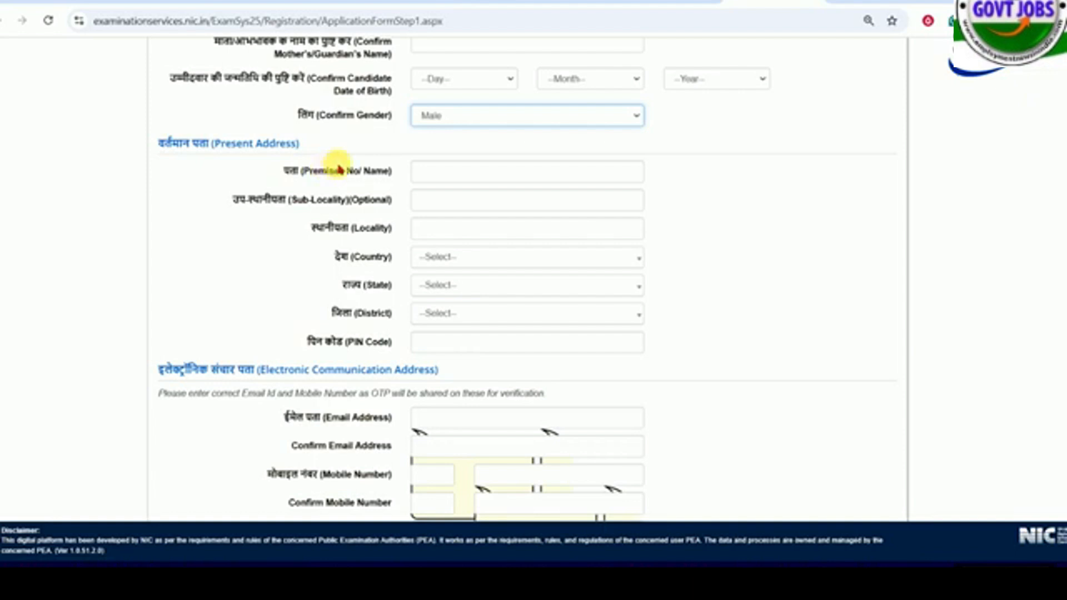
left_click(446, 177)
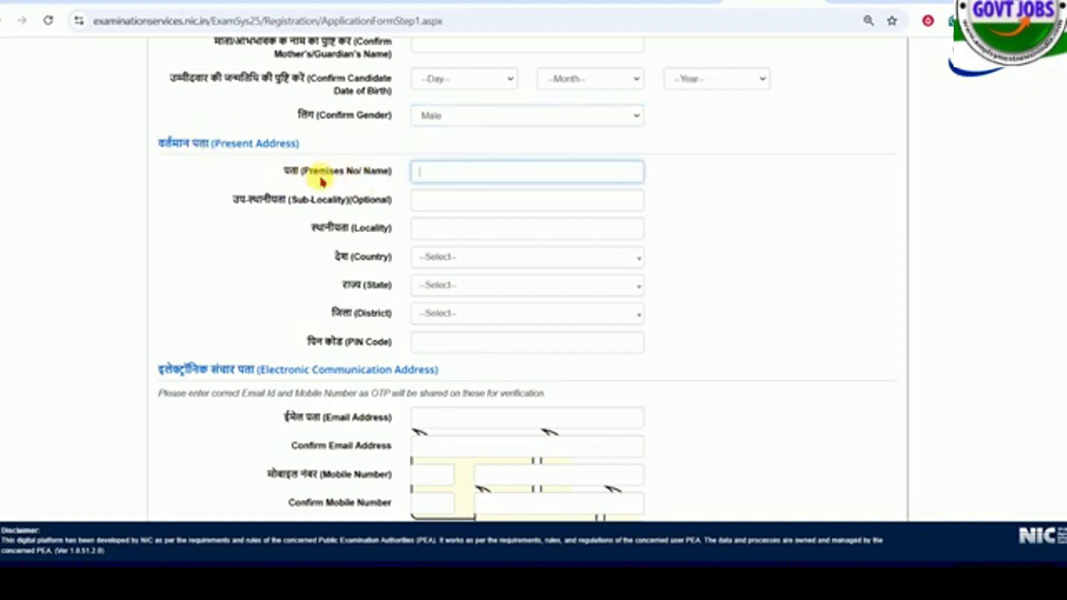
left_click(436, 260)
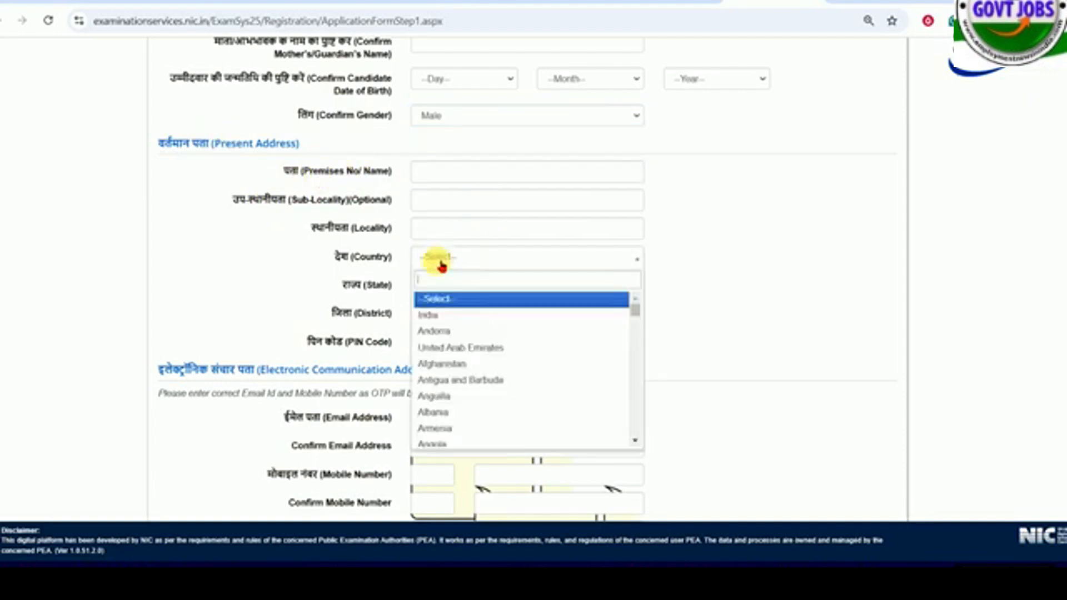
left_click(439, 315)
left_click(445, 285)
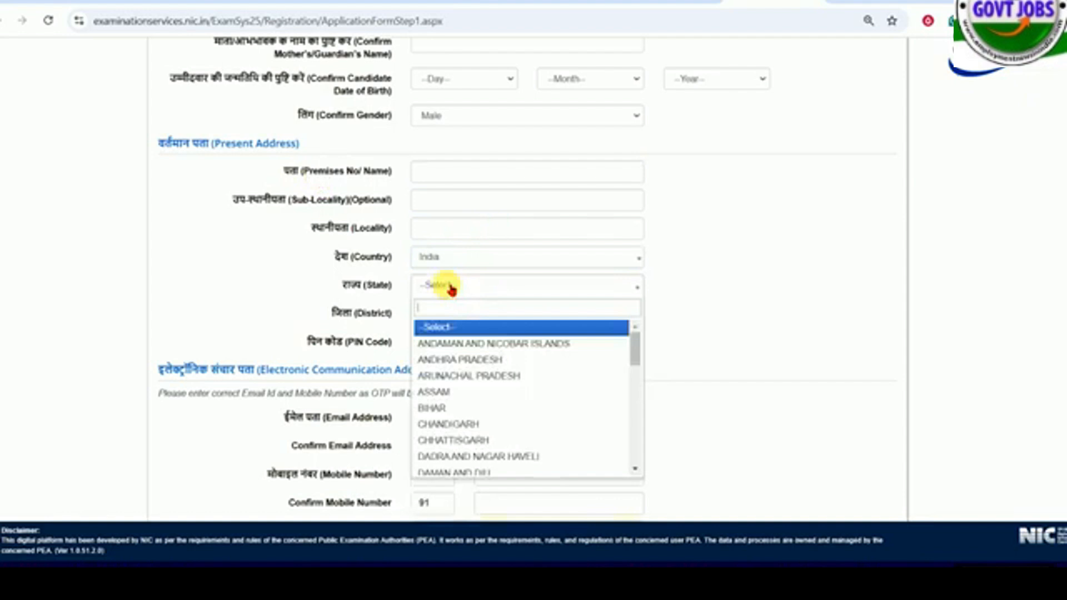
left_click(358, 314)
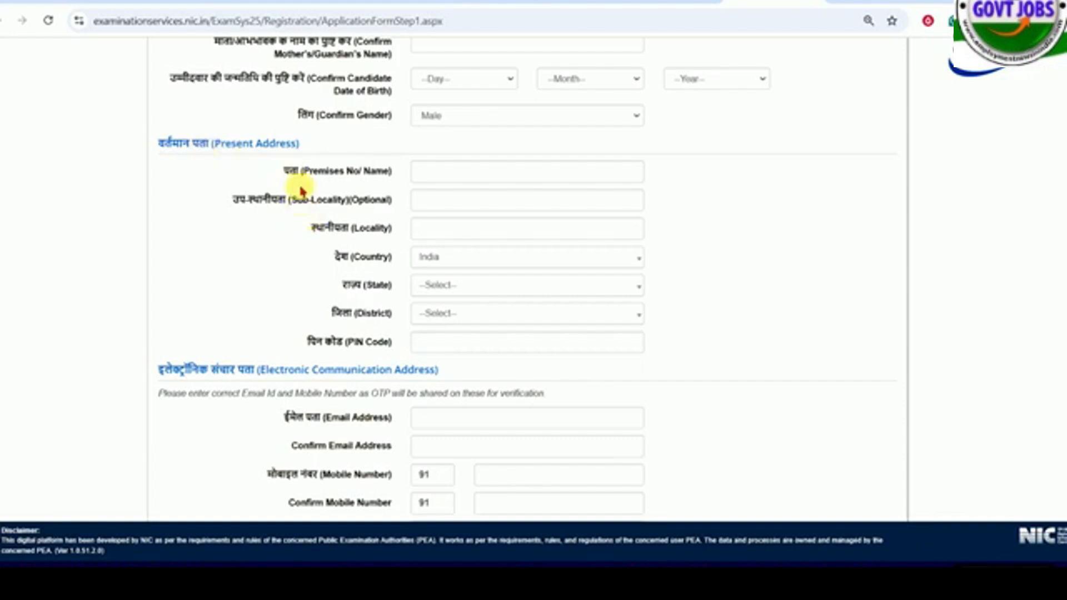
- Go through the email address, mobile number and optional alternate contact number fields in Electronic Communication Address
scroll(278, 206, "down", 5)
scroll(335, 253, "down", 1)
left_click(448, 136)
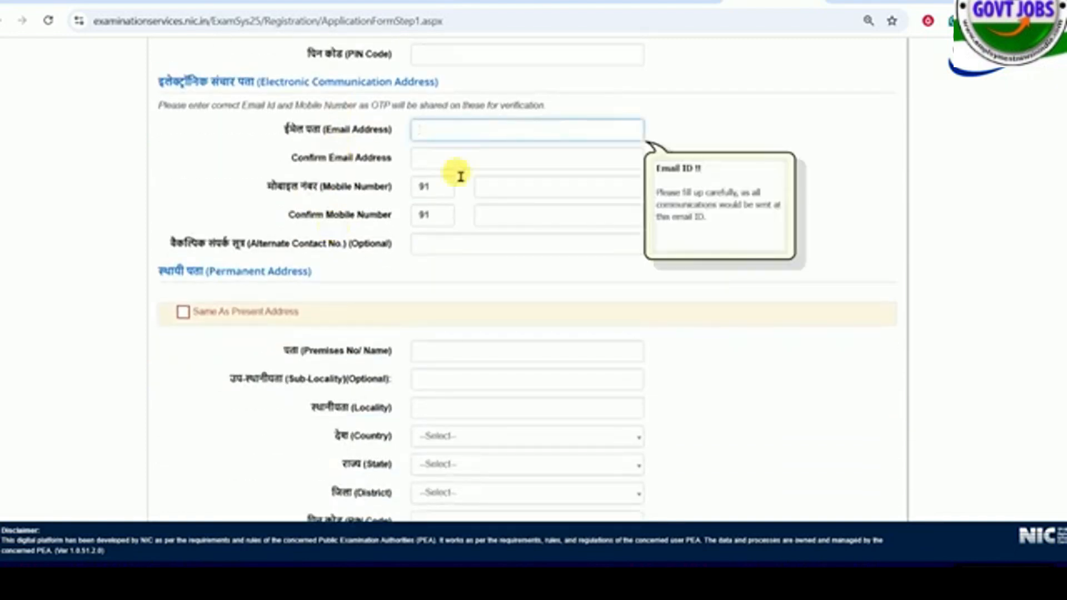
left_click(457, 164)
left_click(521, 217)
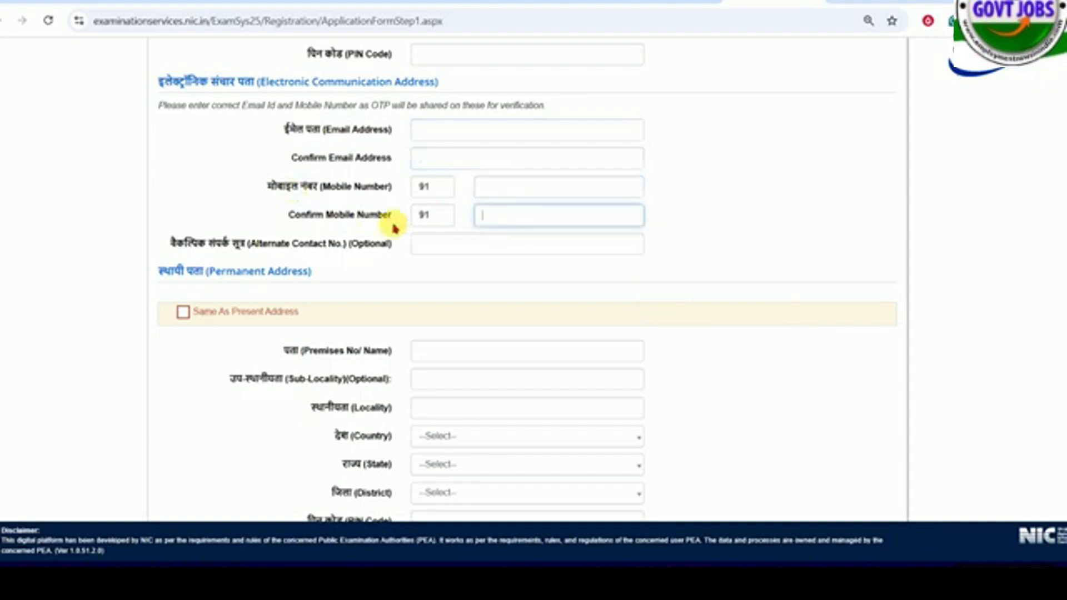
left_click(436, 248)
left_click_drag(319, 244, 396, 246)
left_click(461, 252)
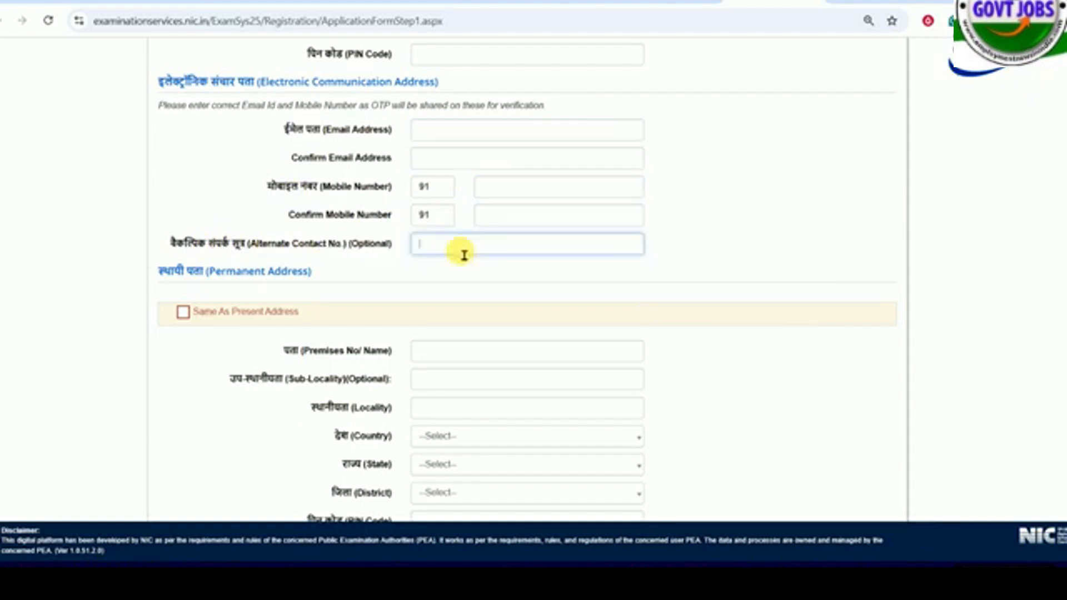
- Try to reuse the present address as the permanent address
scroll(333, 223, "down", 3)
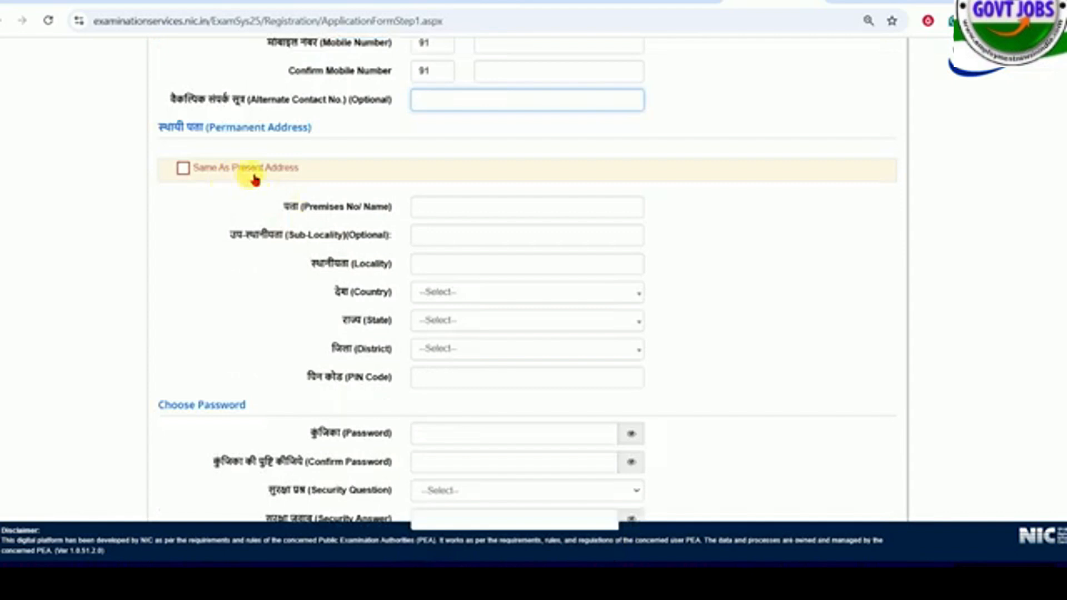
left_click(183, 168)
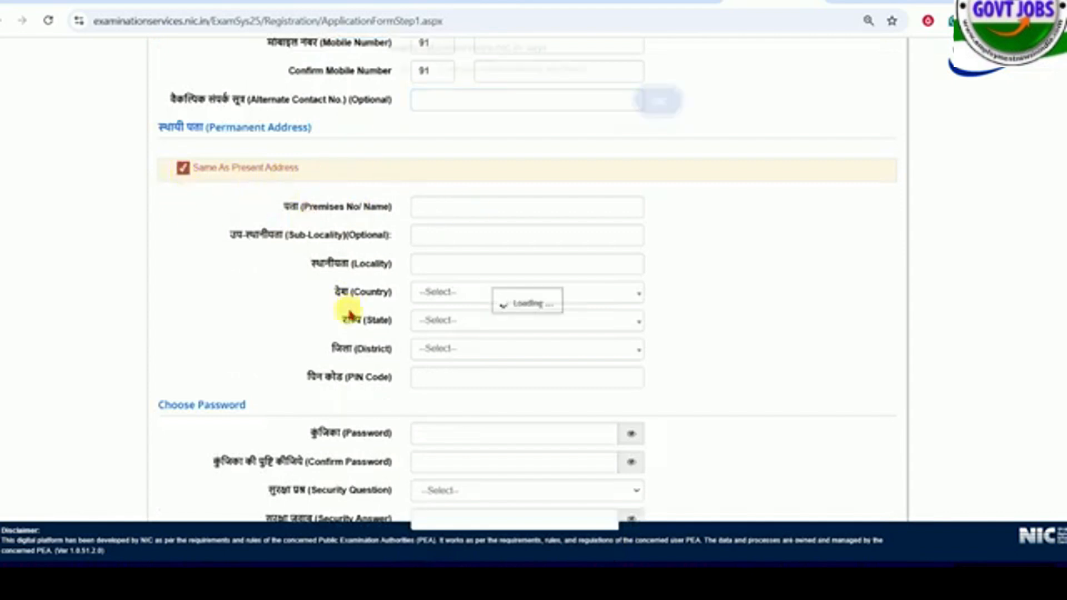
left_click(655, 111)
- Examine the password rules on length and special characters, and go through the password and confirm password fields
scroll(300, 298, "down", 3)
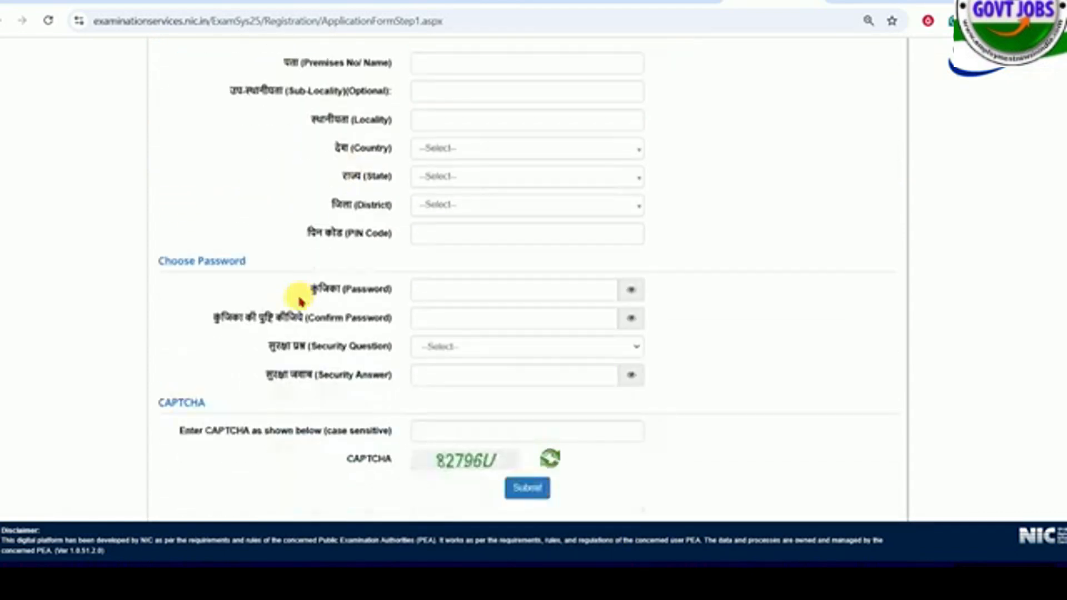
scroll(298, 300, "down", 1)
left_click(472, 252)
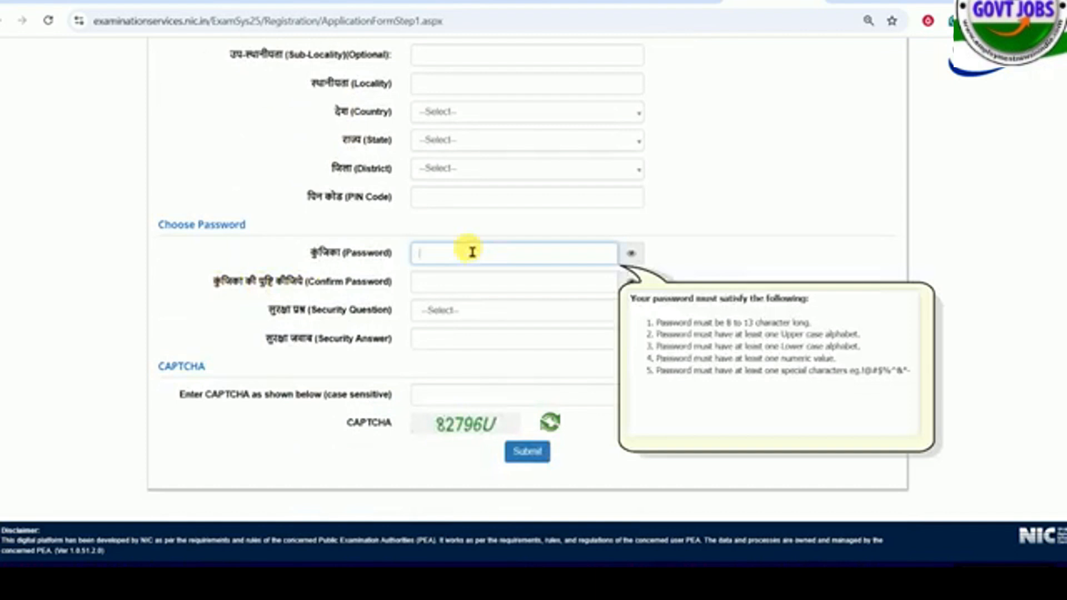
left_click_drag(738, 325, 794, 325)
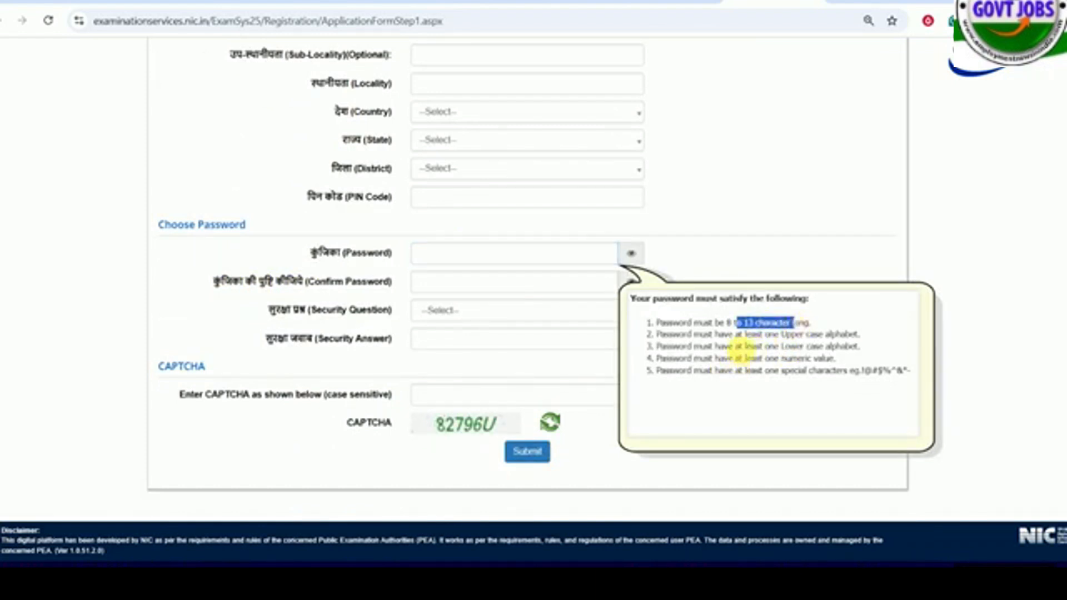
left_click_drag(789, 371, 867, 374)
left_click(469, 260)
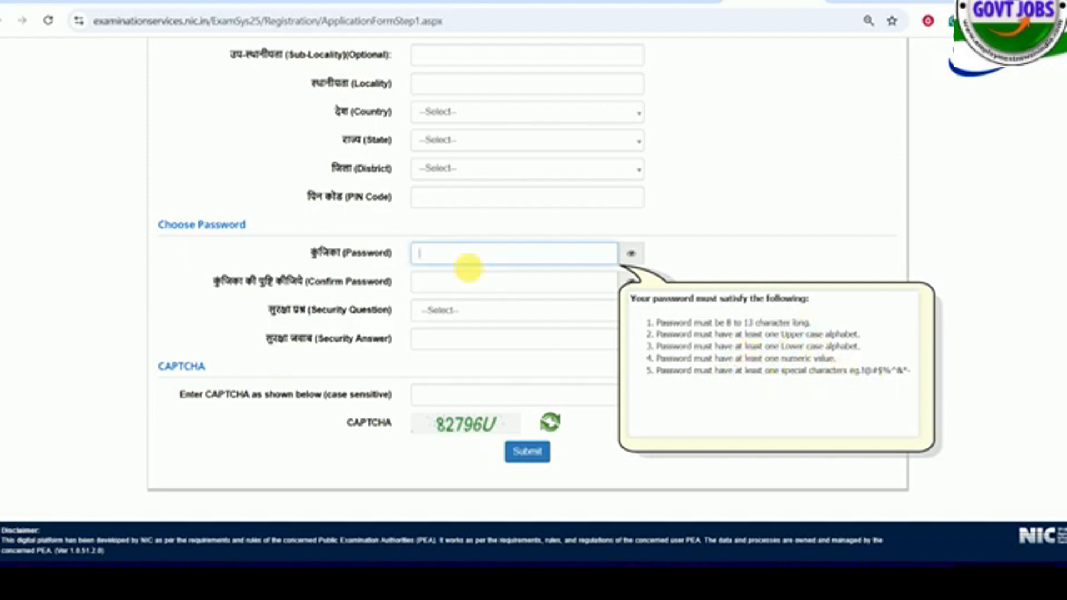
left_click(445, 288)
- Choose "Which is your favourite book ?" as the security question
left_click_drag(328, 309, 380, 309)
left_click(463, 307)
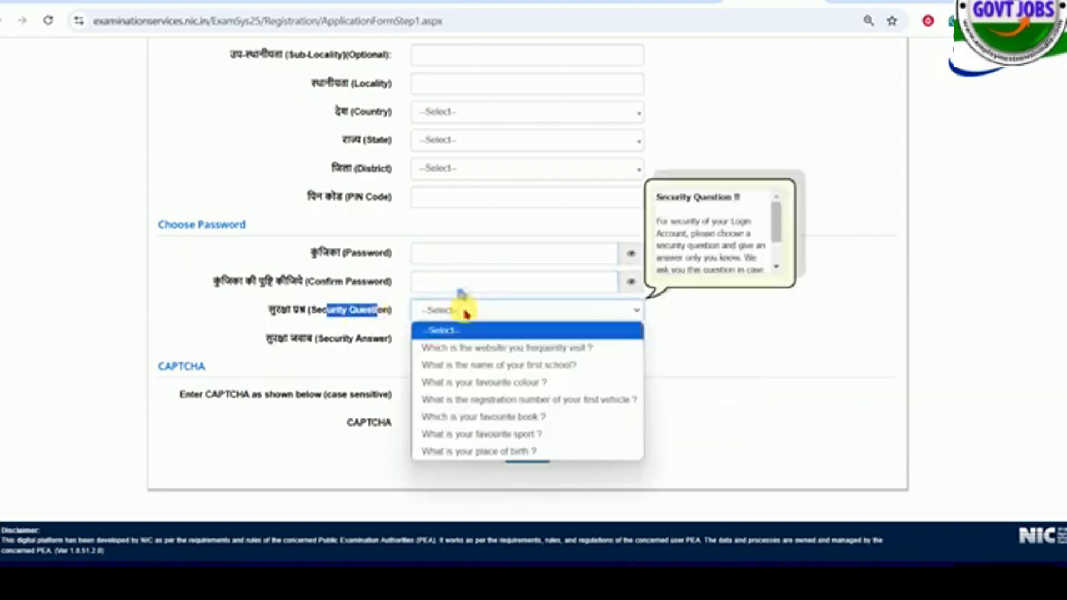
left_click(485, 417)
- Go through the security answer and CAPTCHA fields and submit the registration form
left_click(445, 349)
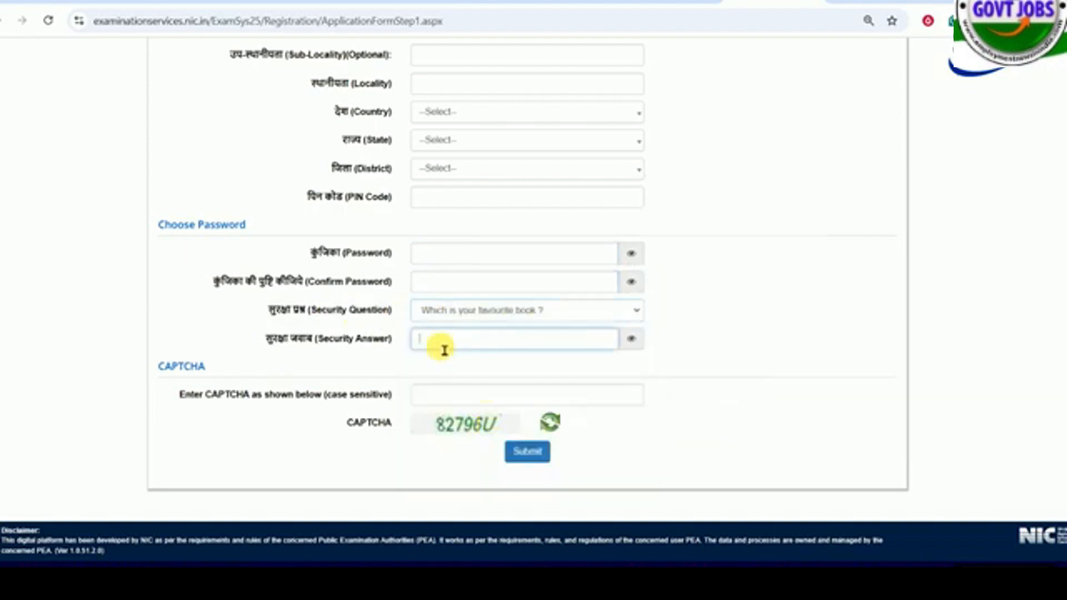
left_click(422, 397)
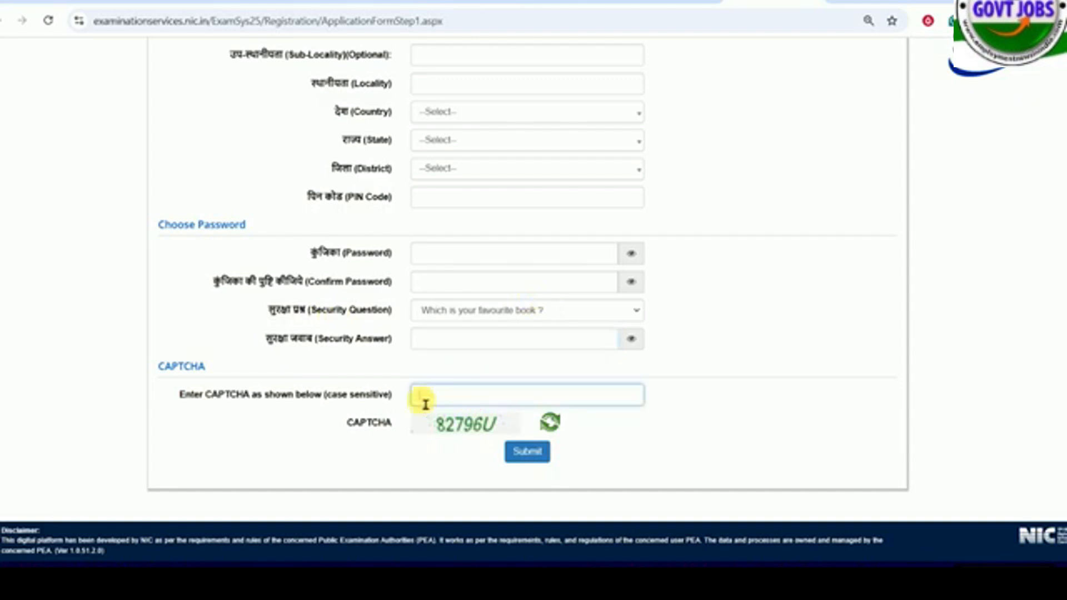
left_click(531, 454)
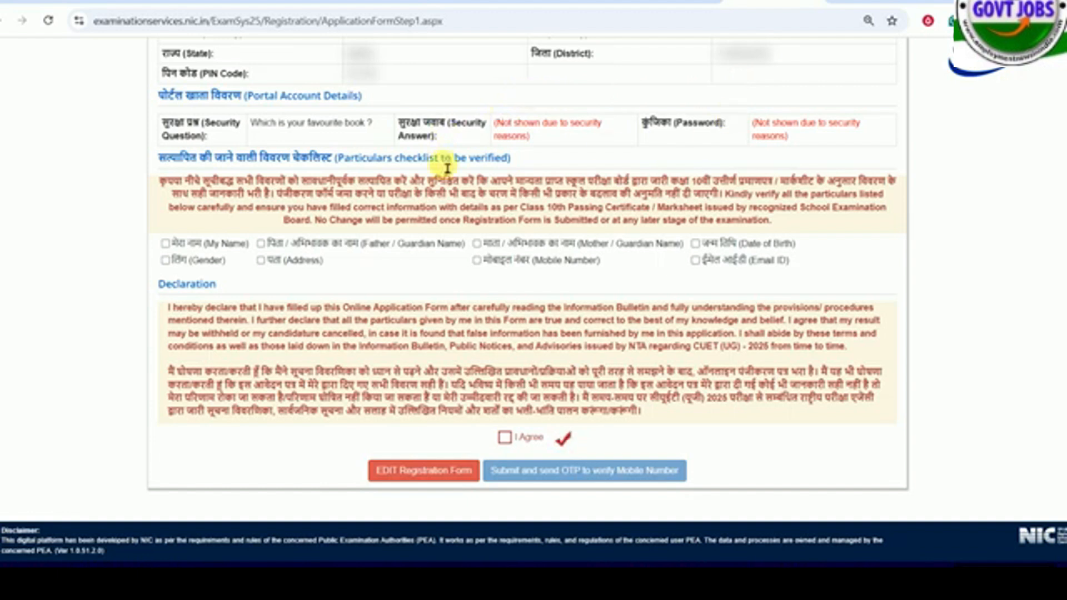
- Mark every item in the particulars checklist, from name to email ID, as verified and agree to the declaration
left_click(184, 245)
left_click(273, 243)
left_click(195, 260)
left_click(261, 260)
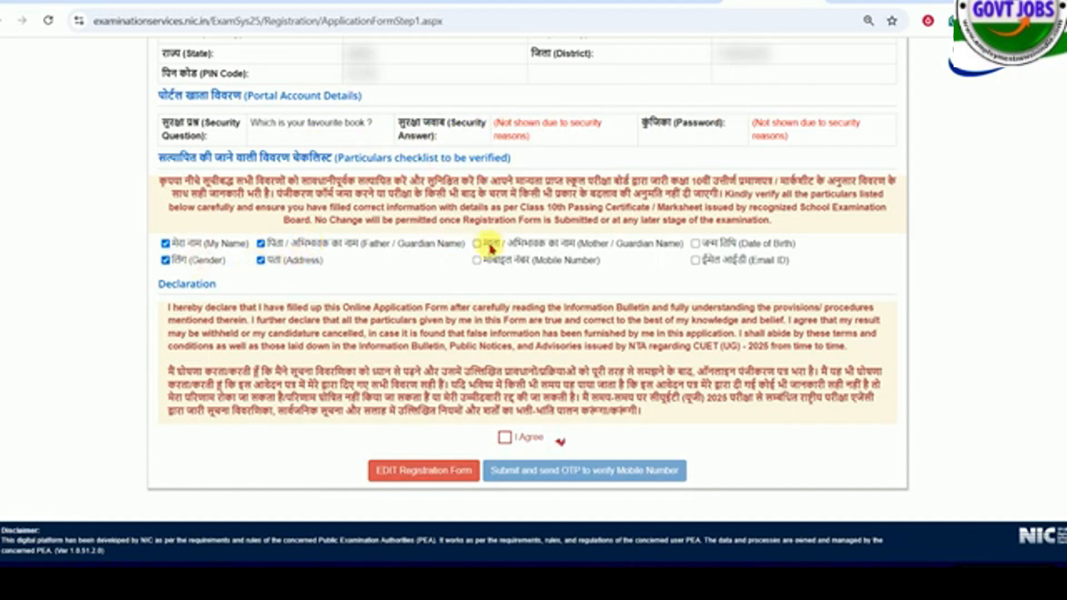
left_click(496, 264)
left_click(704, 244)
left_click(702, 259)
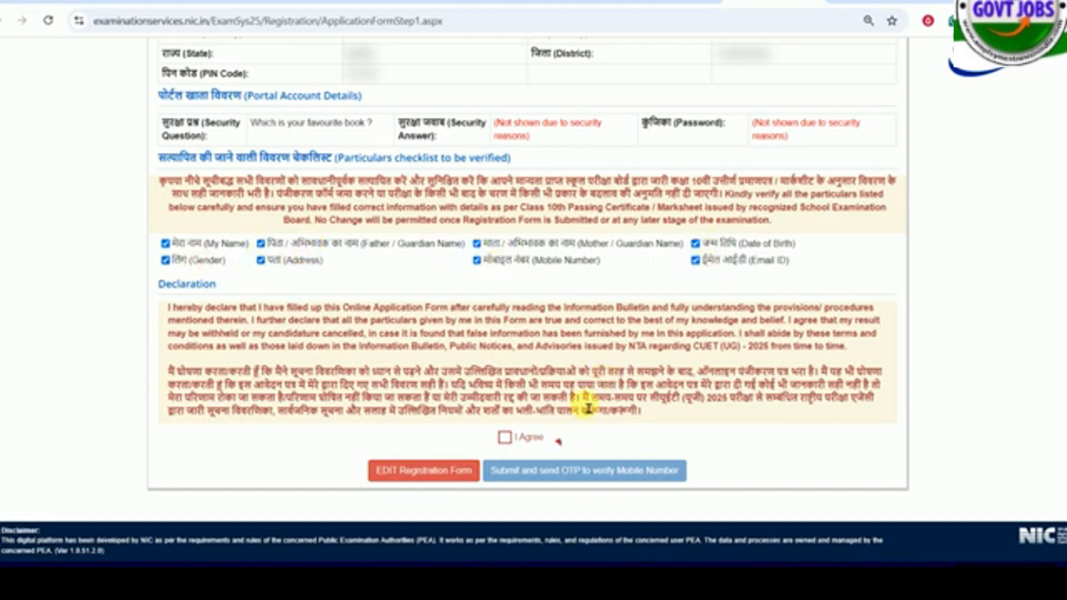
left_click(505, 438)
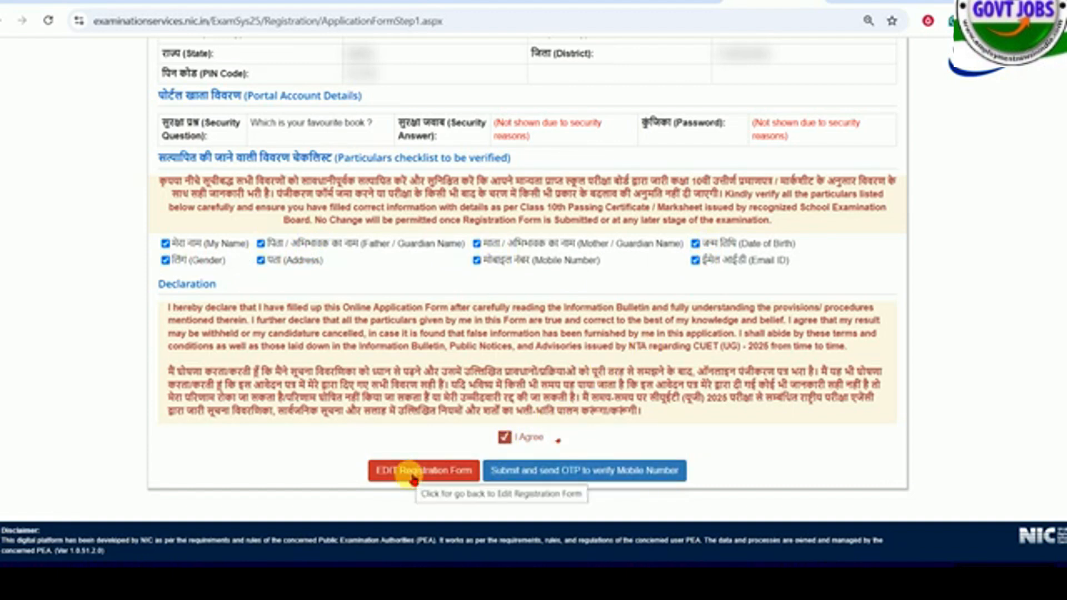
- Request the OTP for mobile number verification, go to the OTP field and submit the registration form
left_click(564, 476)
left_click(510, 322)
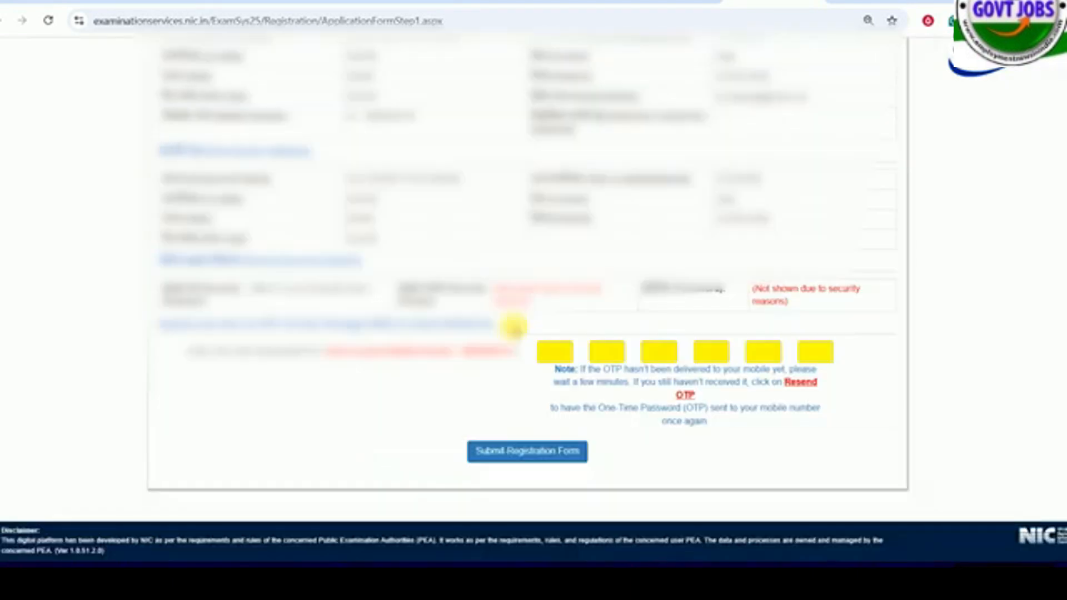
left_click(571, 358)
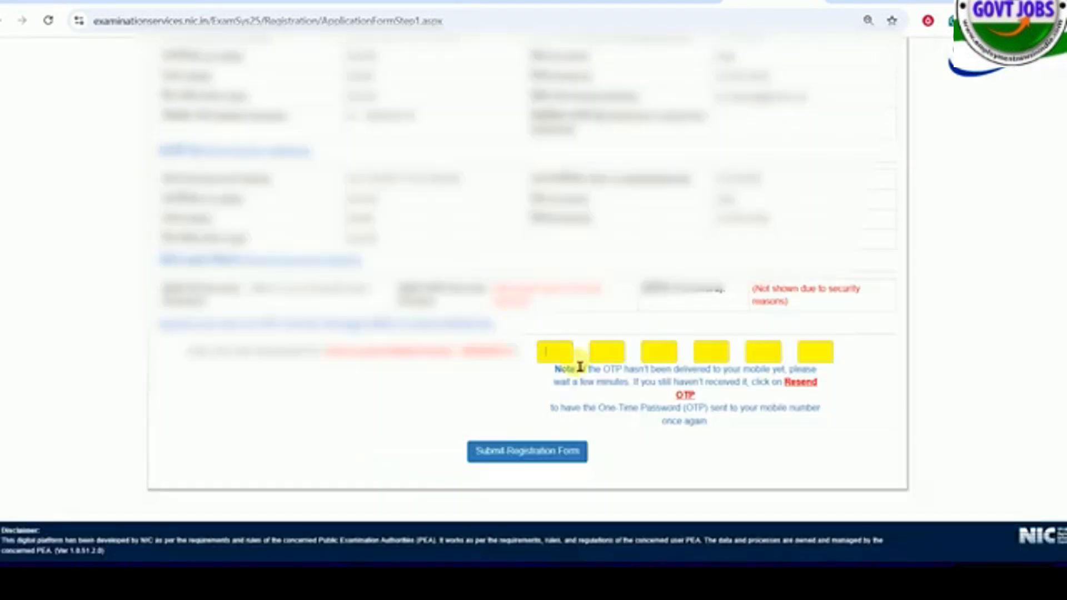
left_click(531, 462)
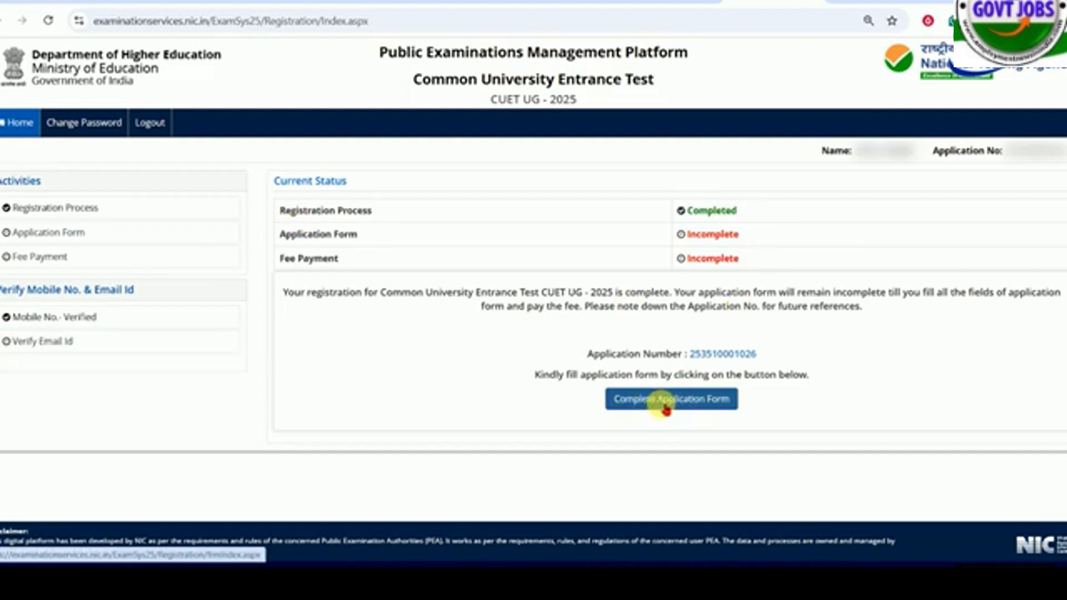
- Start the email ID verification, enter the CAPTCHA, request the OTP and go through its verification
left_click(26, 341)
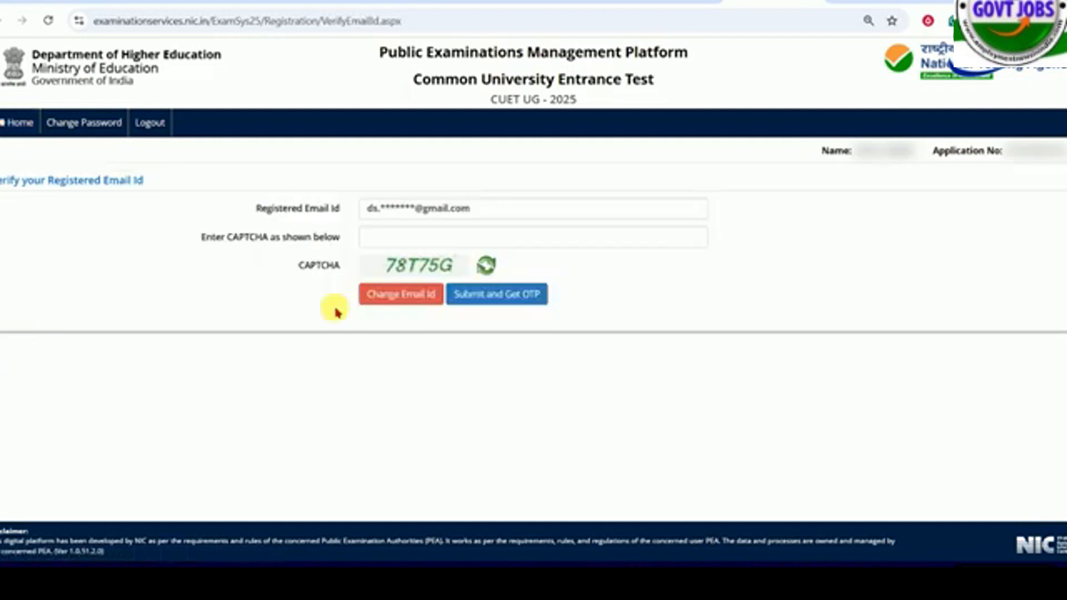
left_click(400, 247)
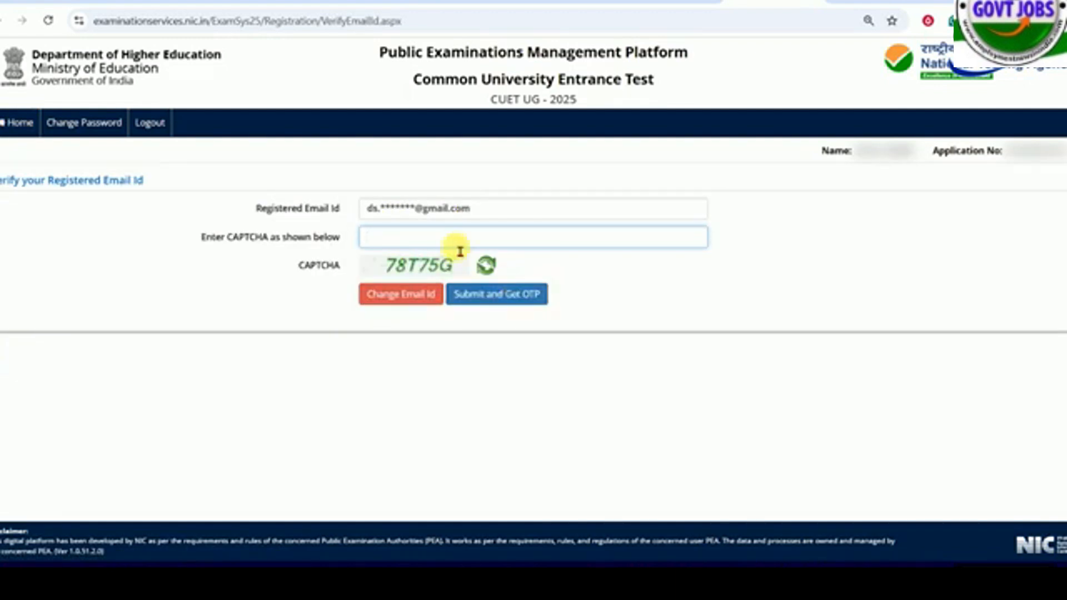
type("78T75G")
left_click(528, 303)
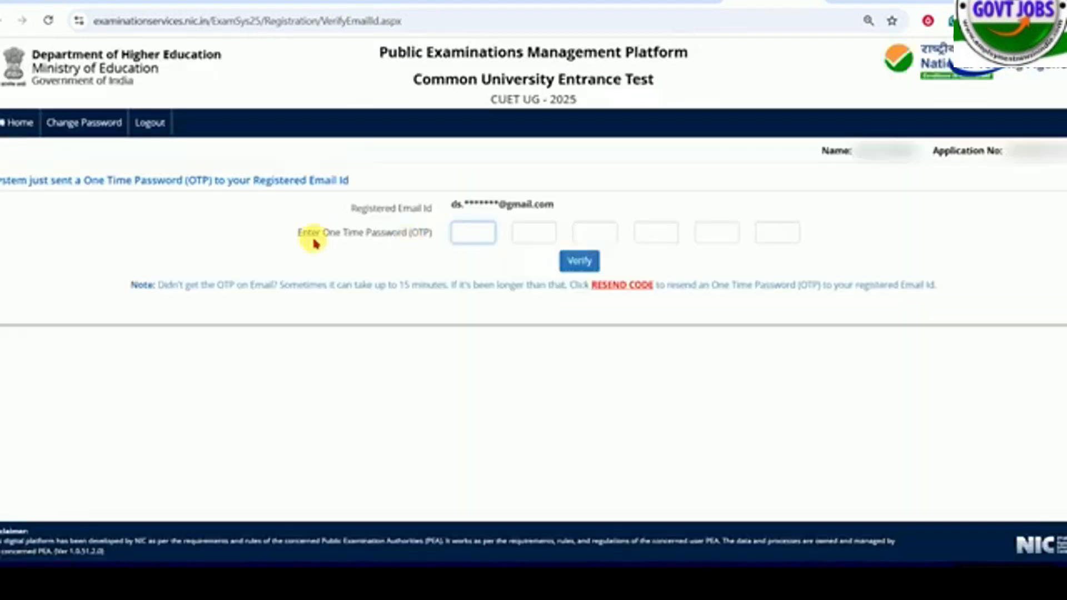
left_click(592, 269)
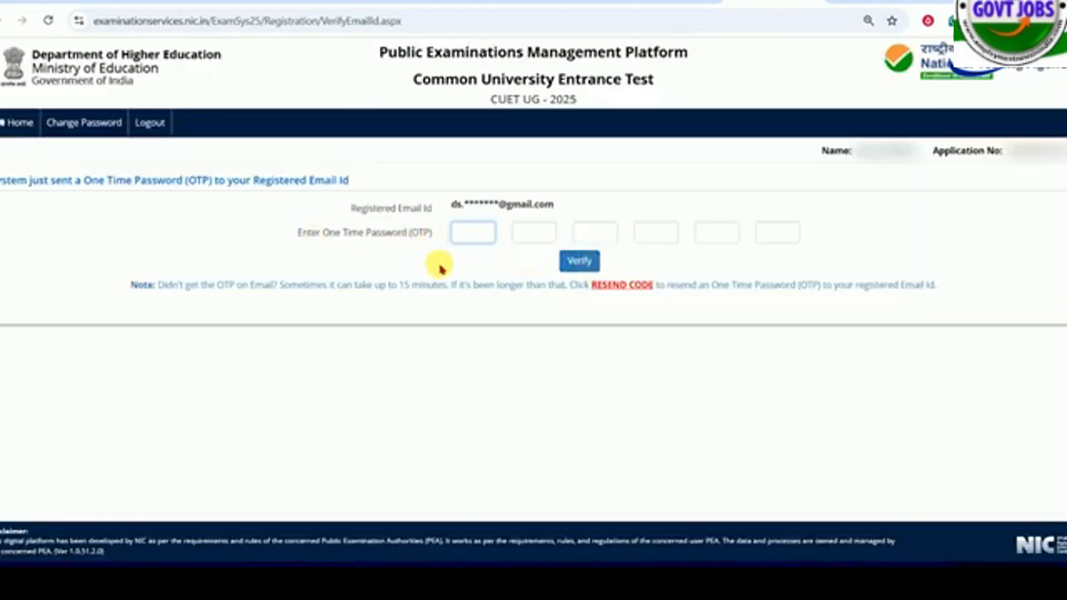
- Proceed through the application status overview to the Register Personal Details form
left_click(46, 348)
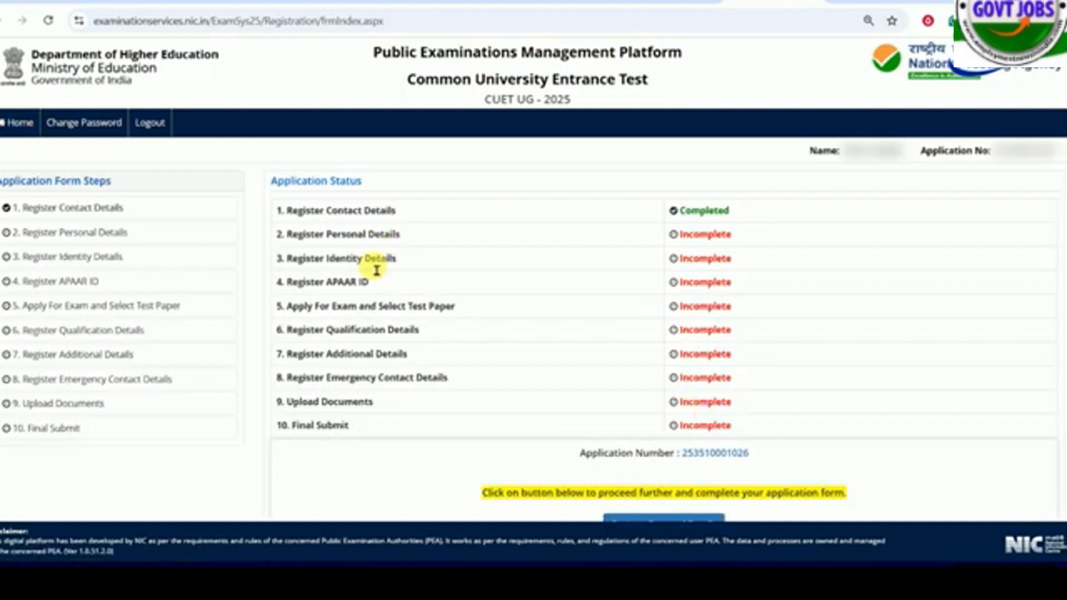
scroll(374, 269, "down", 2)
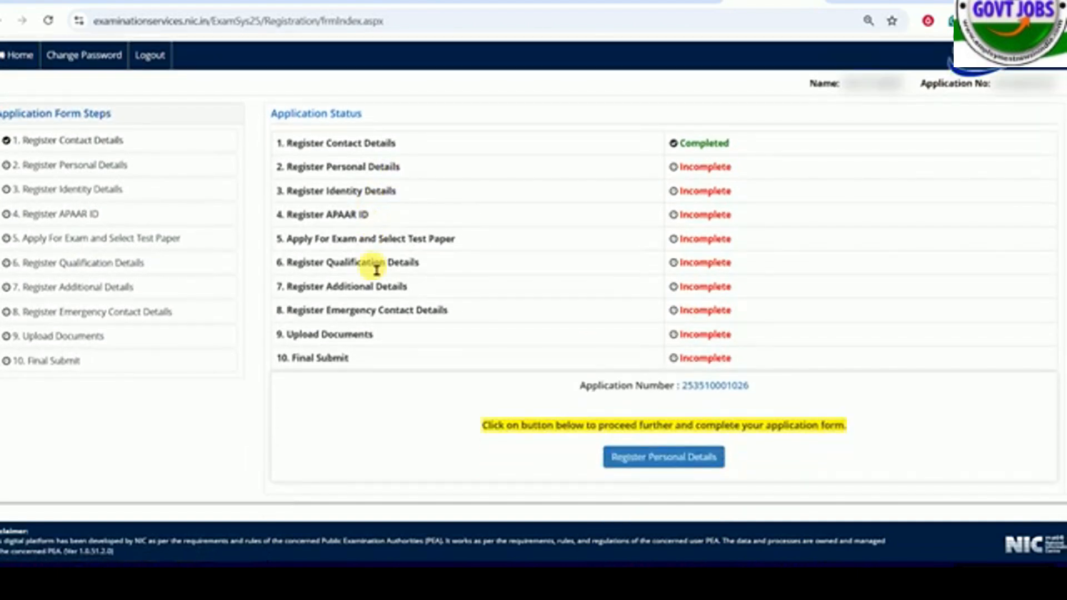
left_click(672, 461)
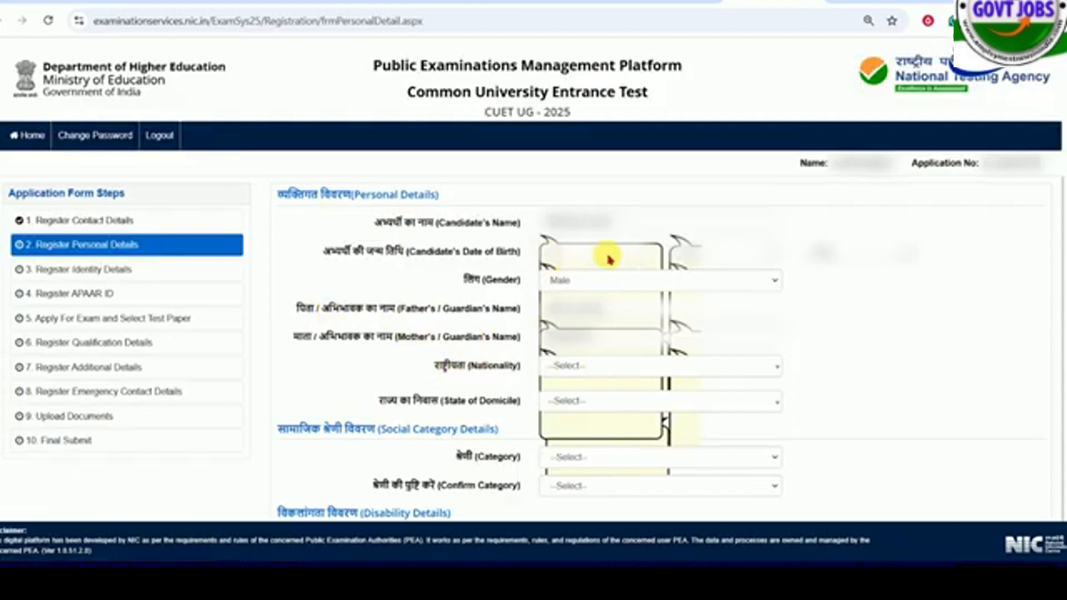
- Select the nationality and set the state of domicile to BIHAR
left_click_drag(375, 222, 497, 211)
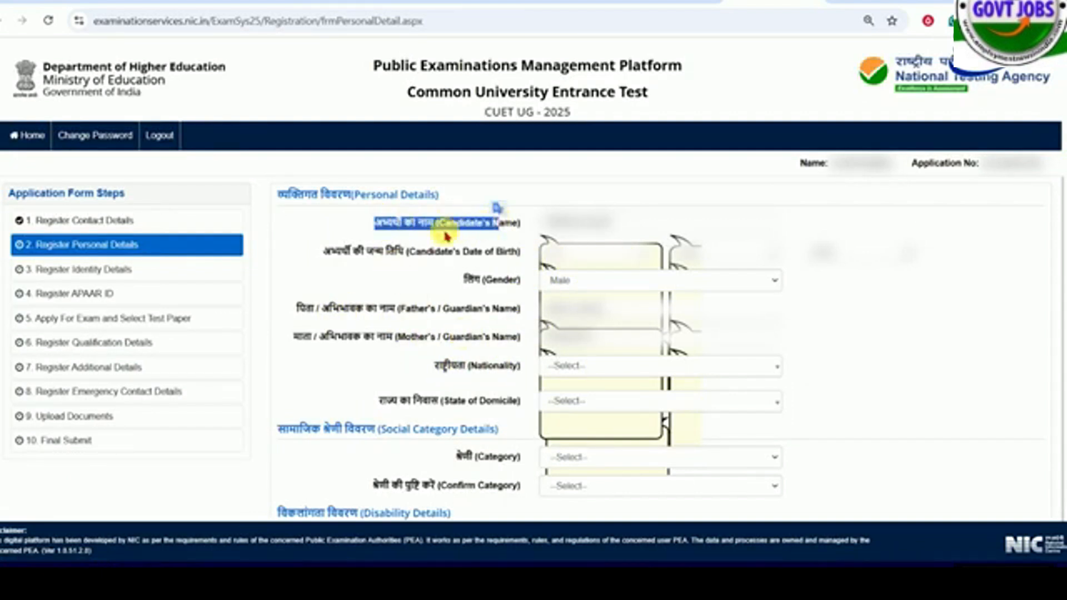
left_click(578, 366)
left_click(588, 424)
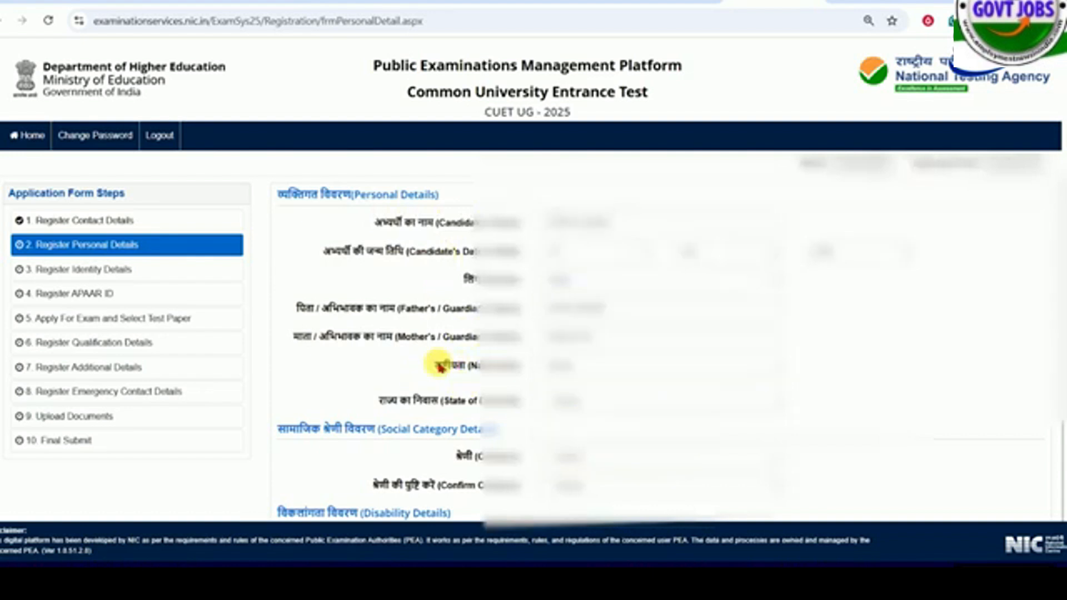
left_click(542, 399)
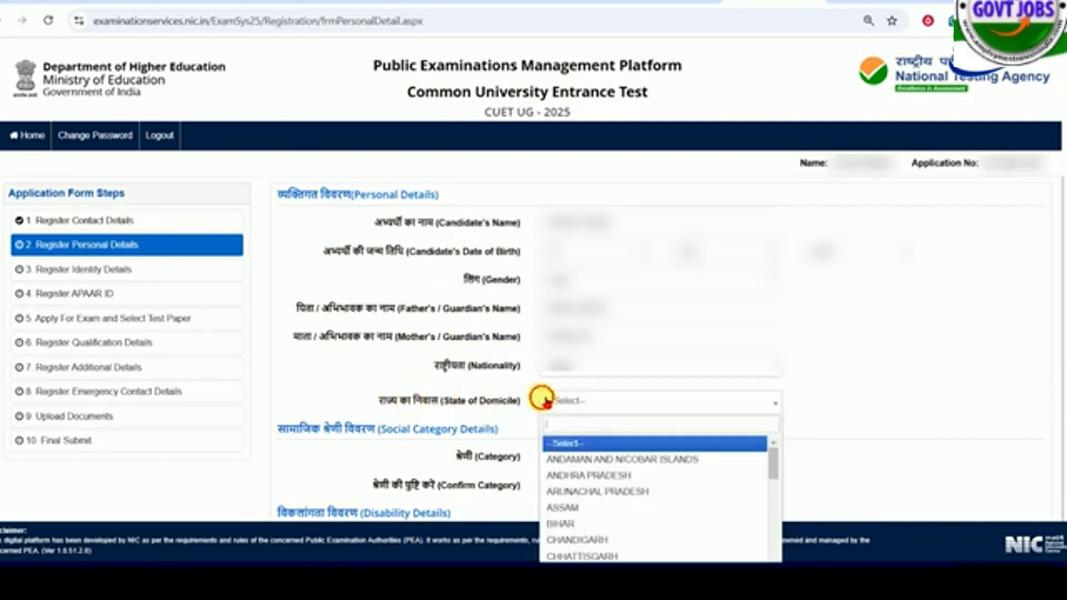
left_click(582, 525)
- Set both the category and its confirmation to OBC- (Non Creamy Layer), after trying General as the category
scroll(667, 333, "down", 6)
left_click(595, 97)
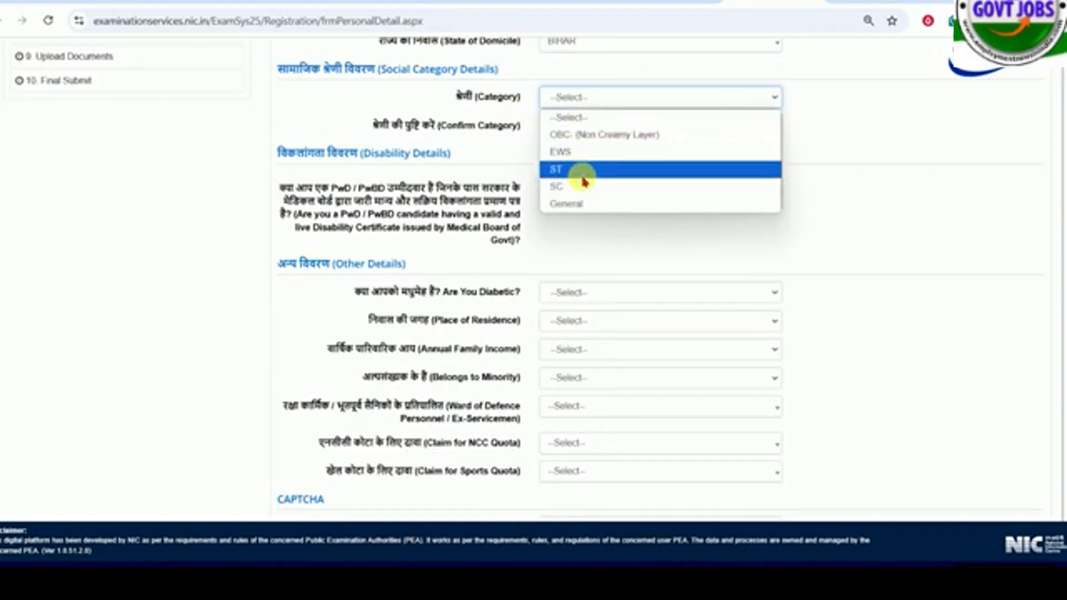
left_click(583, 203)
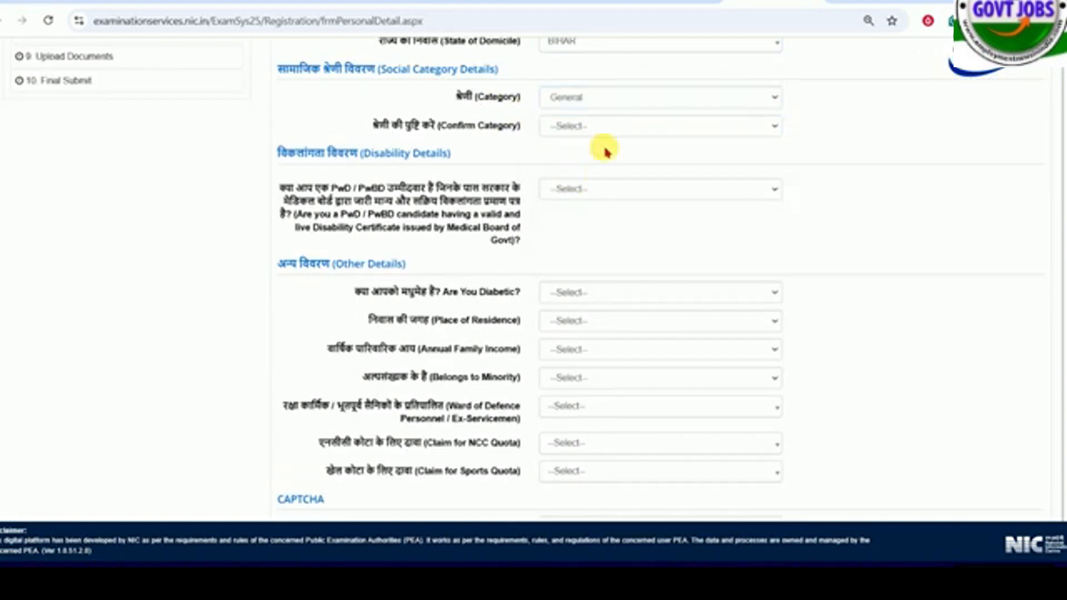
left_click(564, 96)
left_click(575, 134)
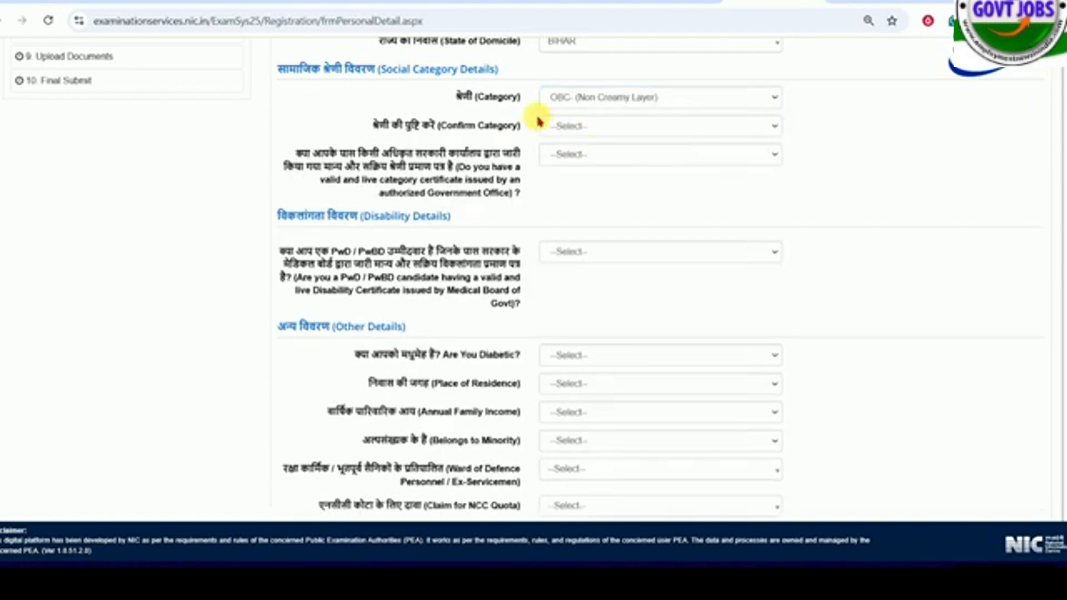
left_click_drag(369, 125, 490, 129)
left_click(599, 128)
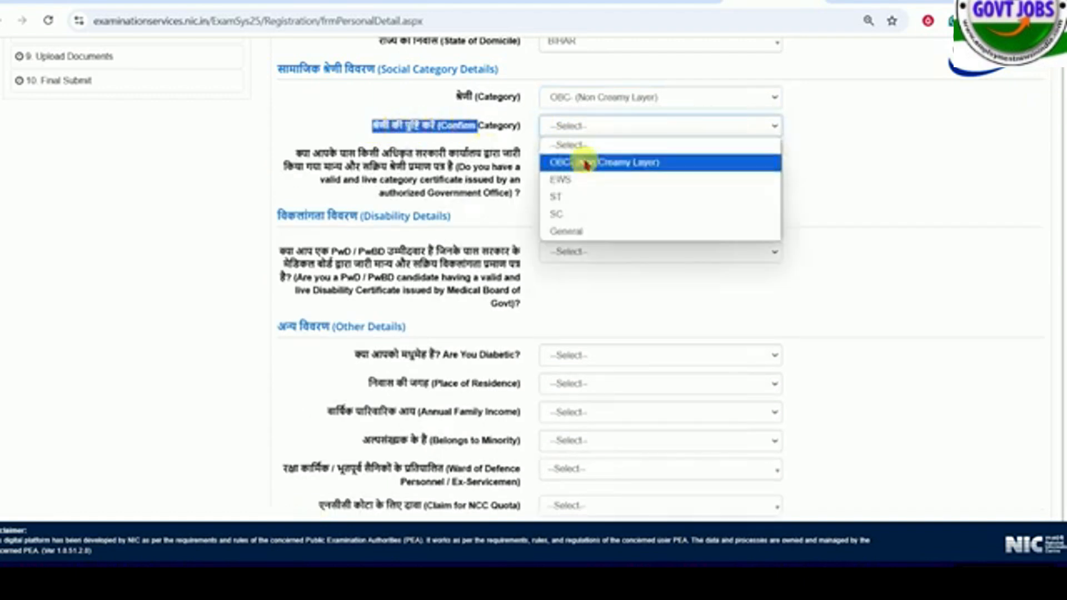
left_click(581, 162)
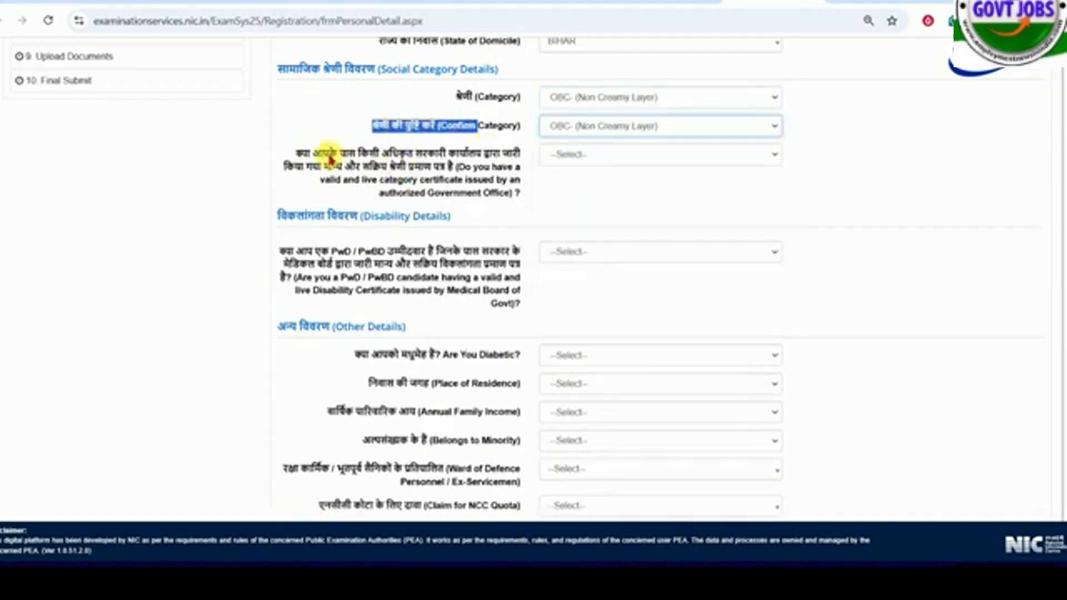
- Answer Yes to holding a valid category certificate and go through its number, issue date and issuing authority fields
left_click_drag(456, 153, 398, 168)
left_click(599, 154)
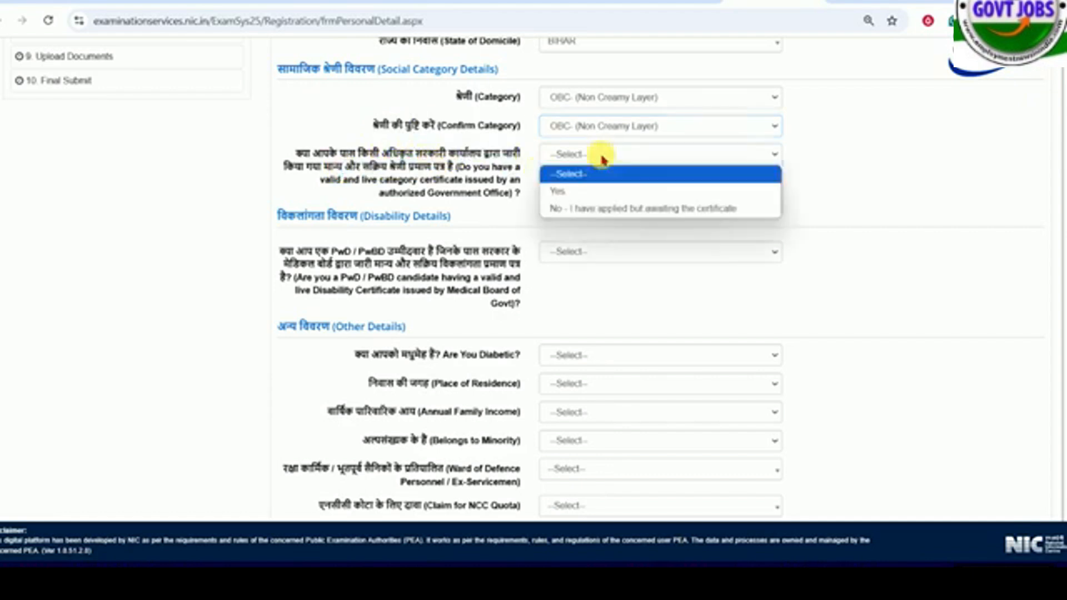
left_click(590, 193)
left_click_drag(358, 216, 579, 222)
left_click(579, 222)
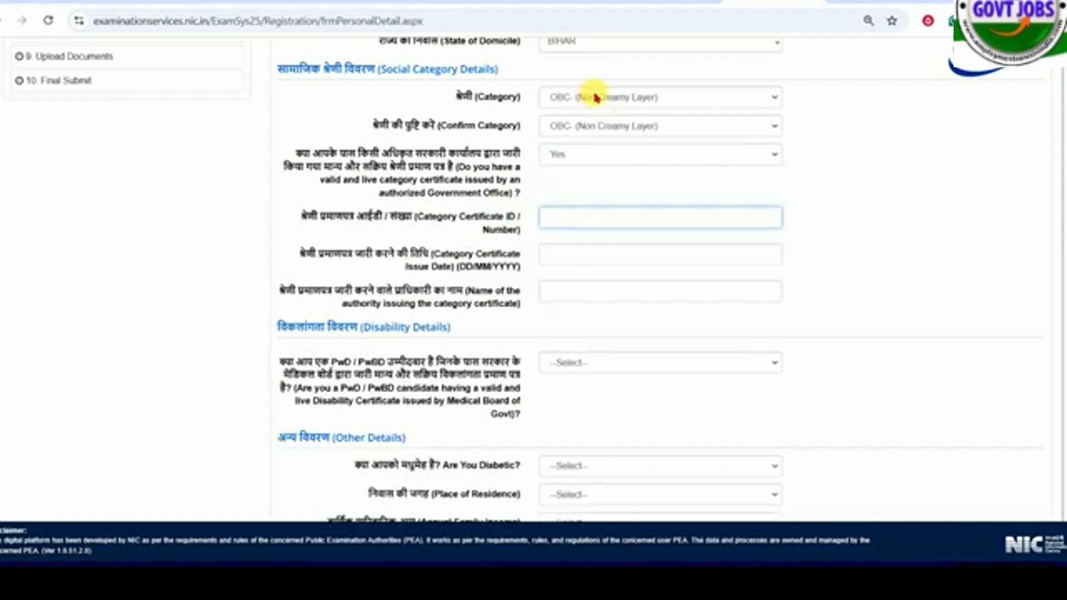
left_click(591, 258)
left_click(572, 295)
- Try "No - I have applied but awaiting the certificate", examine the application receipt number field, and return the answer to Yes
left_click(589, 155)
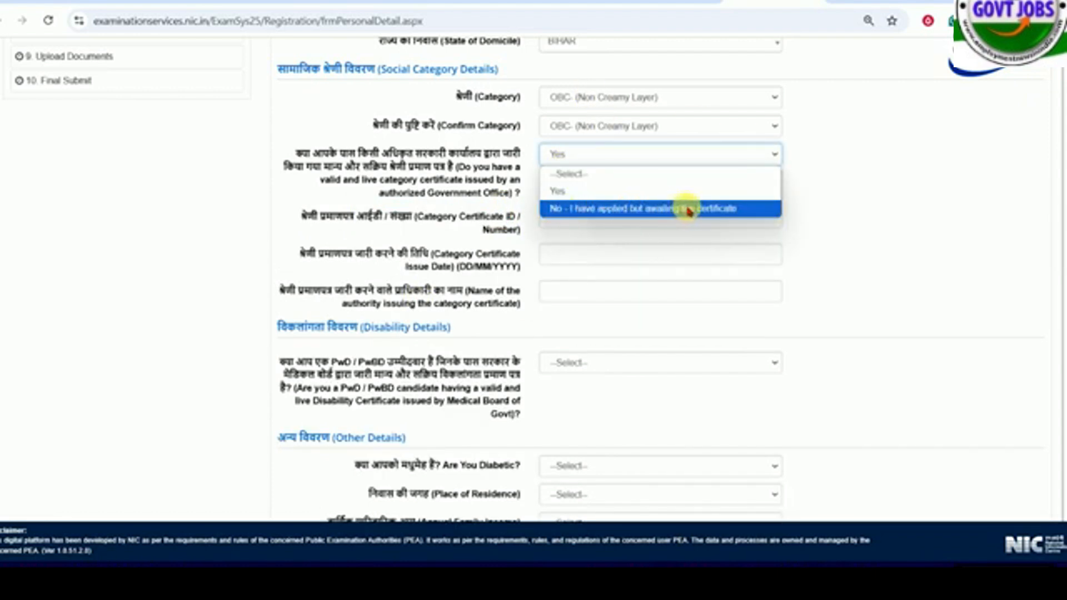
left_click(629, 209)
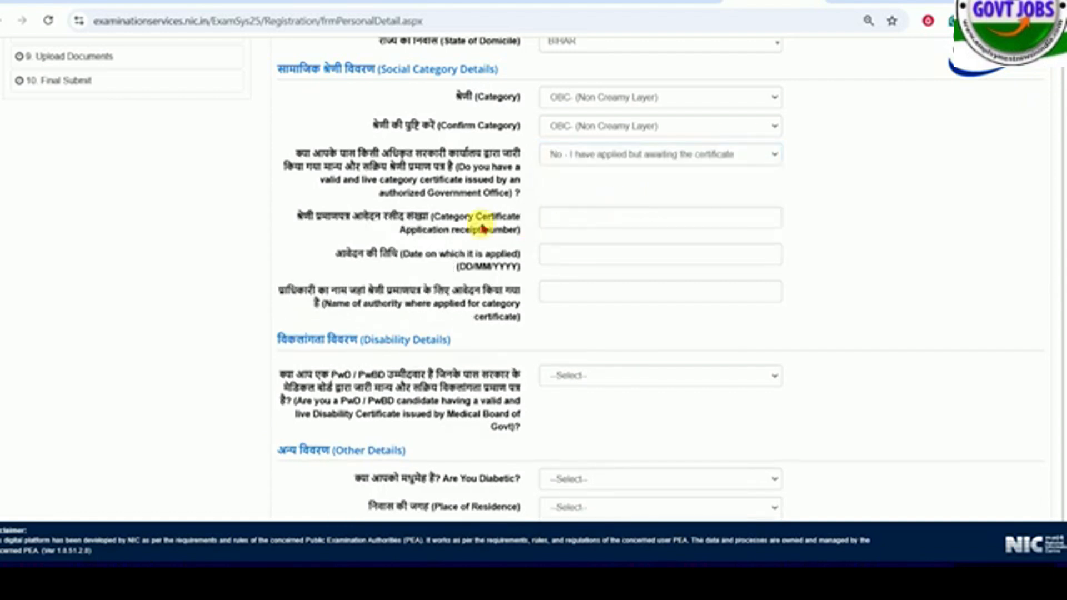
left_click(566, 218)
left_click_drag(384, 217, 495, 230)
left_click(578, 154)
left_click(576, 192)
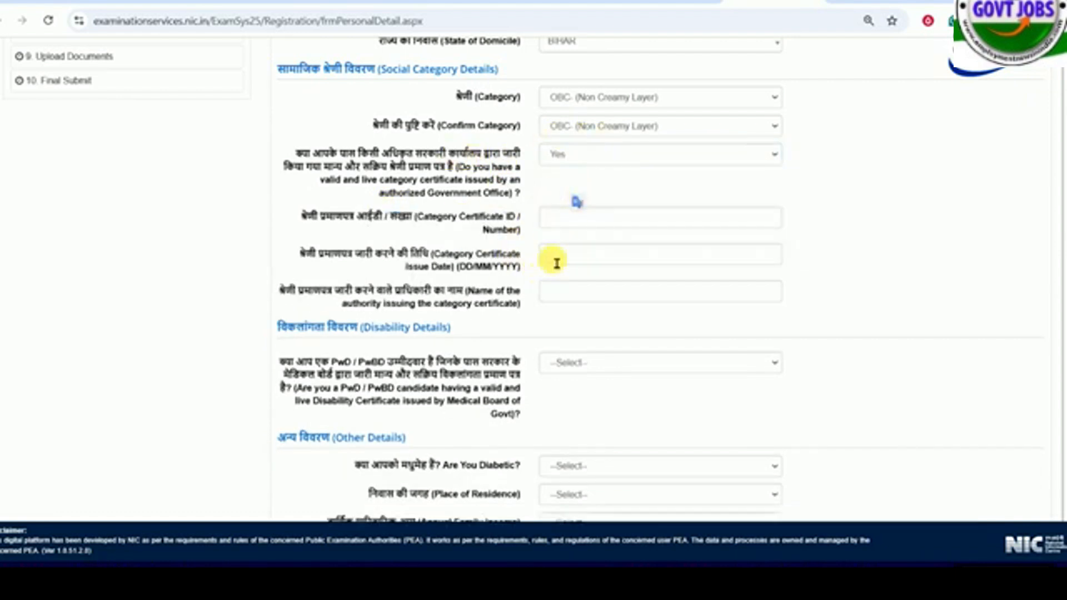
- Change both the category and its confirmation to ST
left_click(583, 99)
left_click(565, 171)
left_click(581, 156)
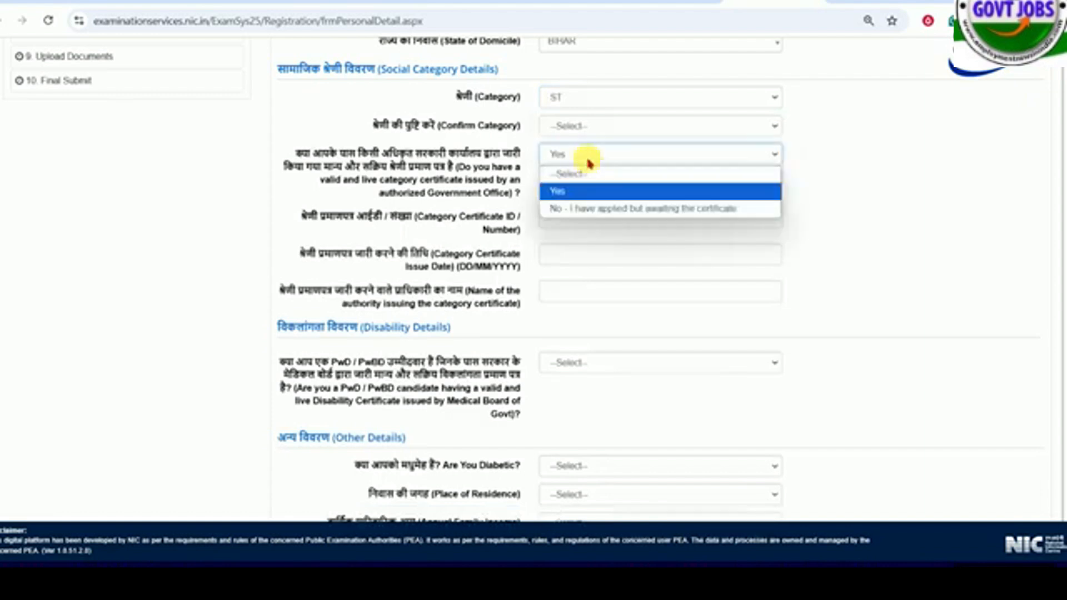
left_click(578, 126)
left_click(573, 196)
- Keep Yes for the ST category certificate and examine its number, issue date and issuing authority fields
left_click(572, 153)
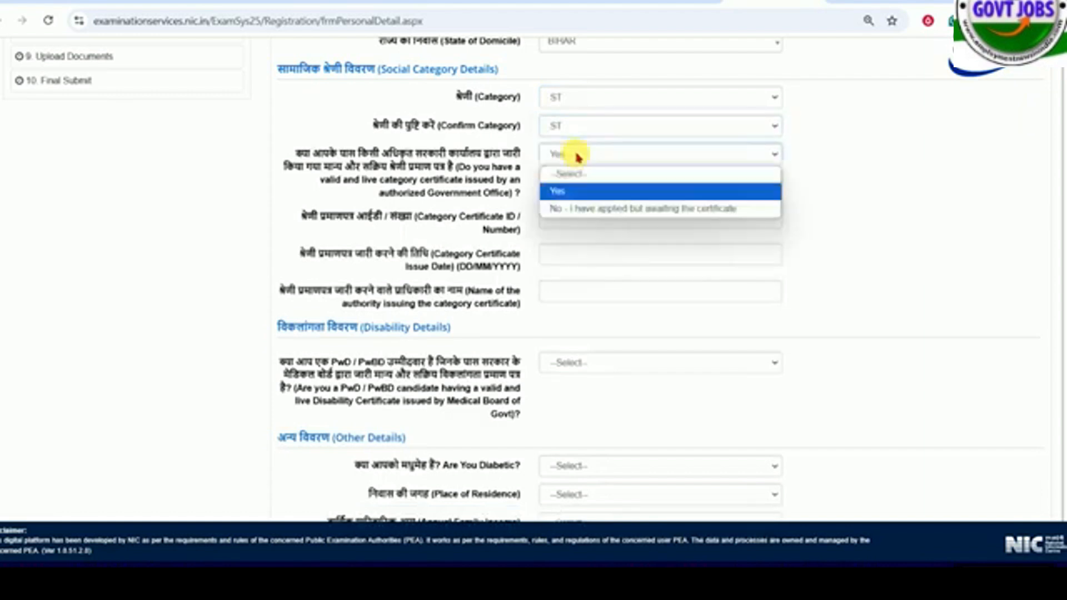
left_click(562, 187)
left_click(582, 228)
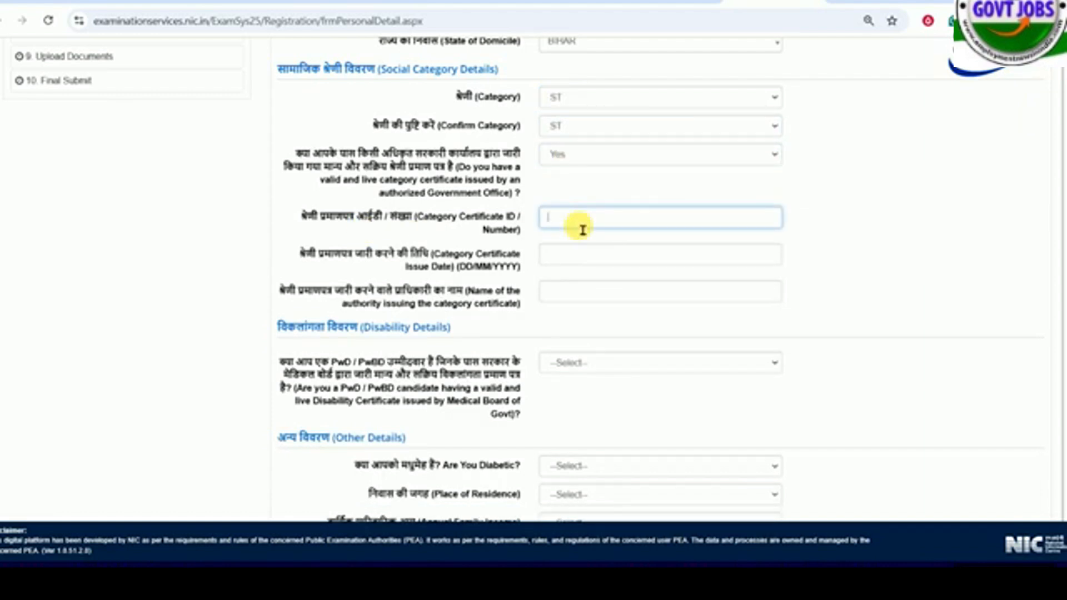
left_click(582, 257)
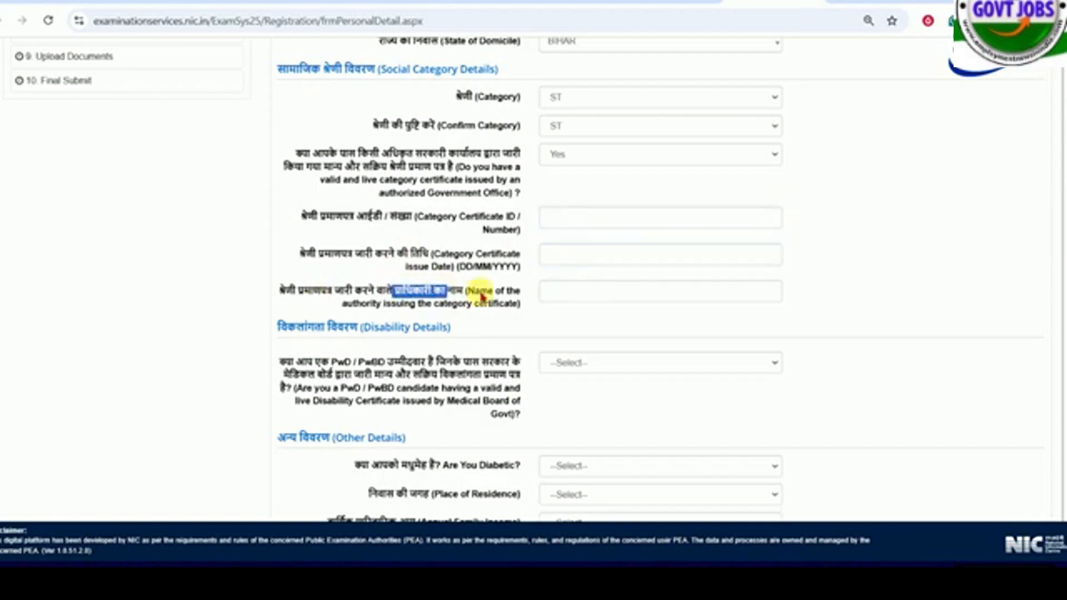
left_click(571, 300)
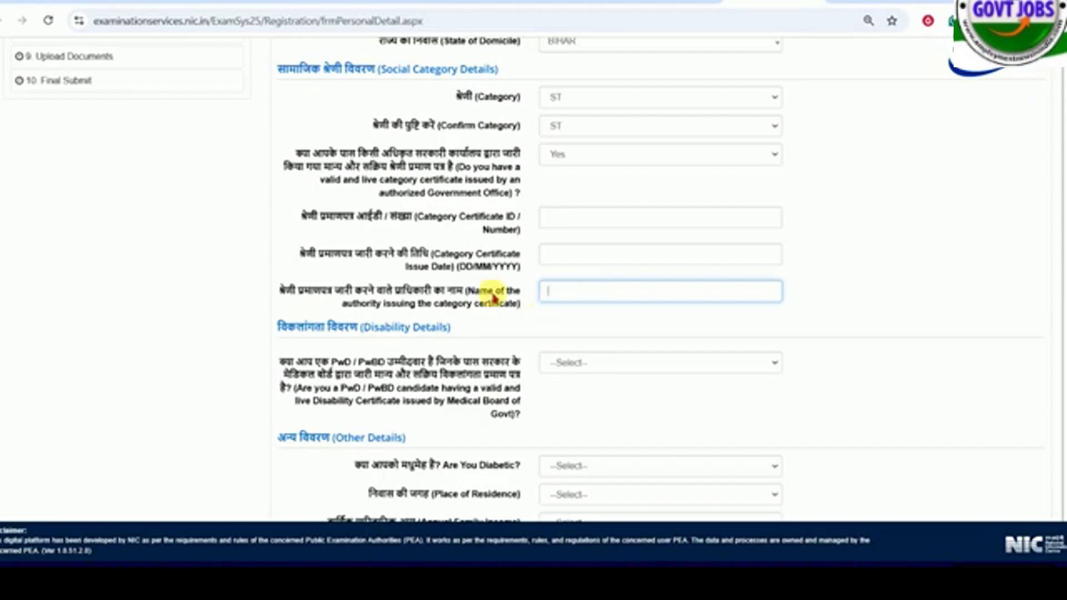
- Read the PwD / PwBD question in the disability details and answer it with No
scroll(489, 289, "down", 4)
left_click(475, 133)
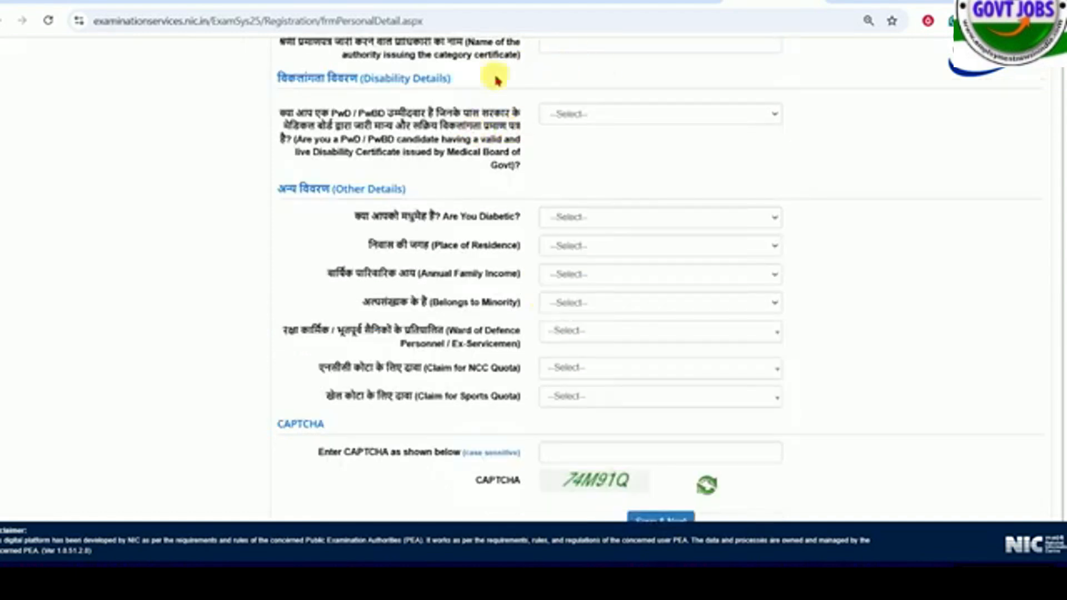
left_click_drag(333, 115, 436, 124)
left_click(548, 137)
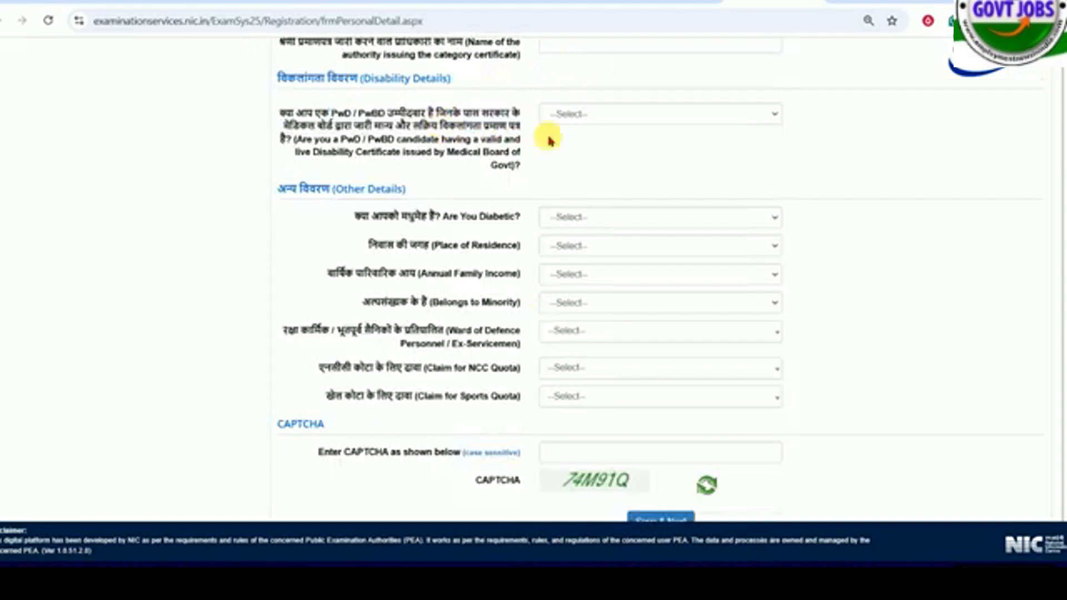
left_click(589, 115)
left_click(584, 152)
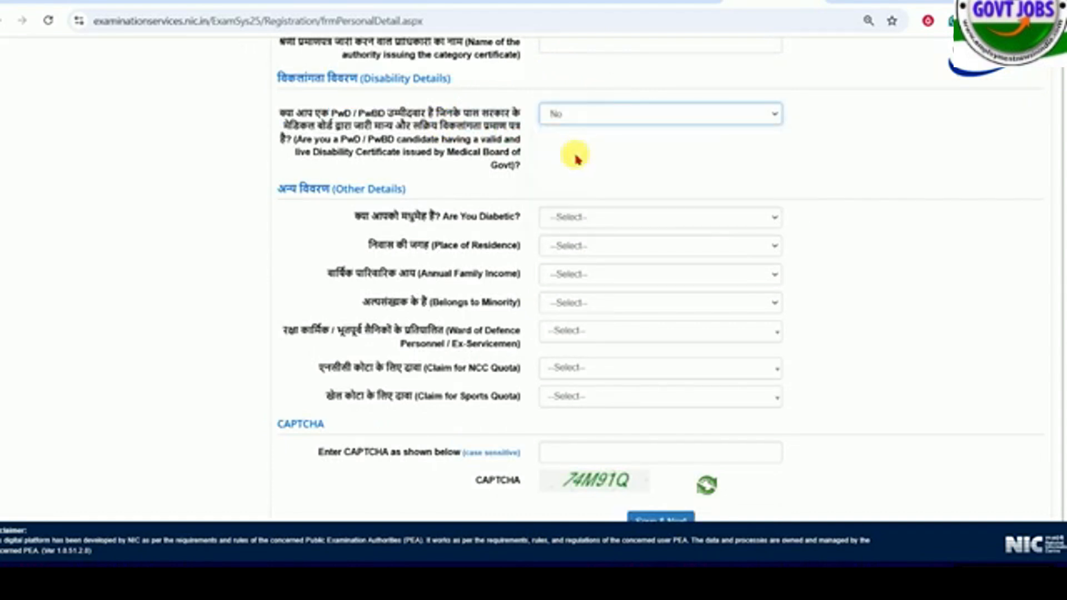
- Read the diabetic question in the other details section and answer it with No
left_click_drag(388, 217, 463, 219)
left_click(592, 218)
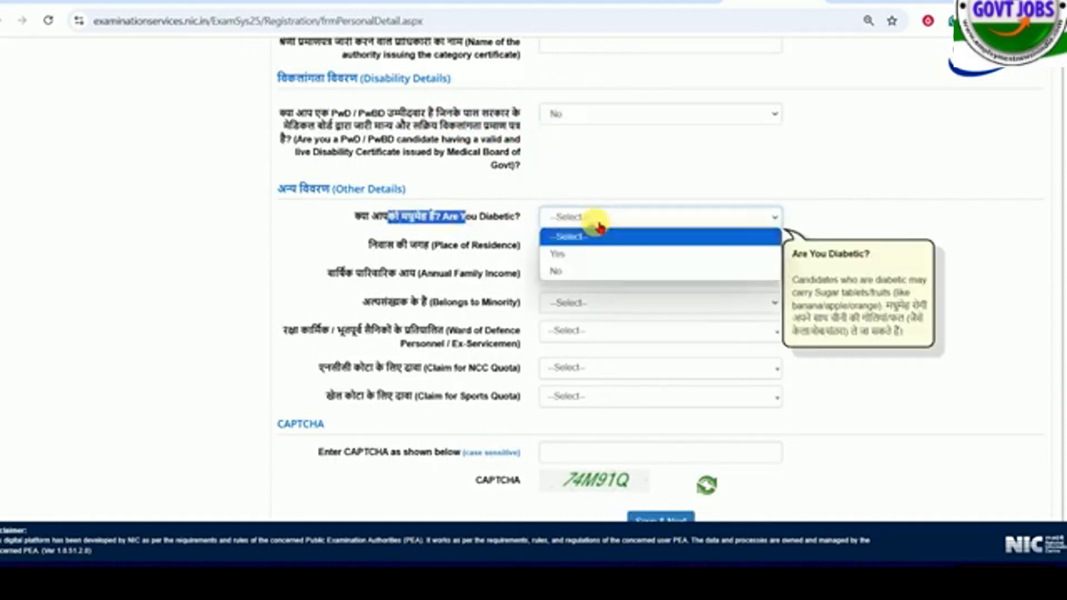
left_click(564, 270)
- Set the place of residence to Rural and the annual family income to UPTO 100000
left_click_drag(418, 246, 471, 251)
left_click(595, 246)
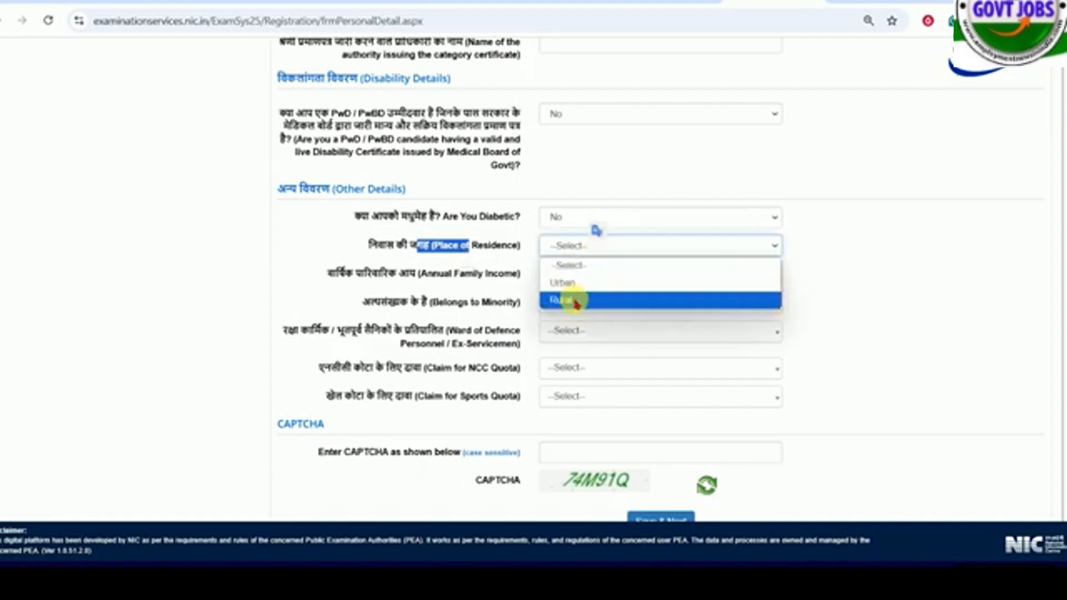
left_click(575, 282)
left_click(564, 302)
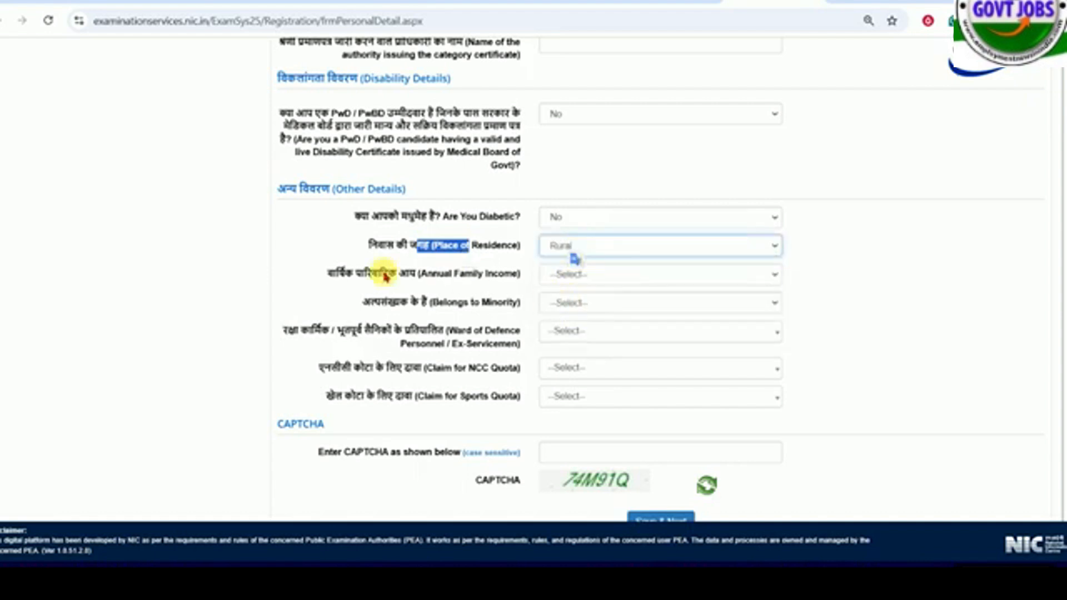
left_click(609, 276)
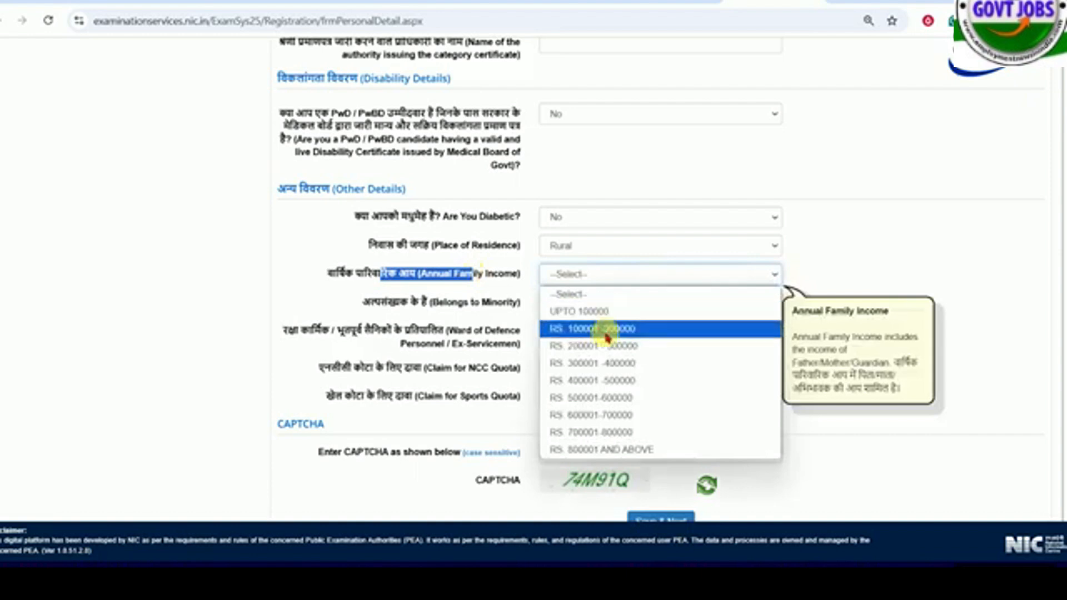
left_click(587, 312)
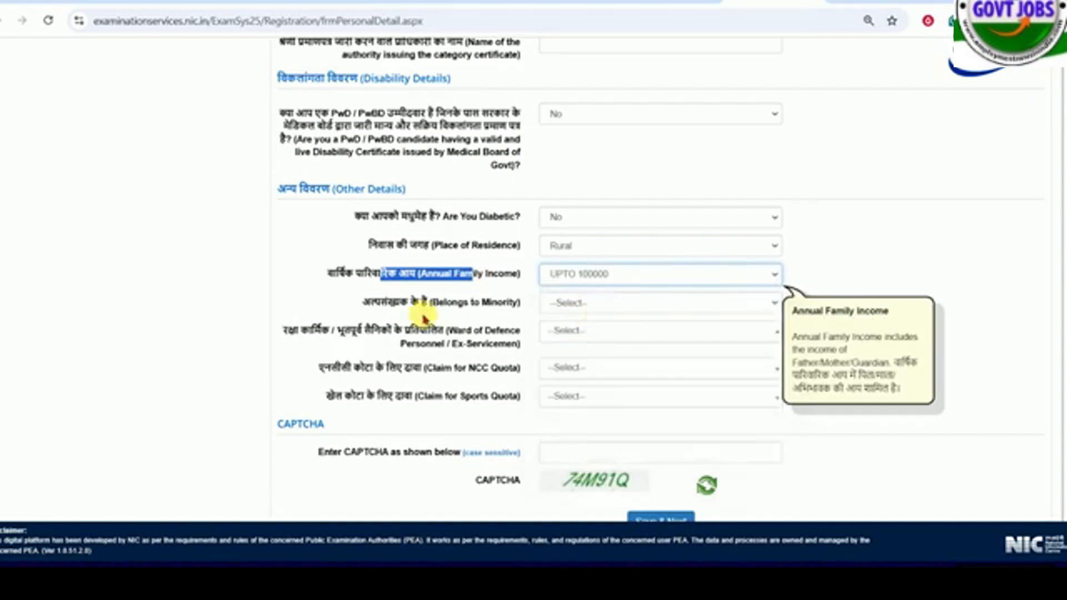
- Try Yes for belonging to a minority, view the religious minority options, and set the answer to No
left_click_drag(424, 302, 595, 297)
left_click(595, 300)
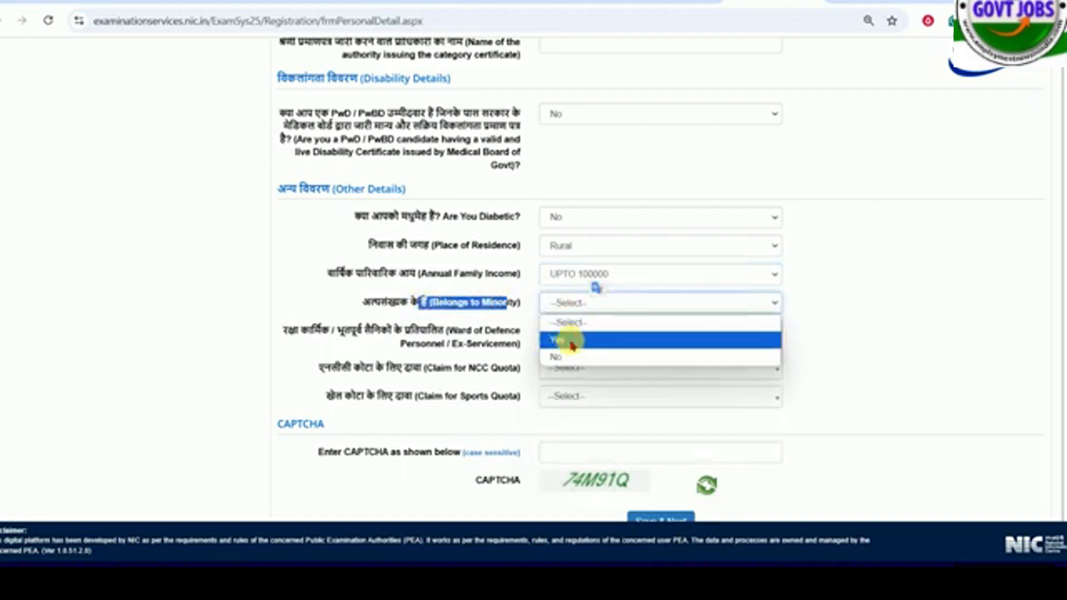
left_click(575, 338)
left_click(578, 333)
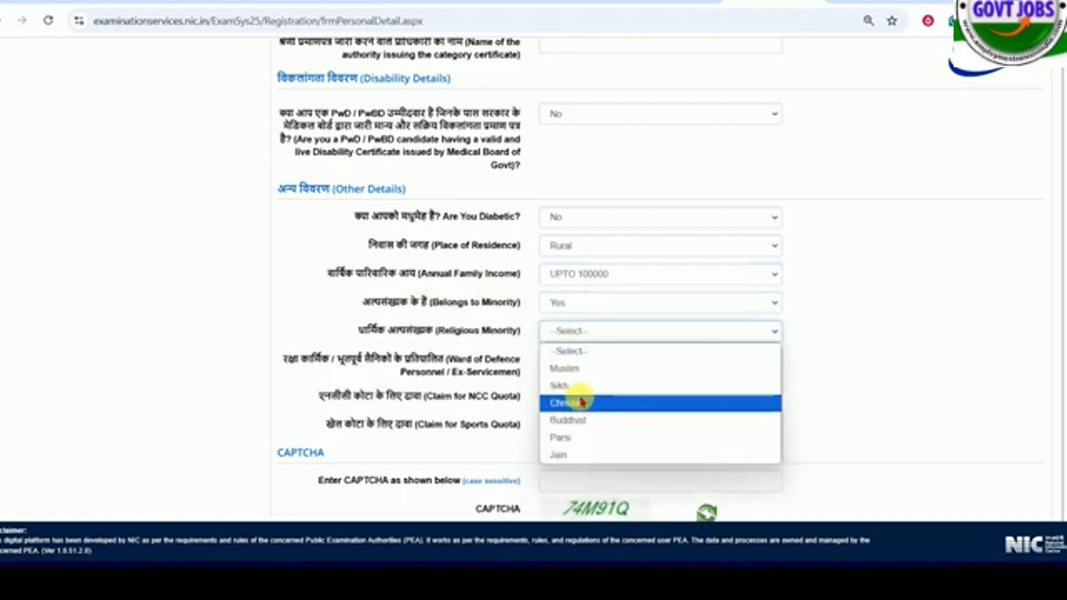
left_click(573, 302)
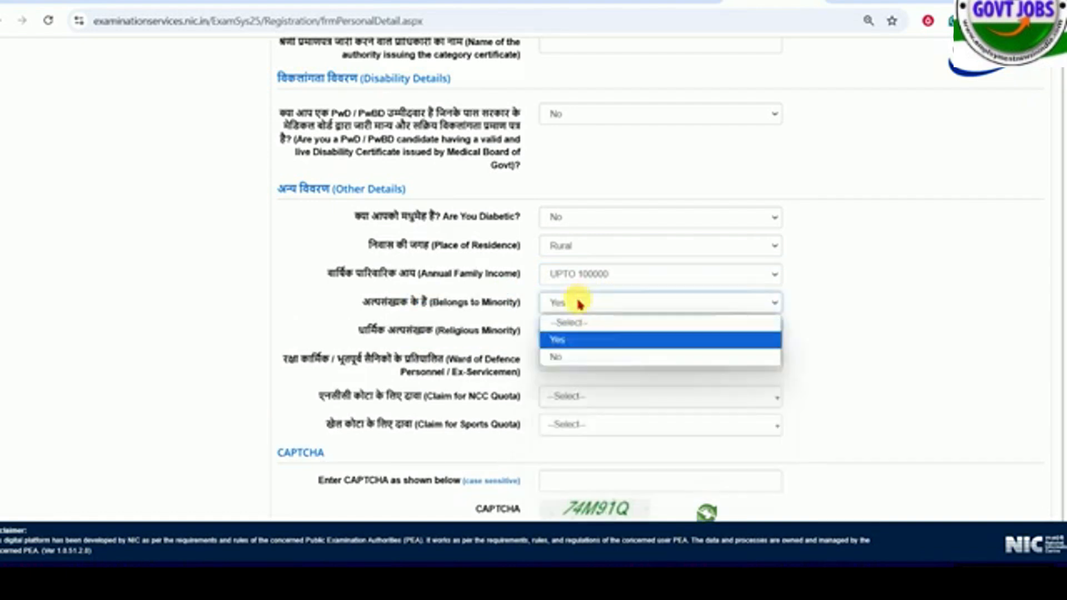
left_click(567, 357)
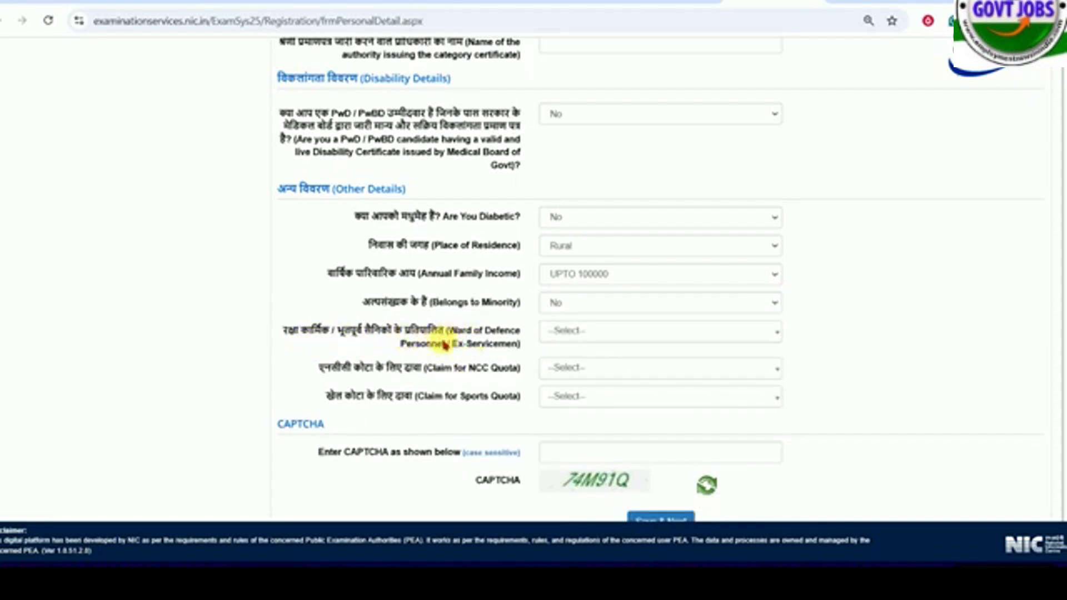
- Answer No for both the ward of defence personnel / ex-servicemen question and the NCC quota claim
left_click(609, 336)
left_click(565, 394)
scroll(525, 384, "down", 1)
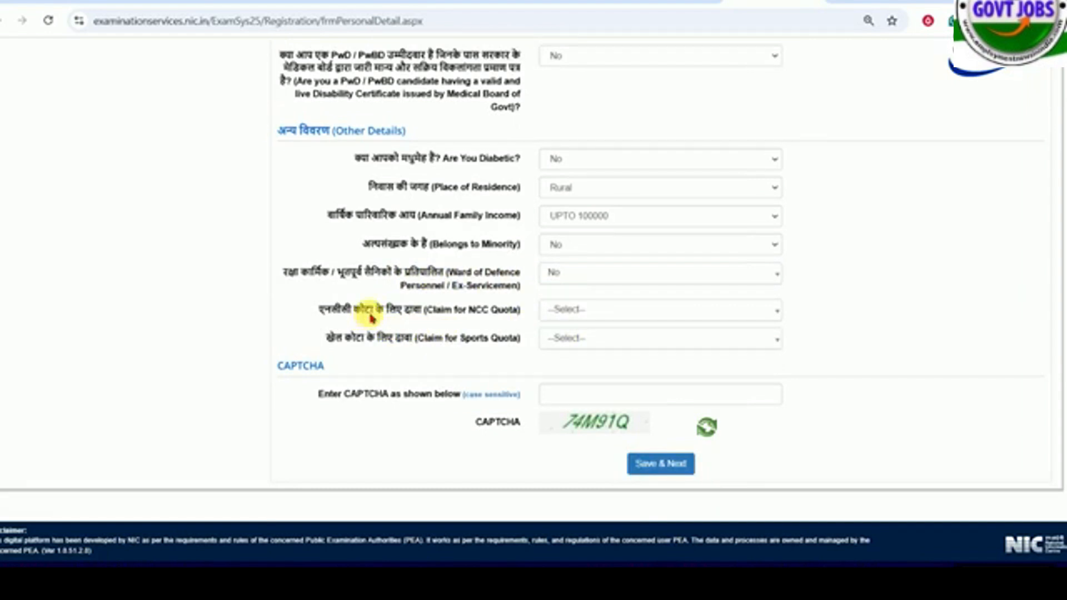
left_click(582, 311)
left_click(564, 367)
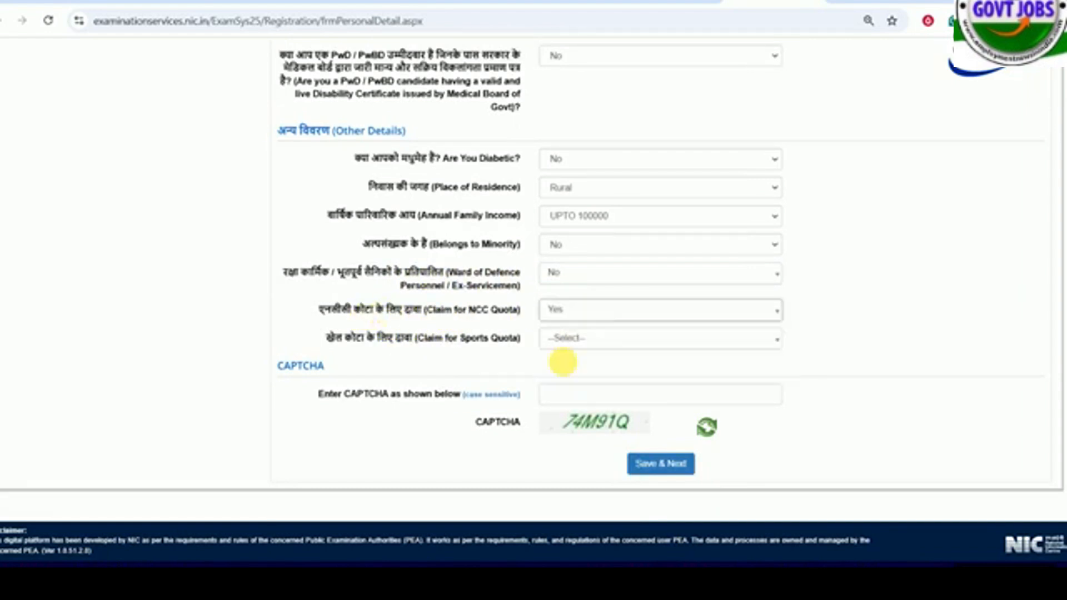
left_click(578, 312)
left_click(567, 382)
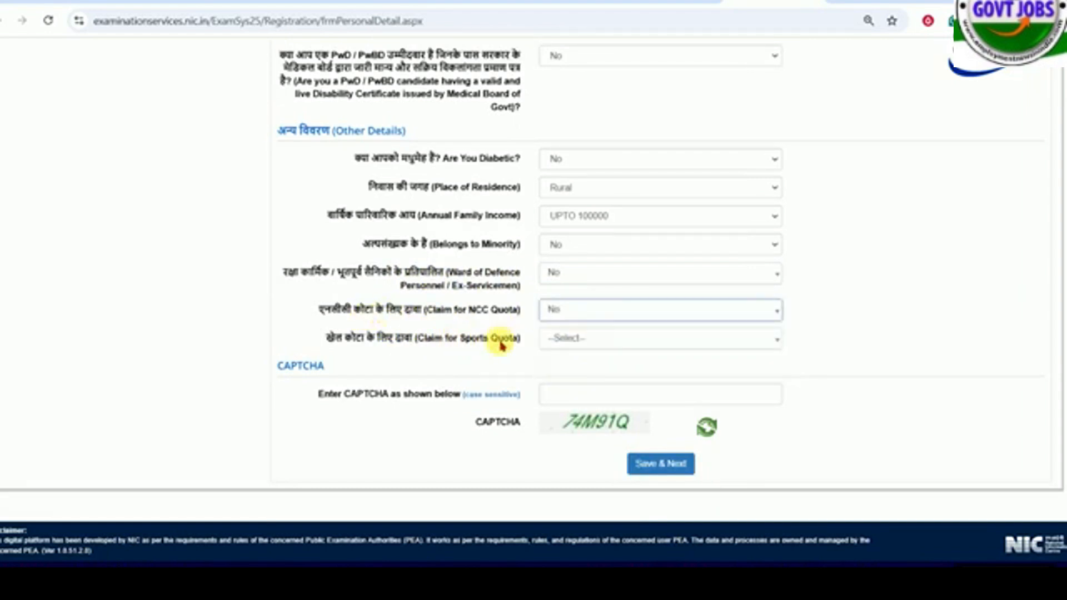
- Answer the sports quota claim with No and go to the CAPTCHA entry of the personal details
left_click(612, 336)
left_click(556, 395)
left_click(562, 337)
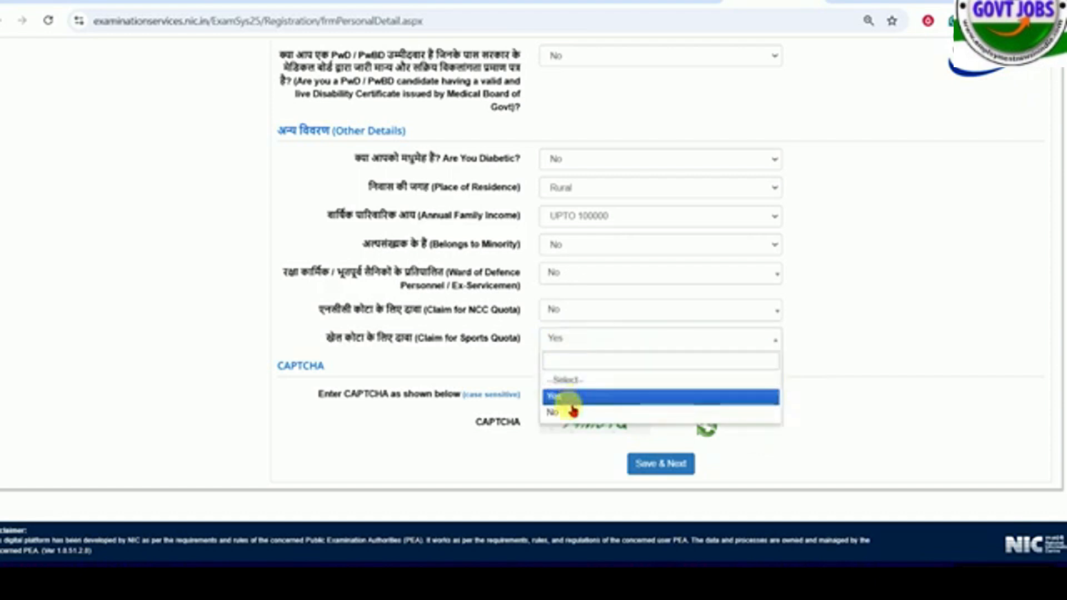
left_click(566, 412)
left_click(605, 398)
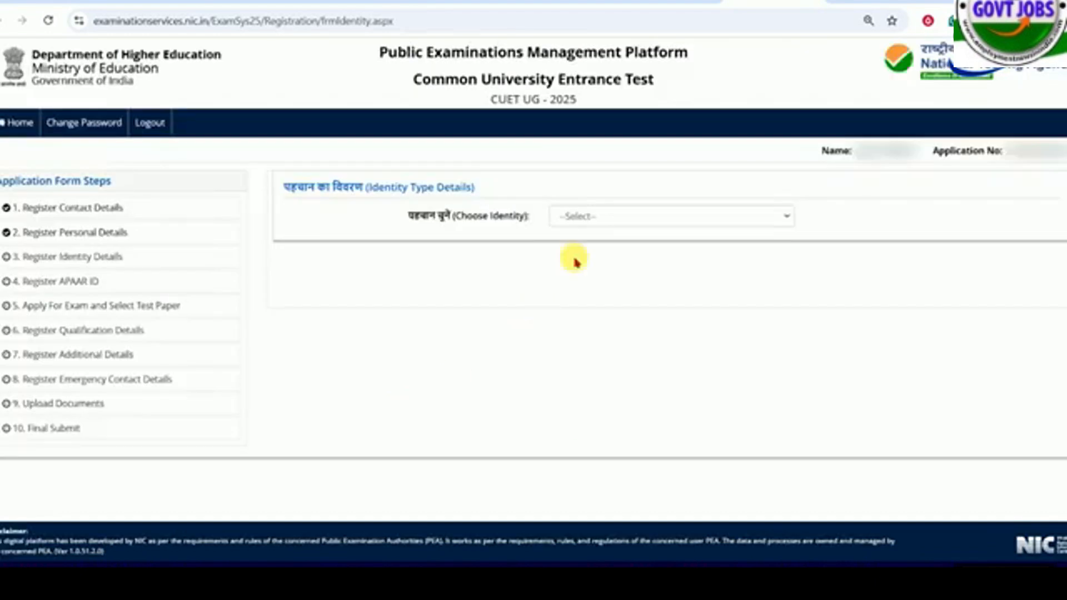
- Try Aadhaar as the identity type and agree to share the Aadhaar number
left_click(587, 217)
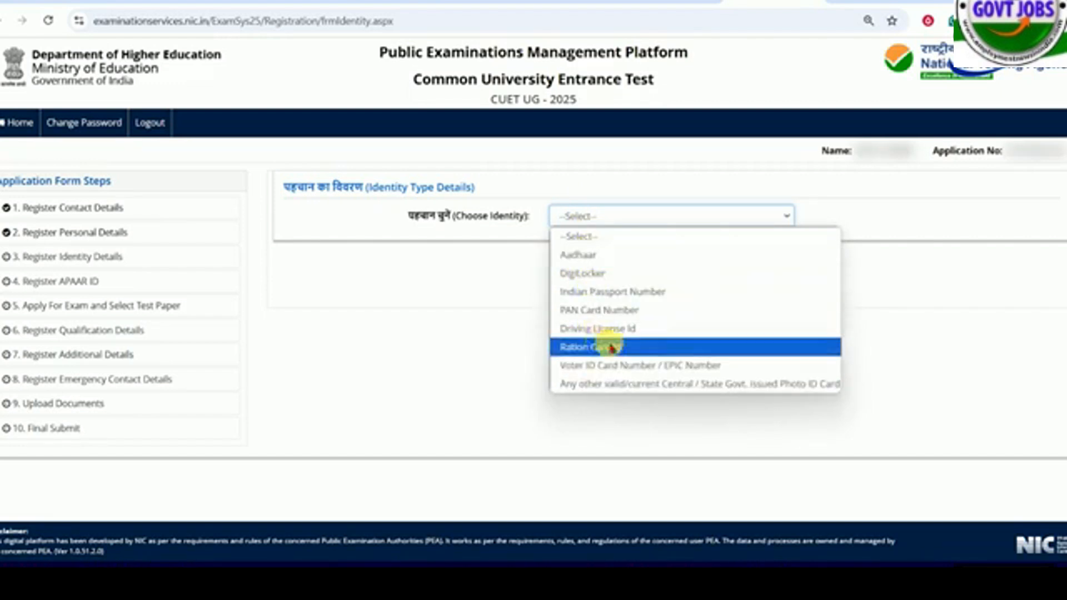
left_click(593, 260)
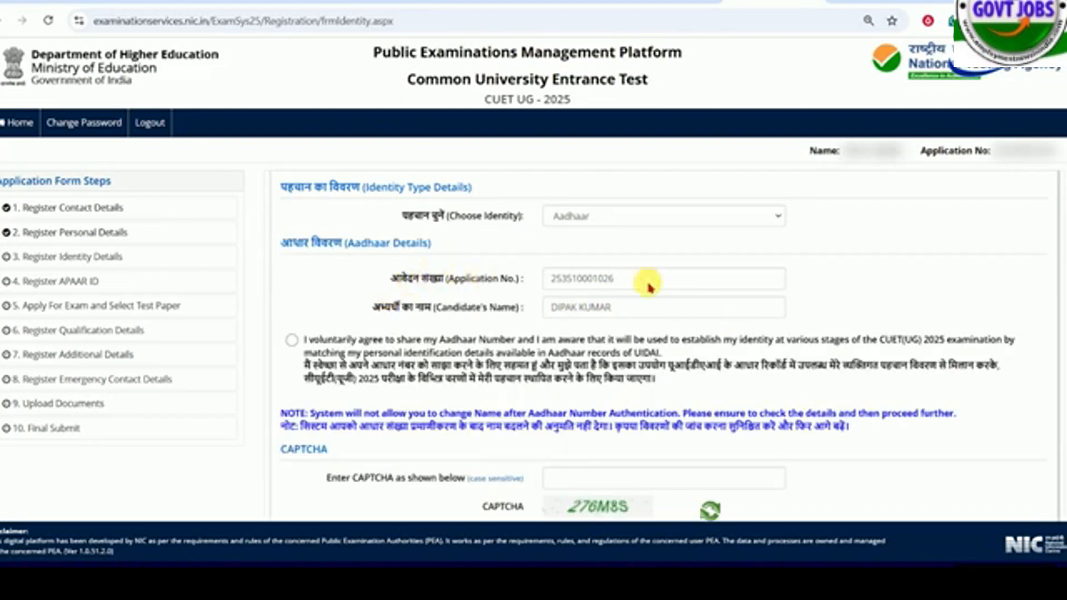
left_click(291, 340)
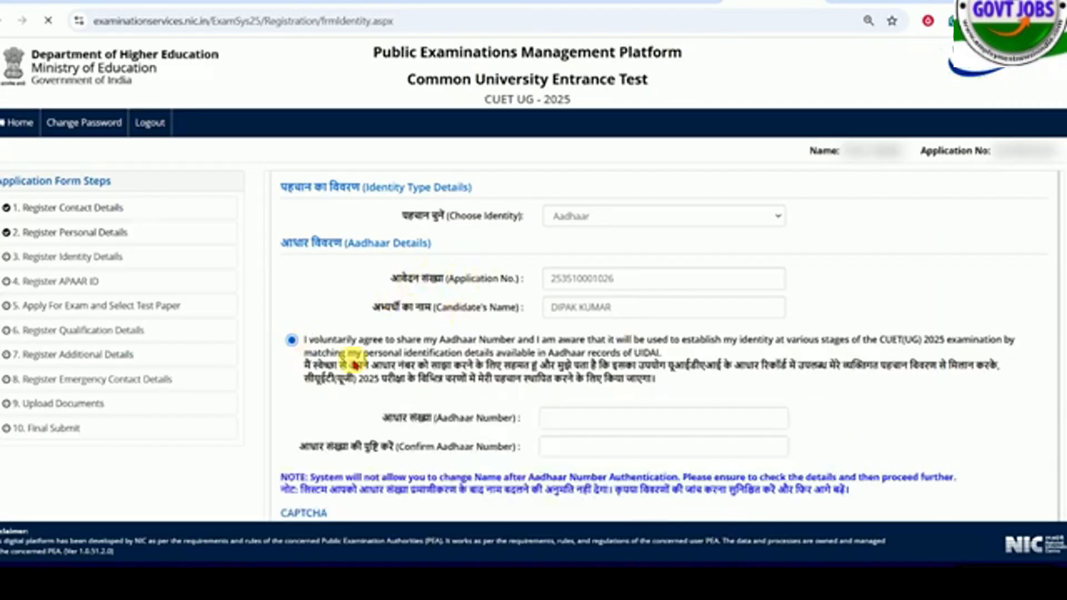
- Examine the Aadhaar number, confirmation and CAPTCHA fields of the Aadhaar details
left_click(600, 421)
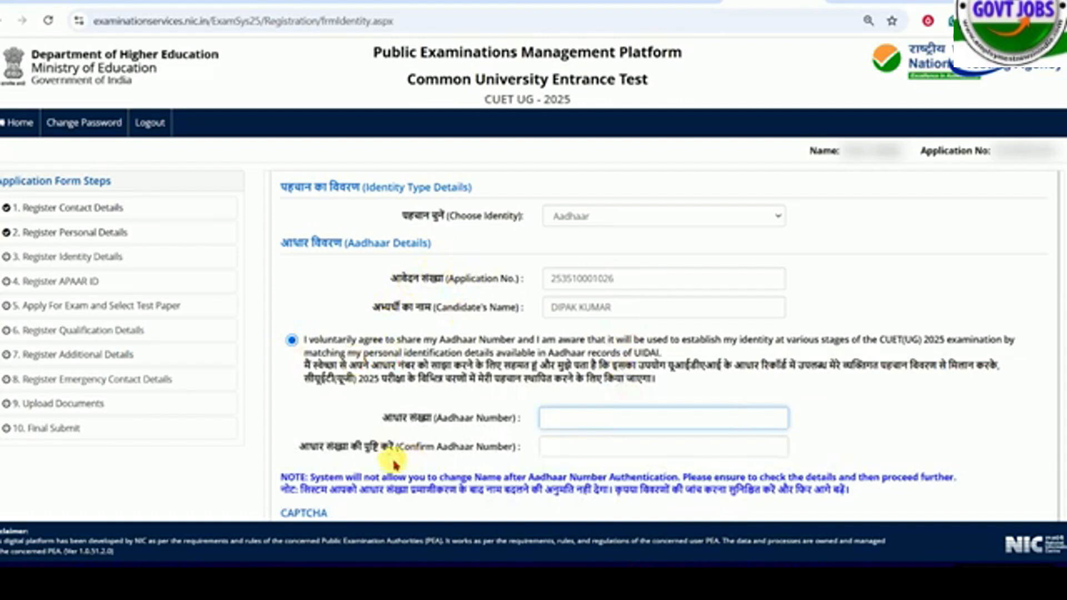
left_click(595, 448)
scroll(595, 452, "down", 3)
left_click(603, 398)
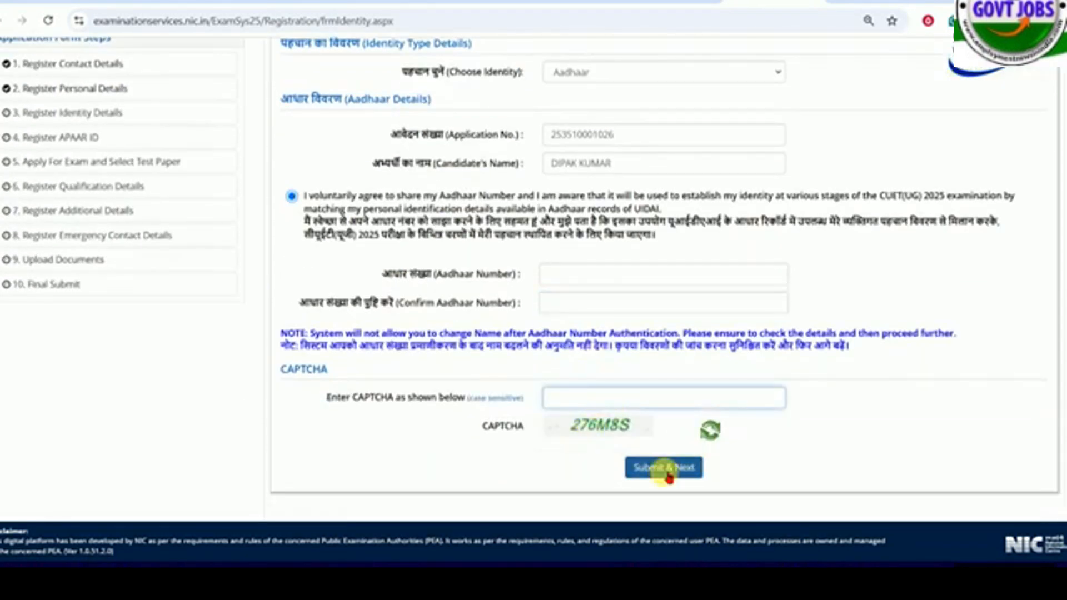
- Change the chosen identity type to PAN Card Number
scroll(644, 356, "up", 3)
left_click(615, 217)
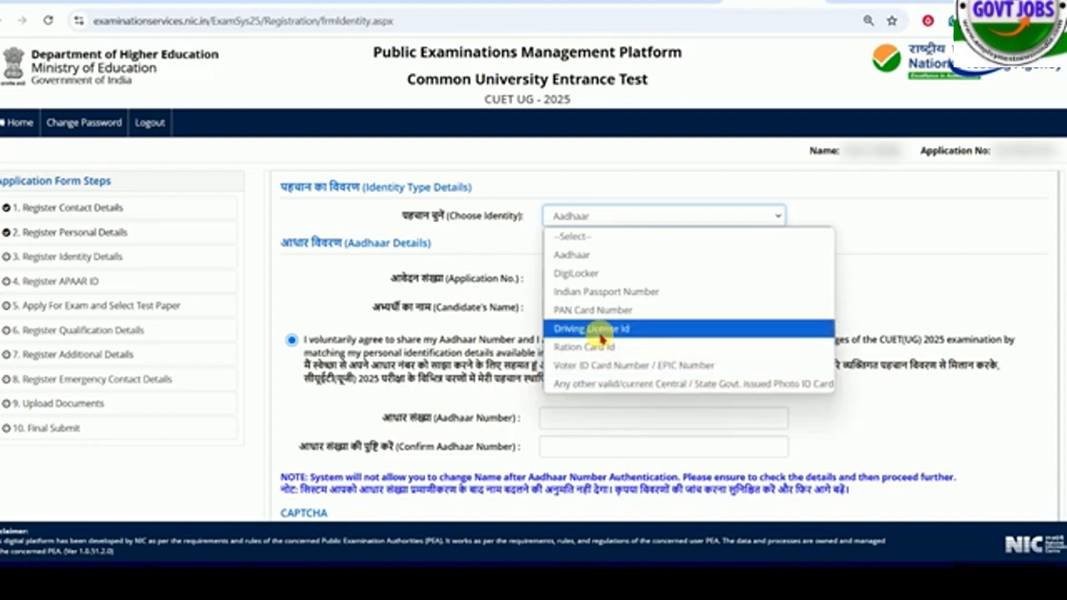
left_click(575, 310)
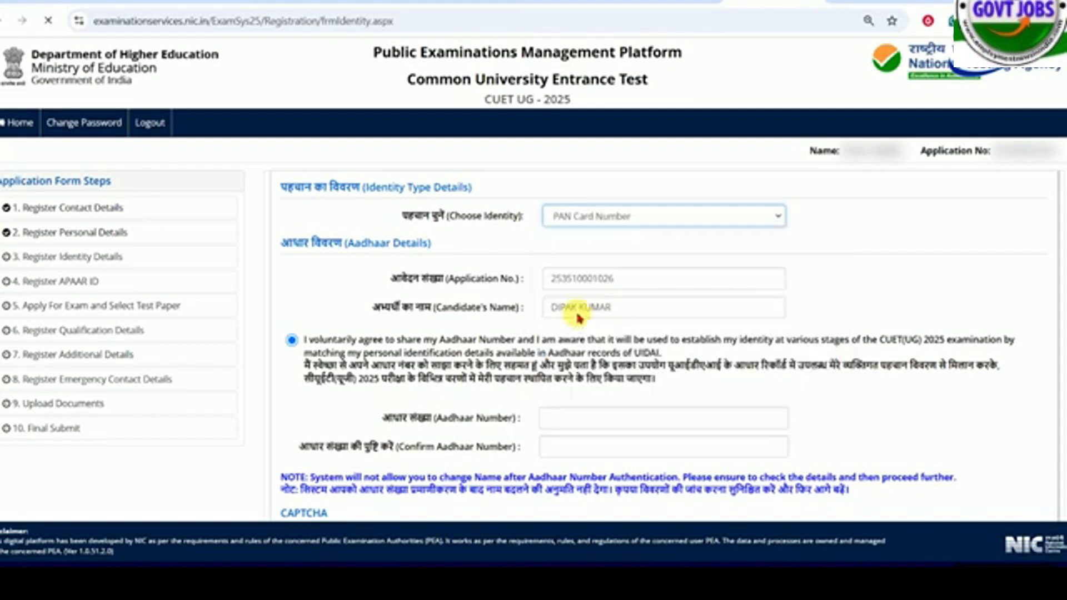
left_click(581, 251)
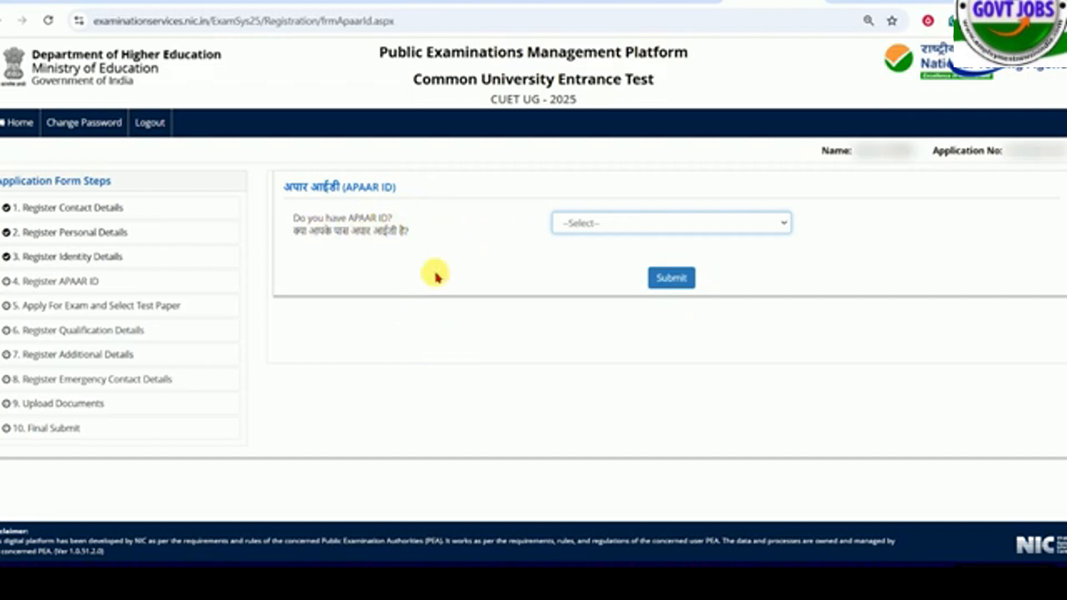
- Answer the APAAR ID question with No, submit the answer and confirm the submission
left_click(584, 227)
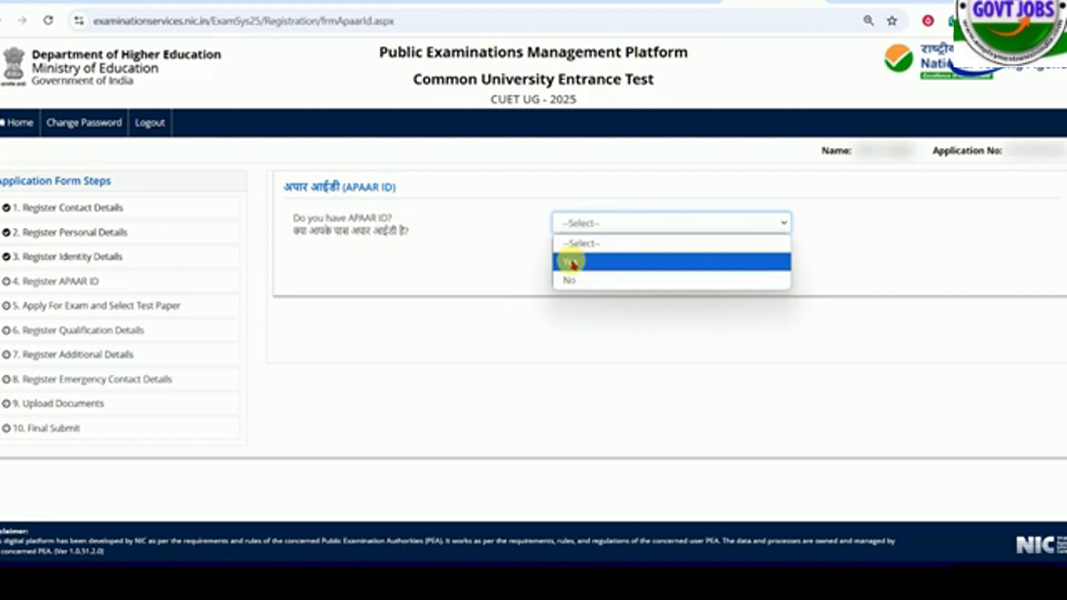
left_click(572, 263)
left_click(603, 225)
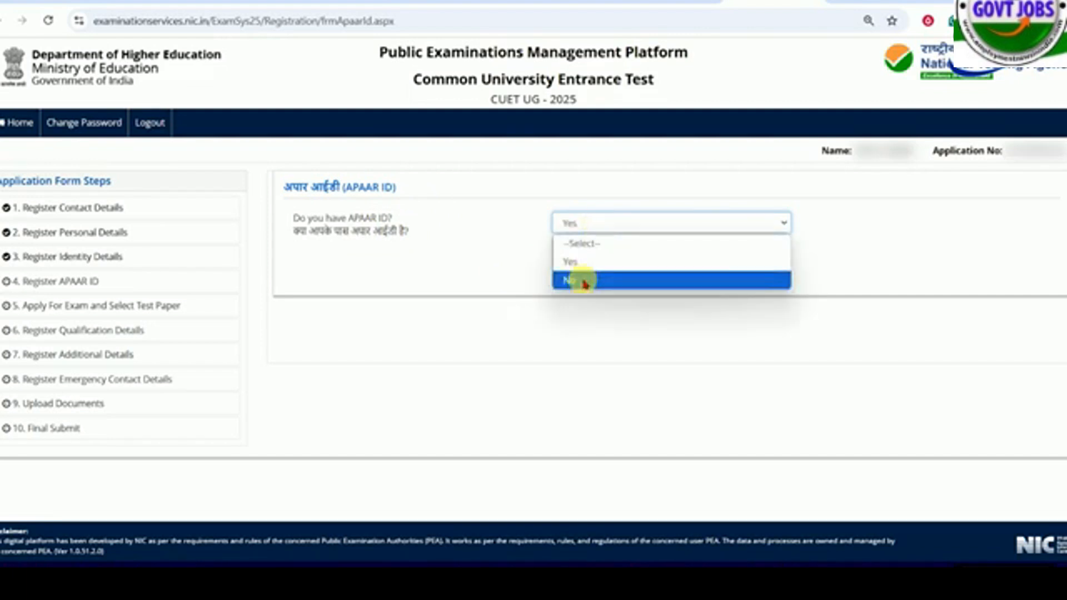
left_click(583, 282)
left_click(671, 277)
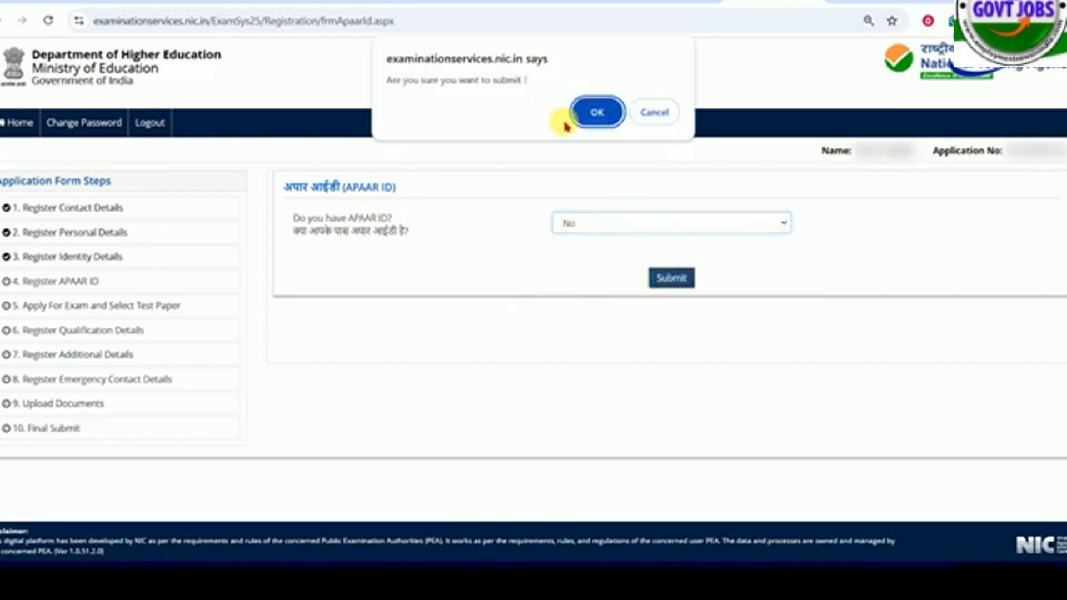
left_click(592, 113)
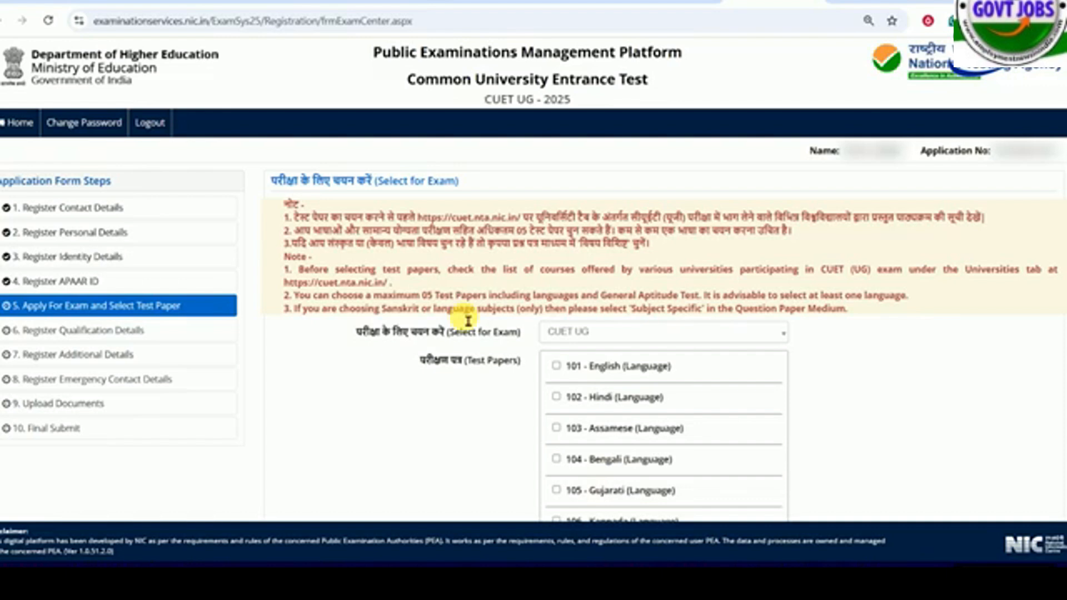
- Look through the test paper list, the question paper medium and exam city fields, and the exam selection
scroll(468, 320, "down", 3)
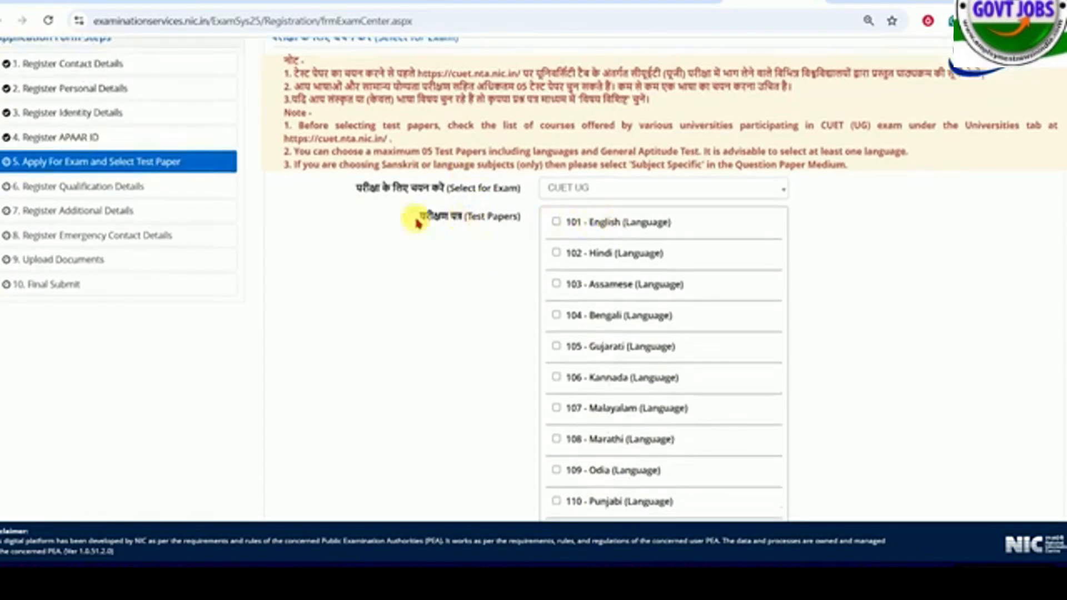
scroll(444, 228, "down", 20)
scroll(516, 237, "up", 3)
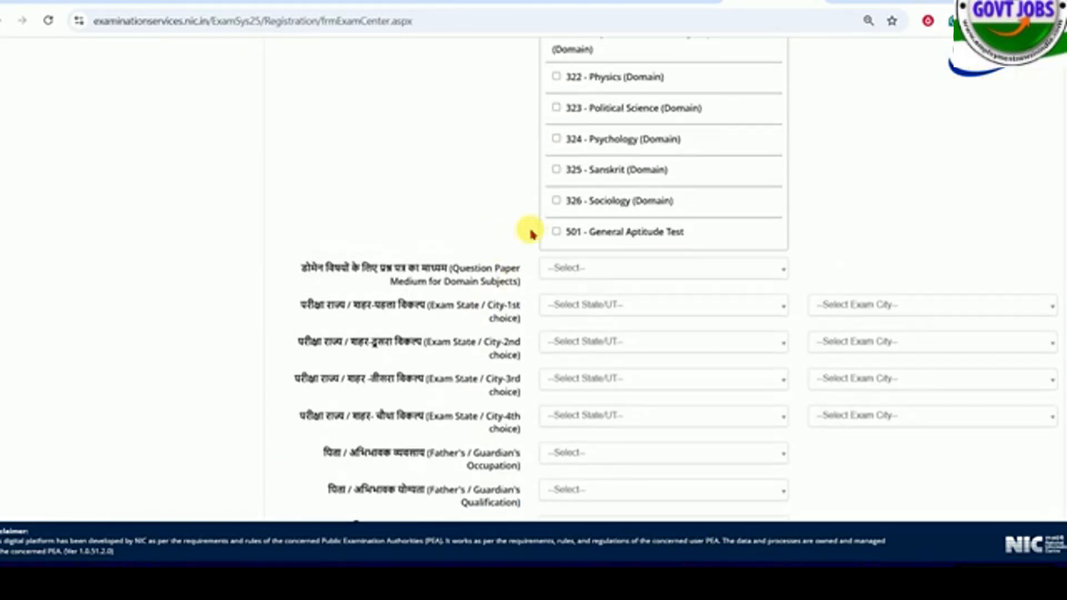
scroll(661, 277, "up", 10)
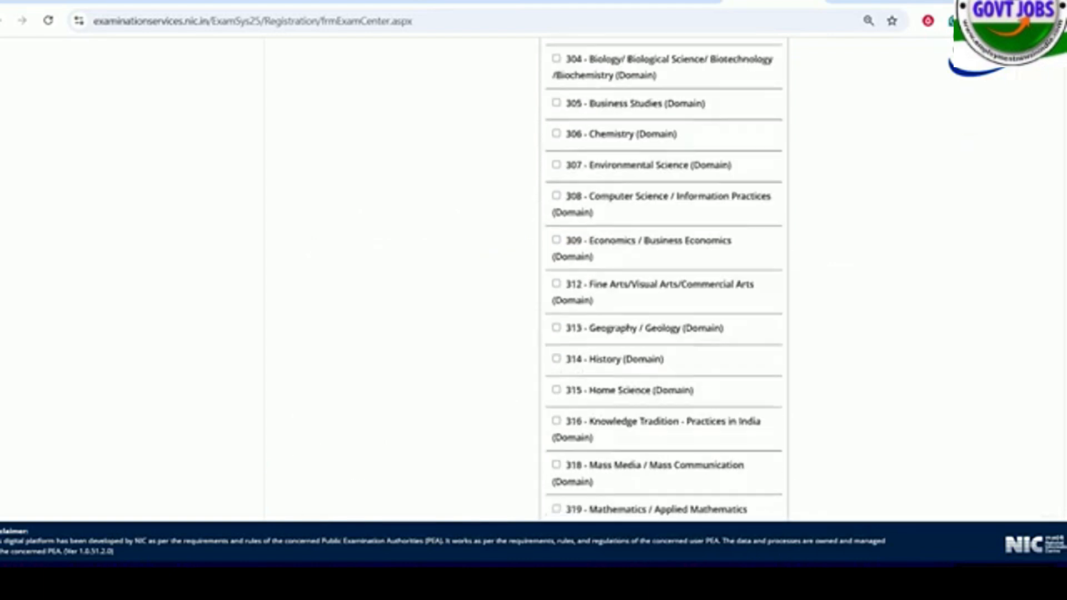
scroll(661, 278, "up", 5)
scroll(661, 278, "down", 14)
scroll(661, 278, "up", 6)
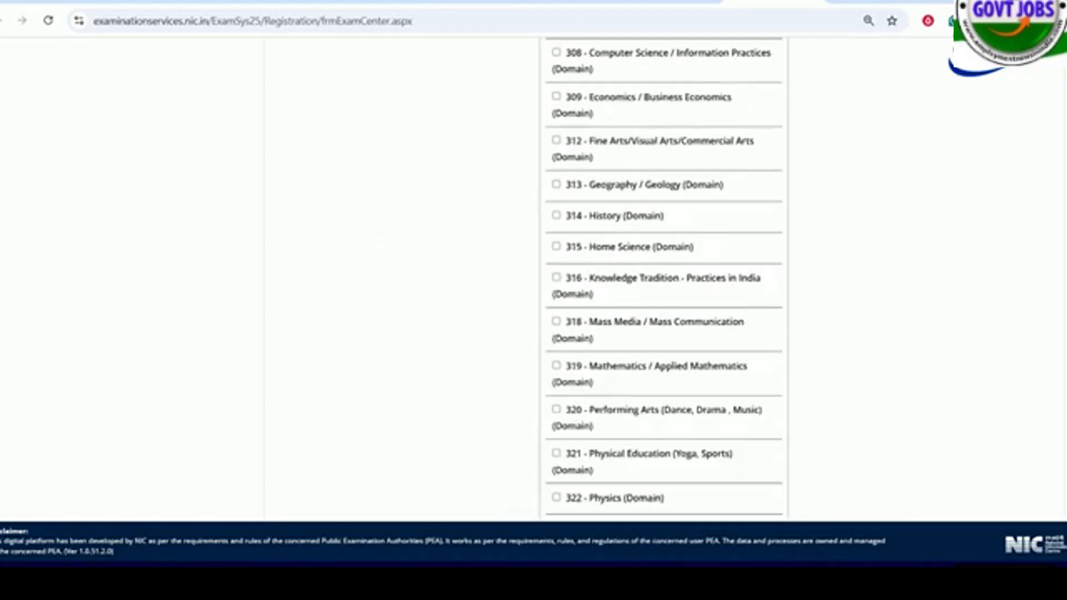
scroll(533, 278, "up", 20)
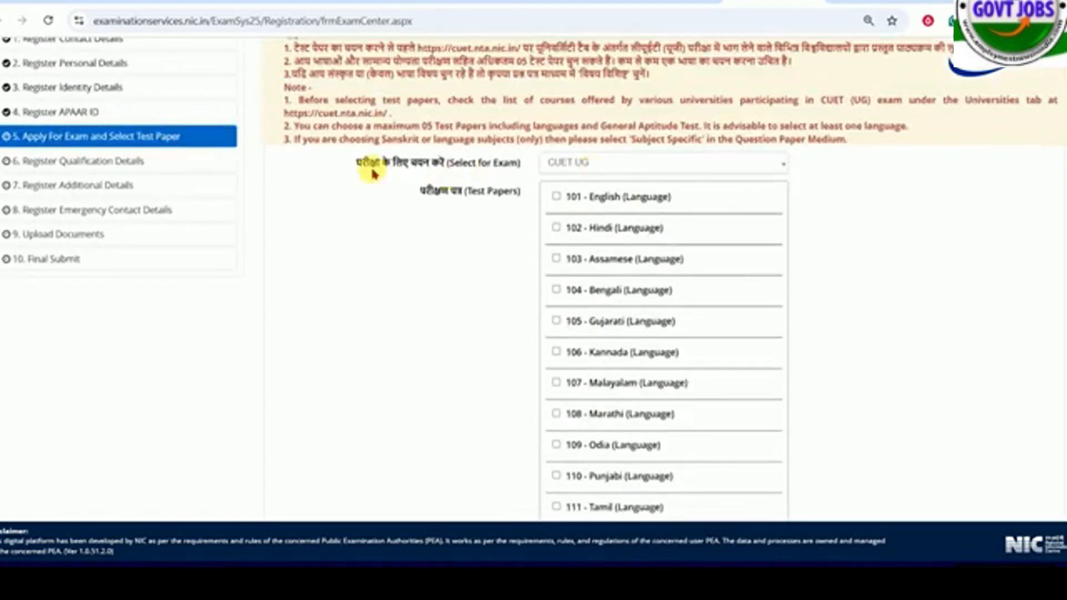
left_click(597, 166)
left_click(598, 166)
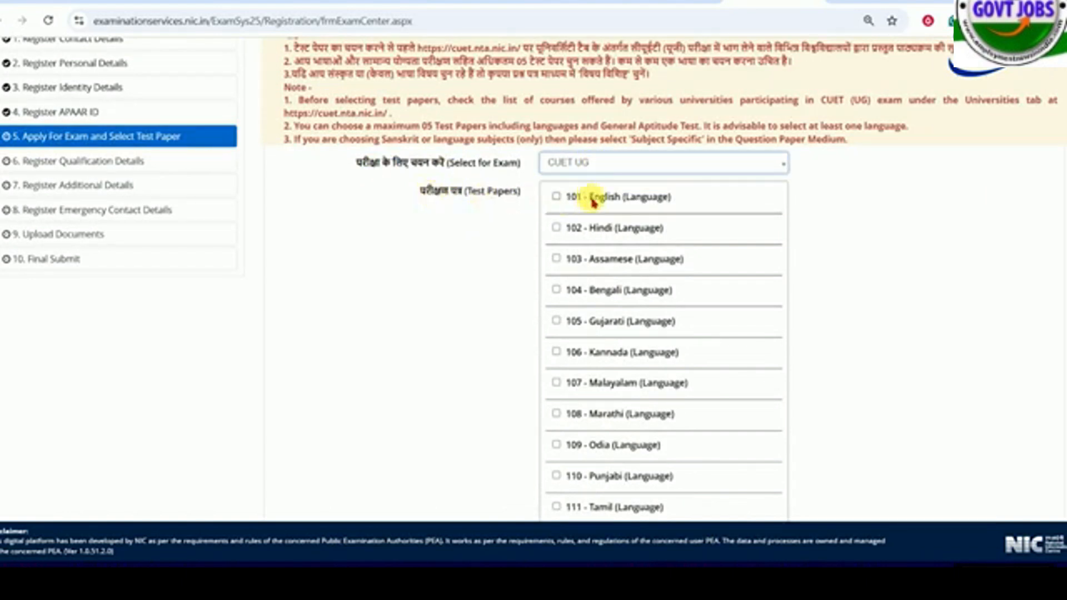
- Select the test papers 306 - Chemistry and 313 - Geography / Geology
scroll(507, 278, "down", 4)
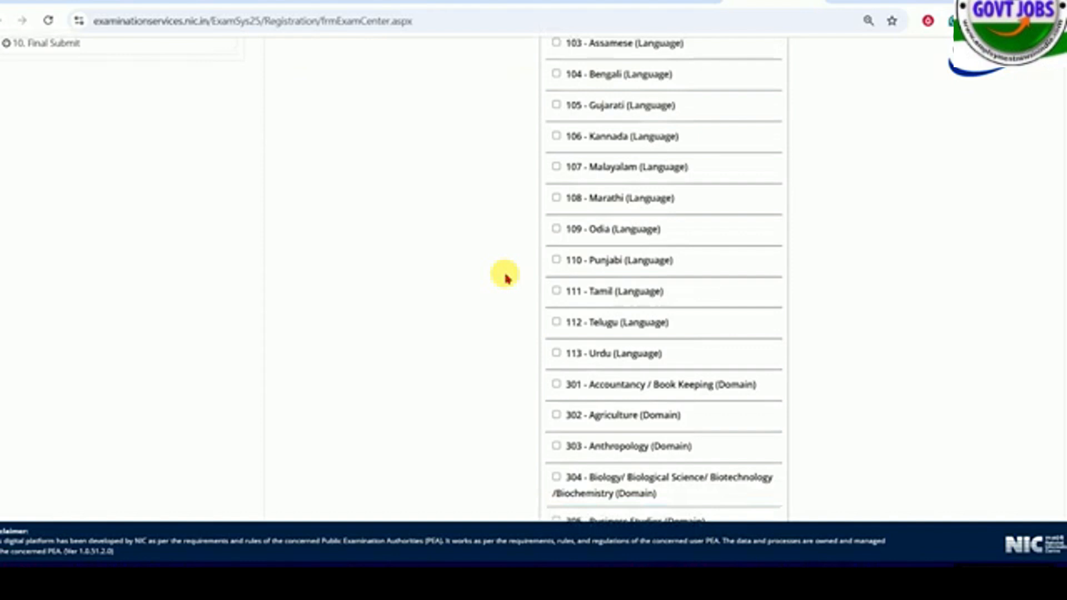
scroll(505, 275, "down", 5)
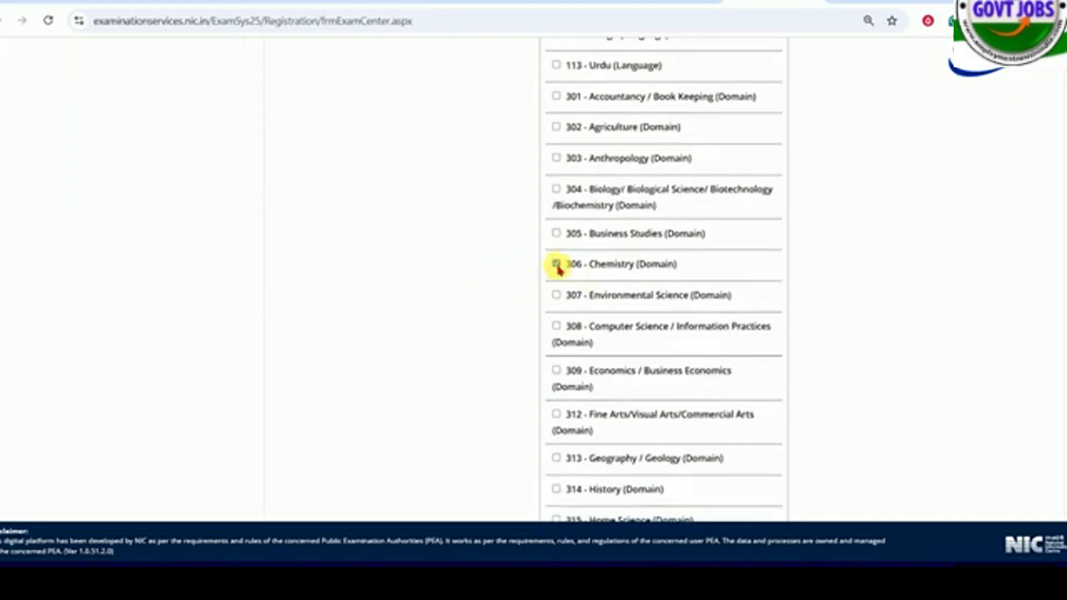
left_click(556, 265)
scroll(557, 267, "down", 3)
left_click(556, 315)
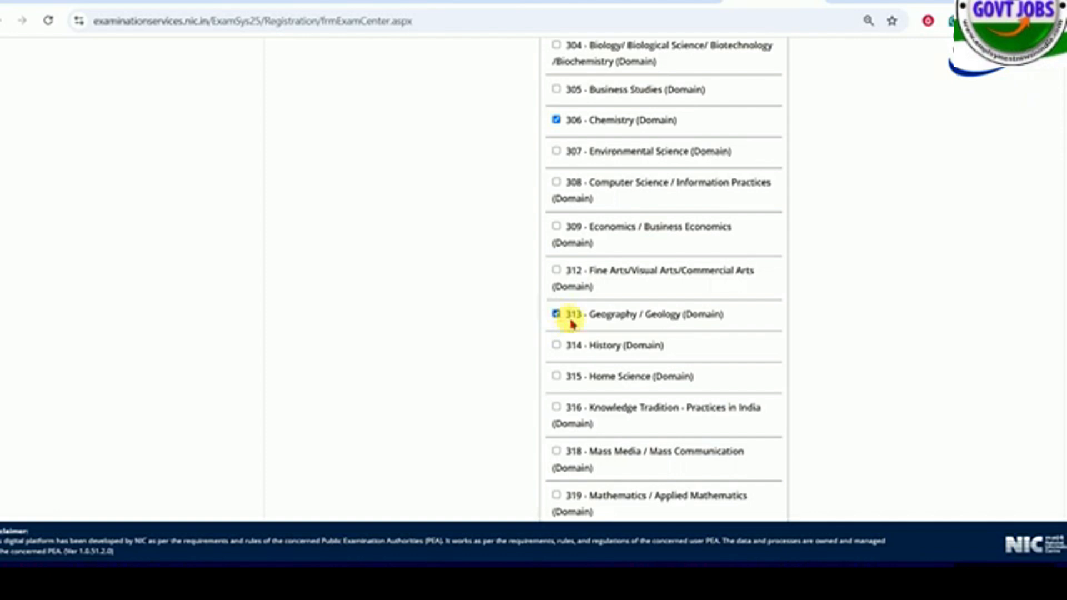
- Review the remaining domain test papers and the notes on the maximum number of papers, language choice and Subject Specific medium
scroll(572, 323, "down", 6)
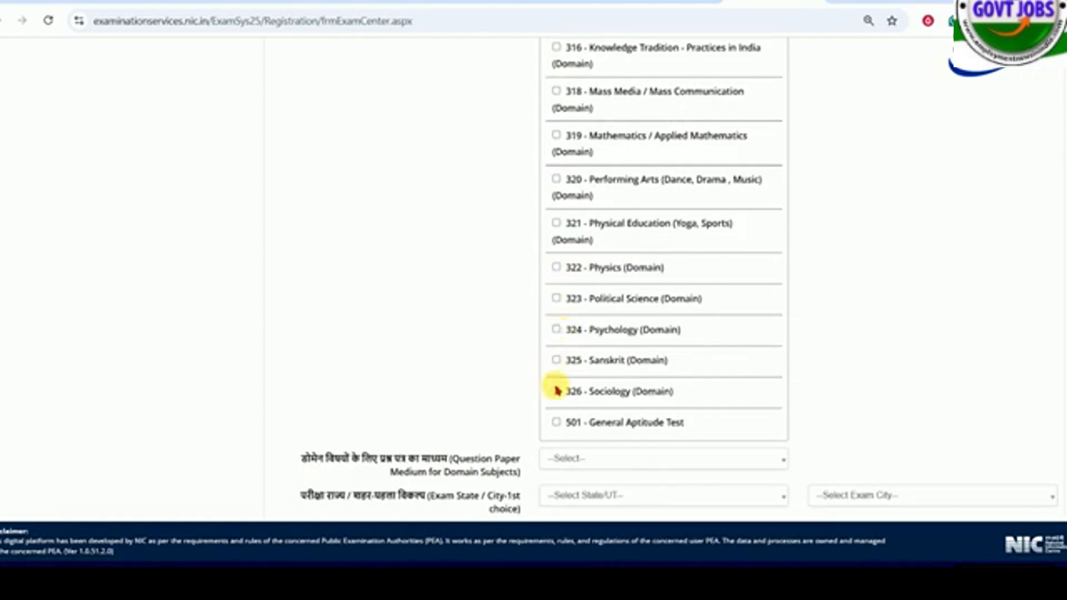
scroll(595, 334, "up", 20)
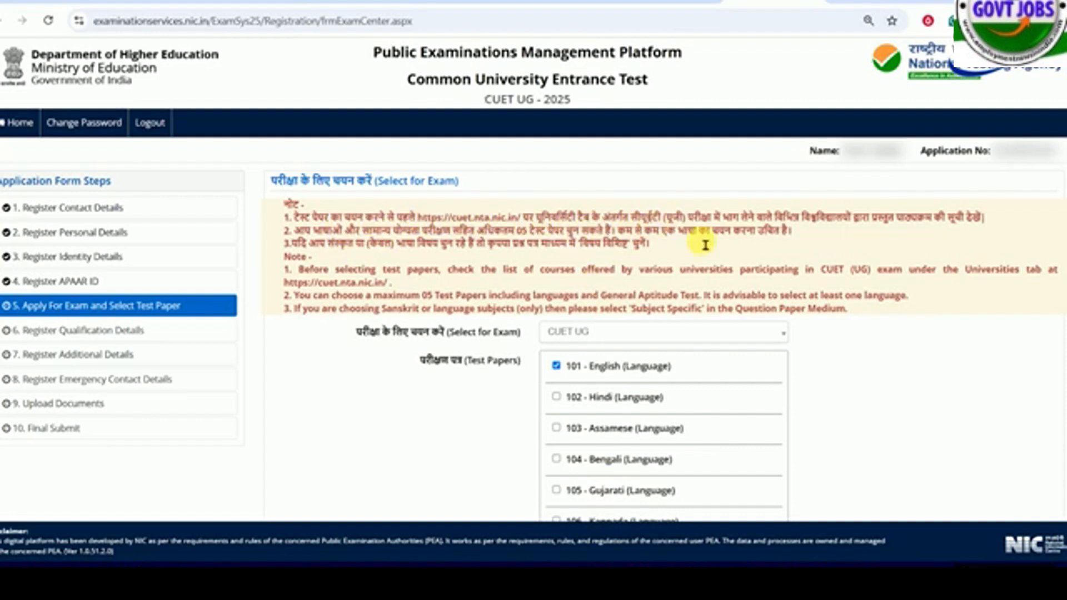
left_click_drag(742, 218, 932, 224)
left_click(932, 224)
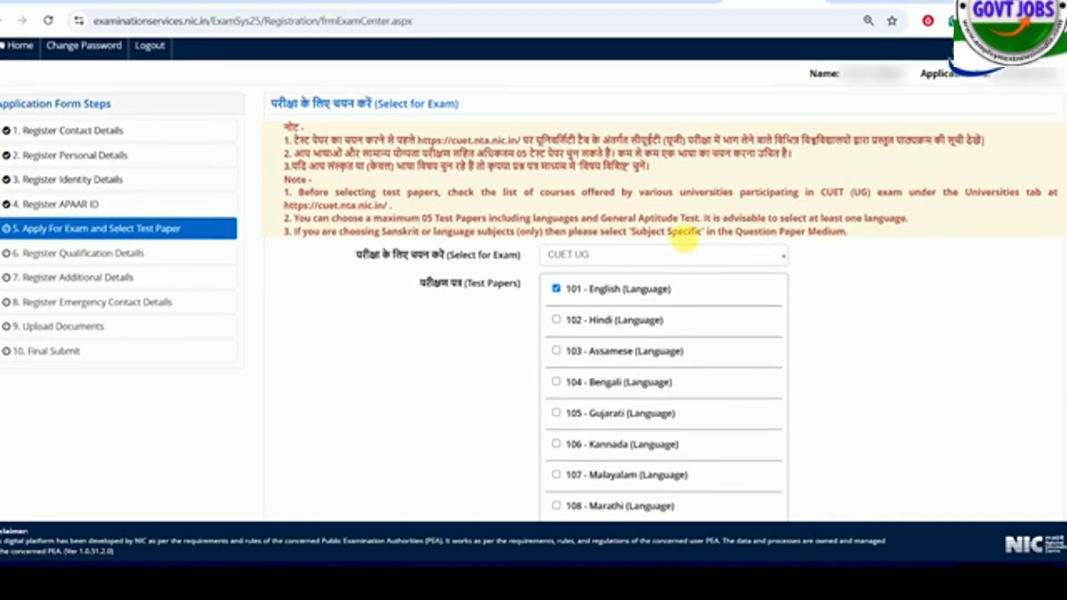
scroll(555, 222, "down", 1)
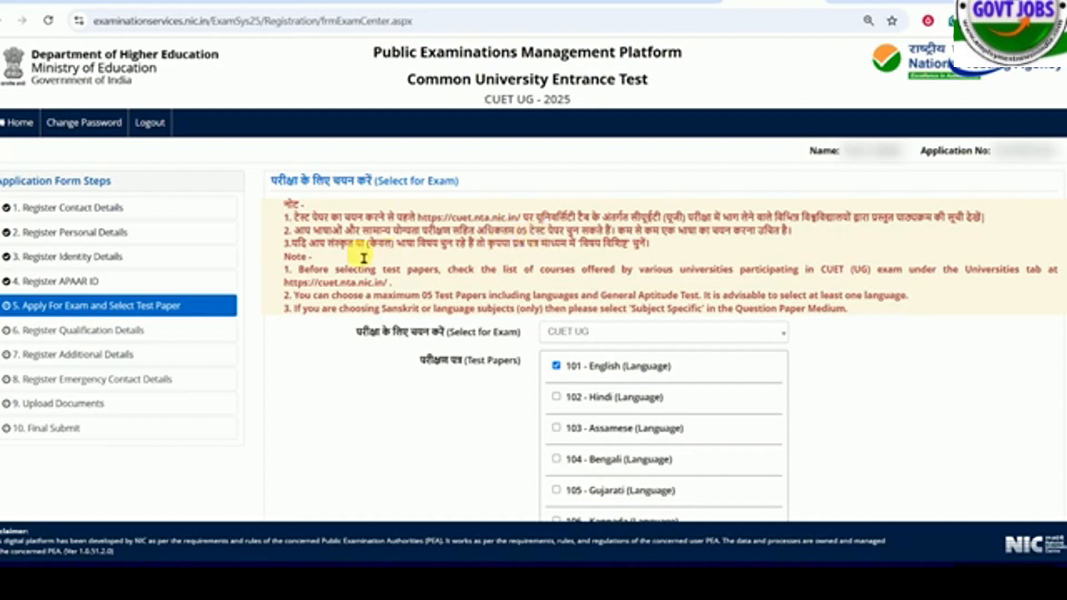
left_click_drag(351, 255, 608, 253)
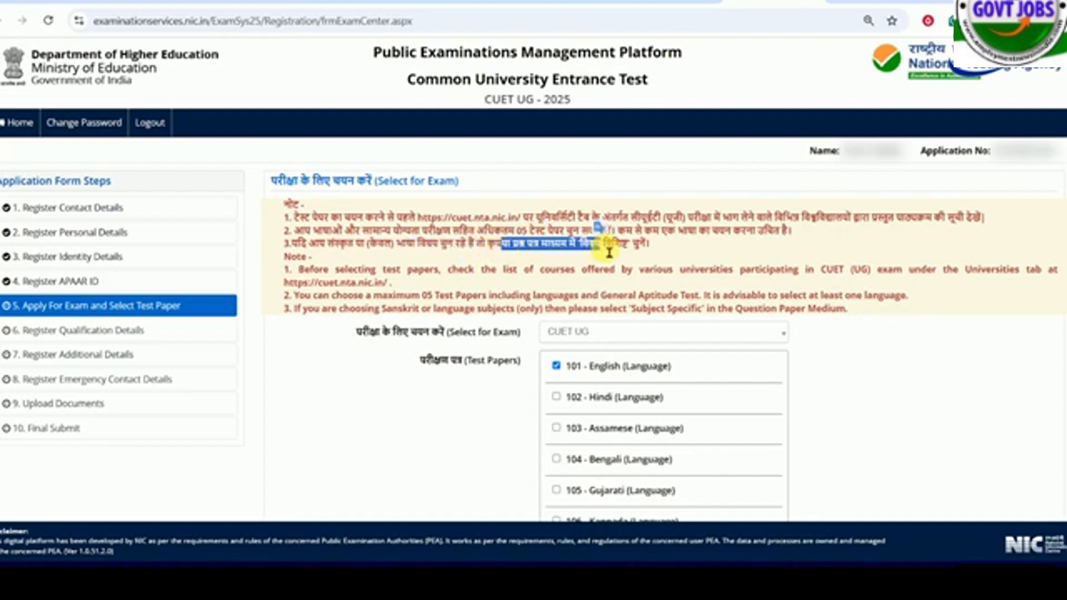
left_click(609, 254)
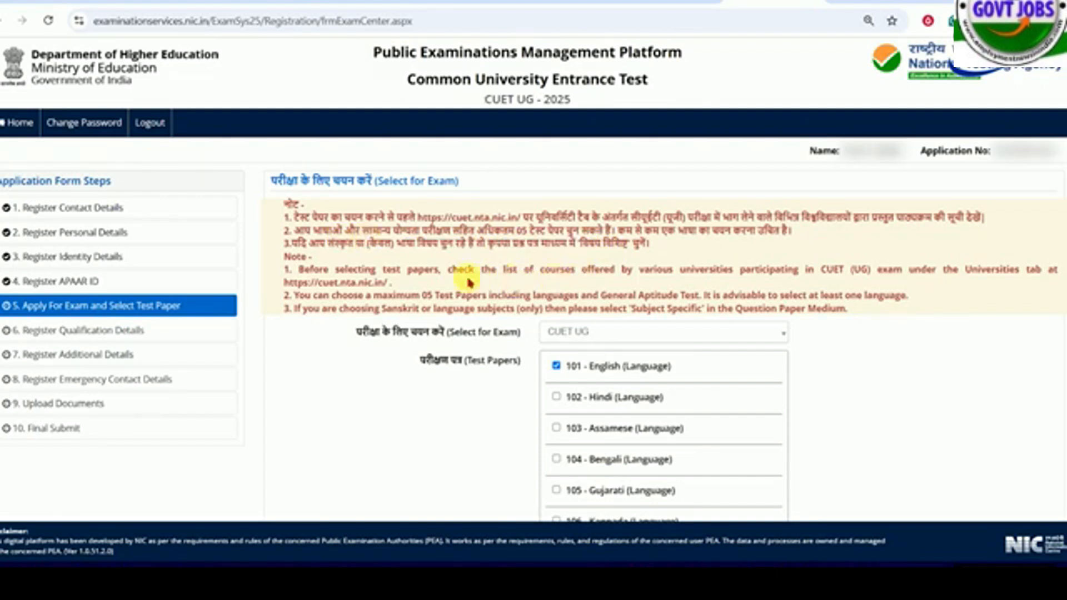
scroll(477, 262, "down", 9)
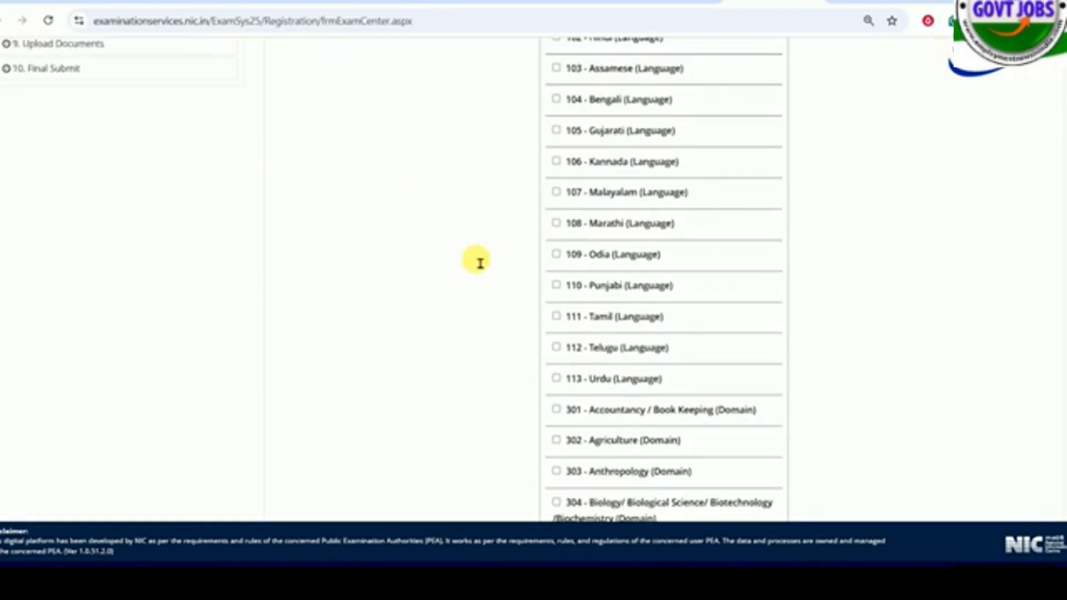
scroll(478, 264, "down", 8)
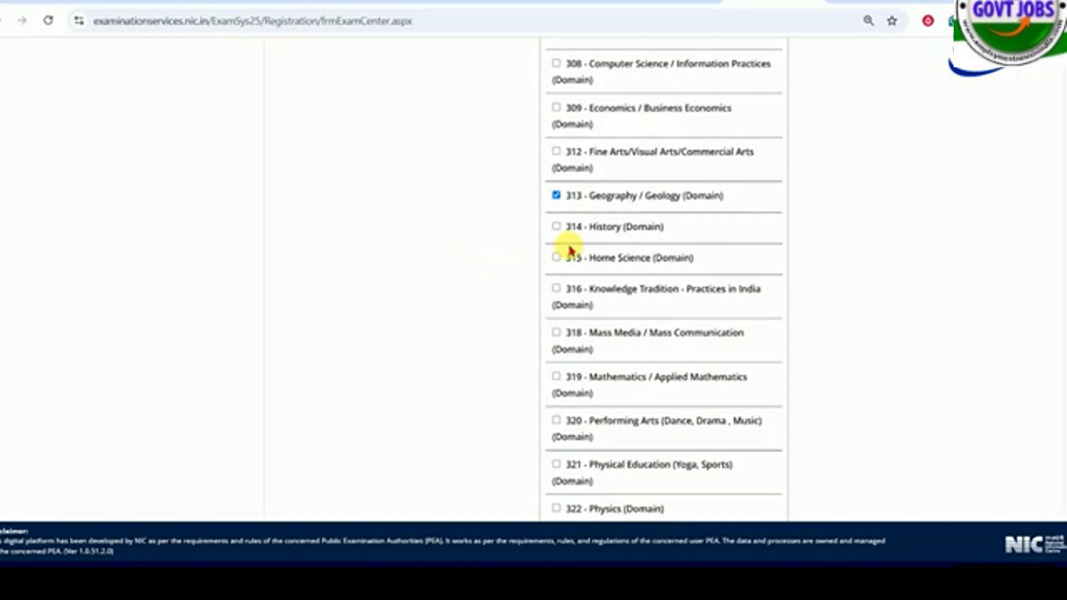
- Set the question paper medium for domain subjects to Hindi
scroll(570, 245, "up", 8)
scroll(572, 251, "up", 6)
scroll(564, 243, "down", 20)
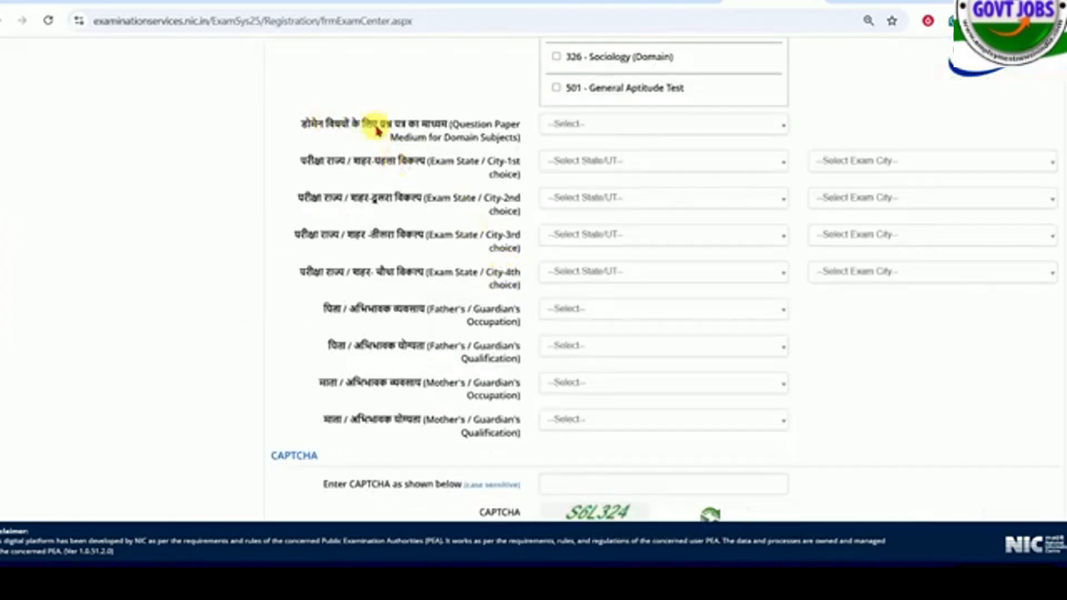
left_click(597, 126)
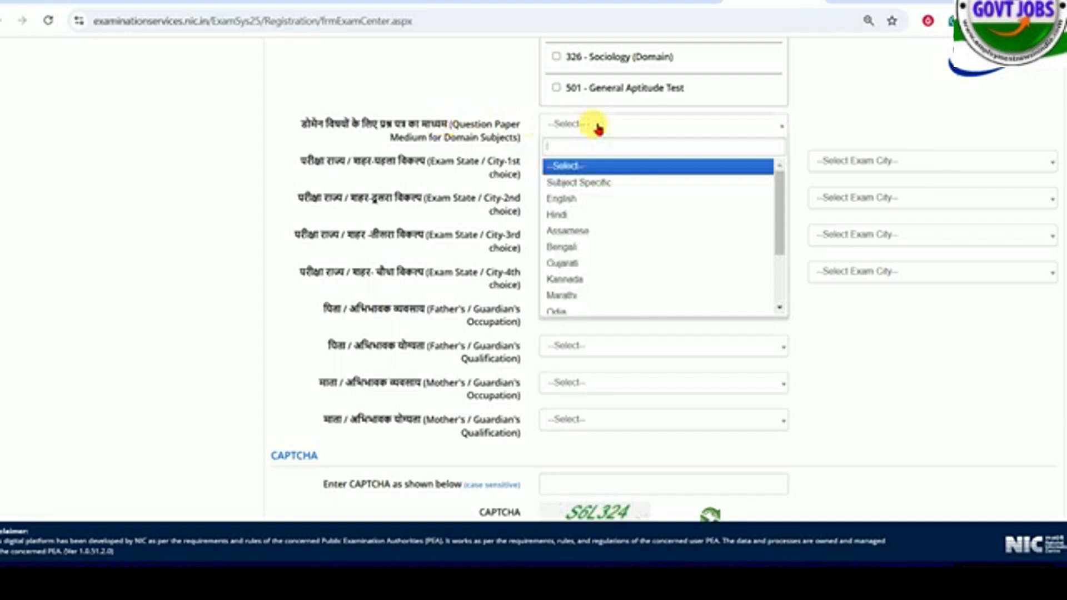
left_click(582, 215)
- Set the first exam city choice to GAYA and the second to BHAGALPUR, both in BIHAR
left_click_drag(335, 159, 451, 164)
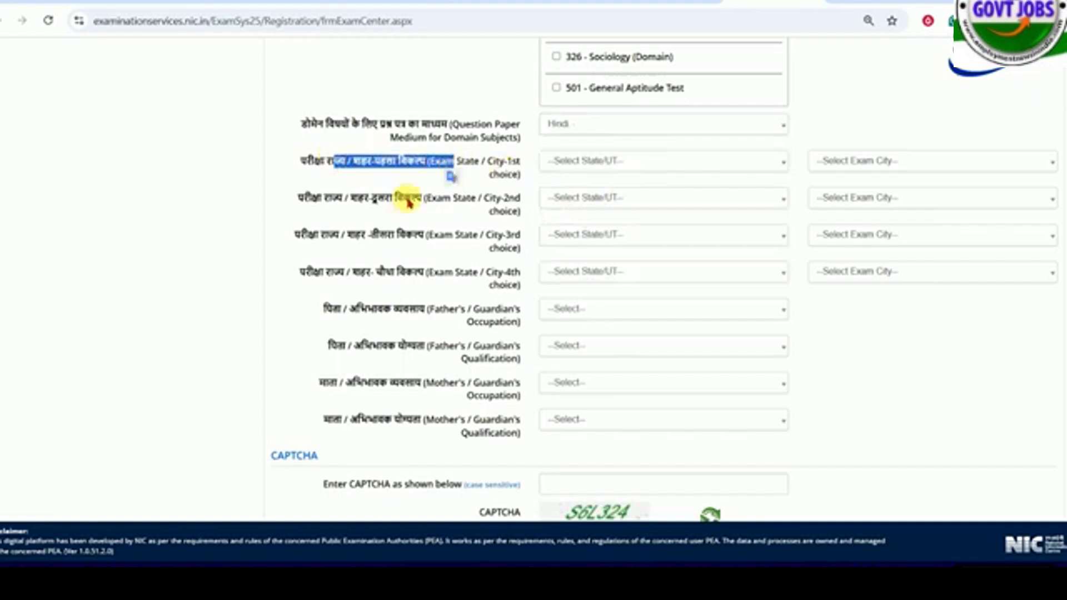
left_click(619, 162)
left_click(619, 216)
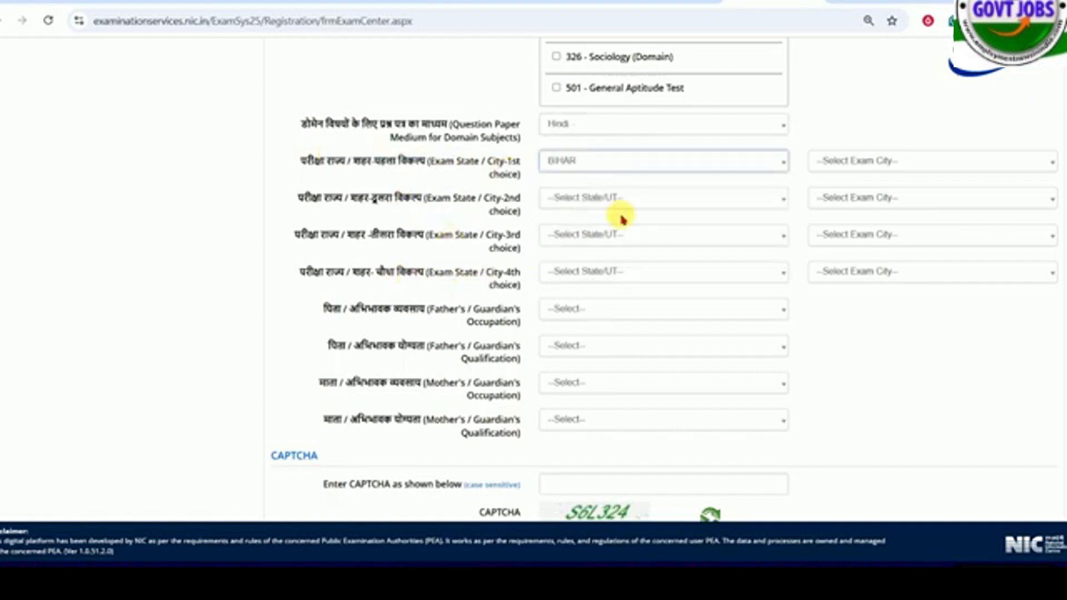
left_click(601, 198)
left_click(600, 252)
left_click(891, 164)
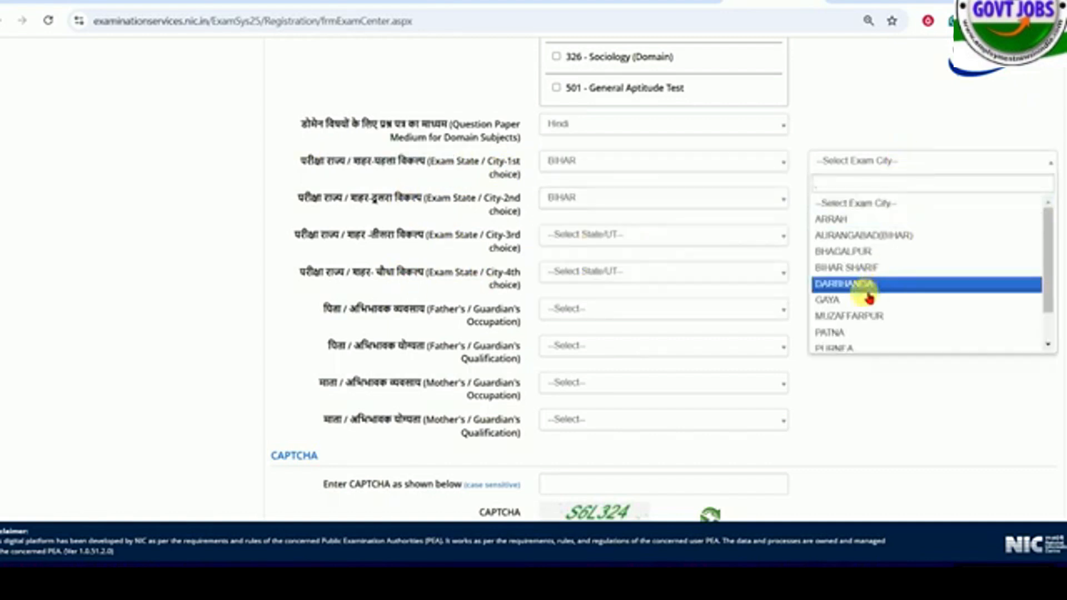
left_click(842, 300)
left_click(862, 204)
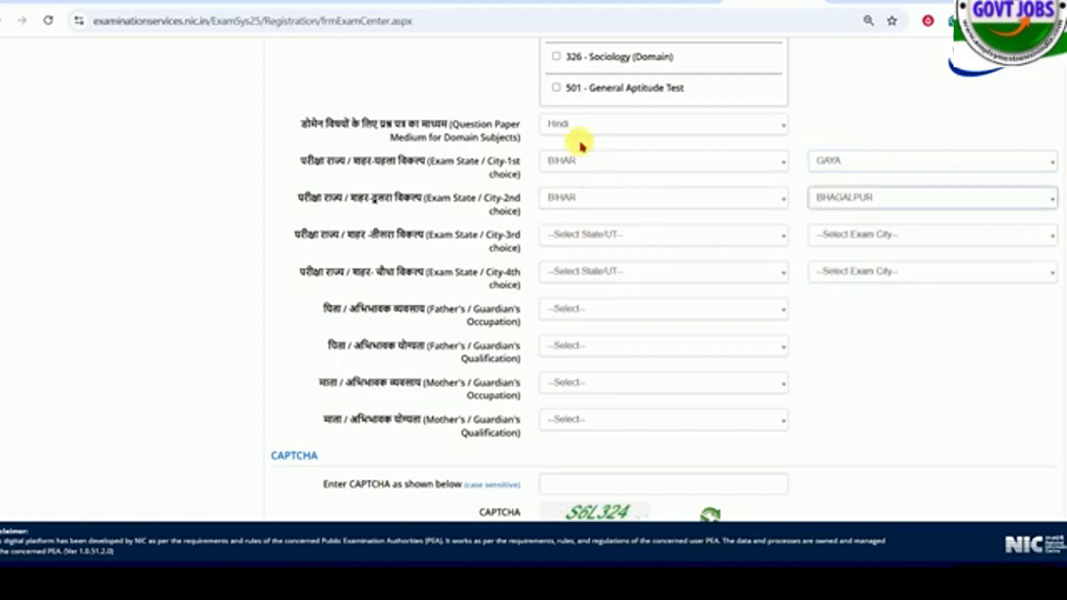
left_click(587, 162)
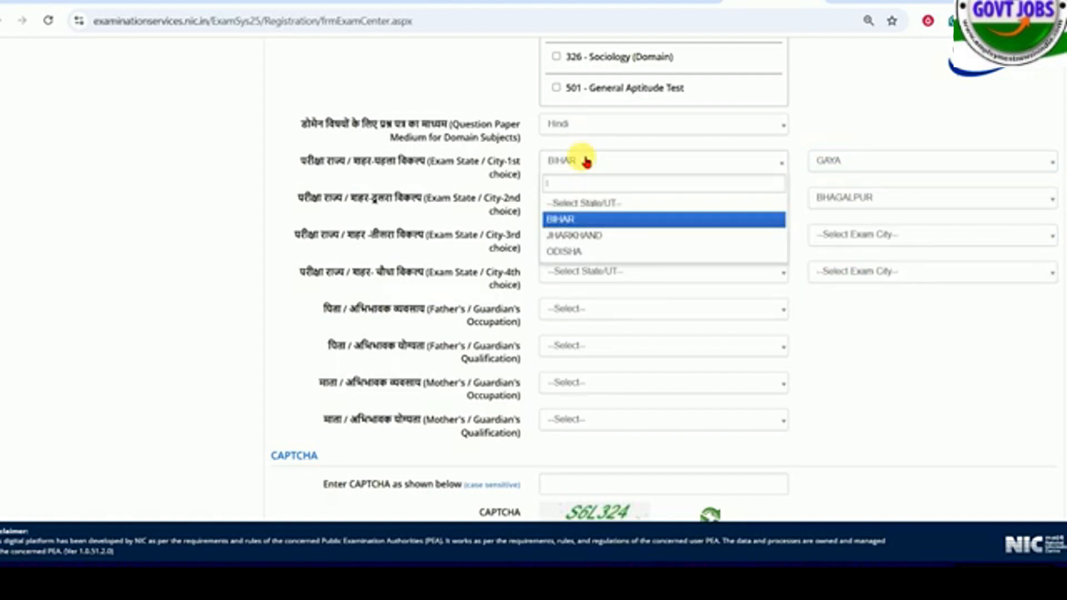
left_click(586, 162)
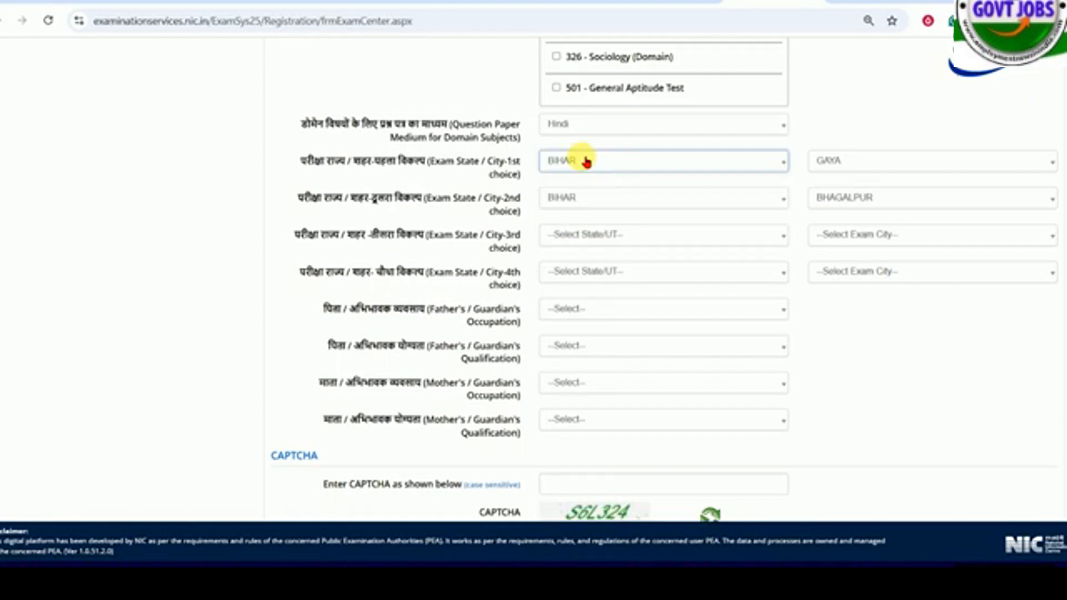
- Set the third exam city choice to BIHAR SHARIF and the fourth to MUZAFFARPUR, both in BIHAR
left_click(581, 235)
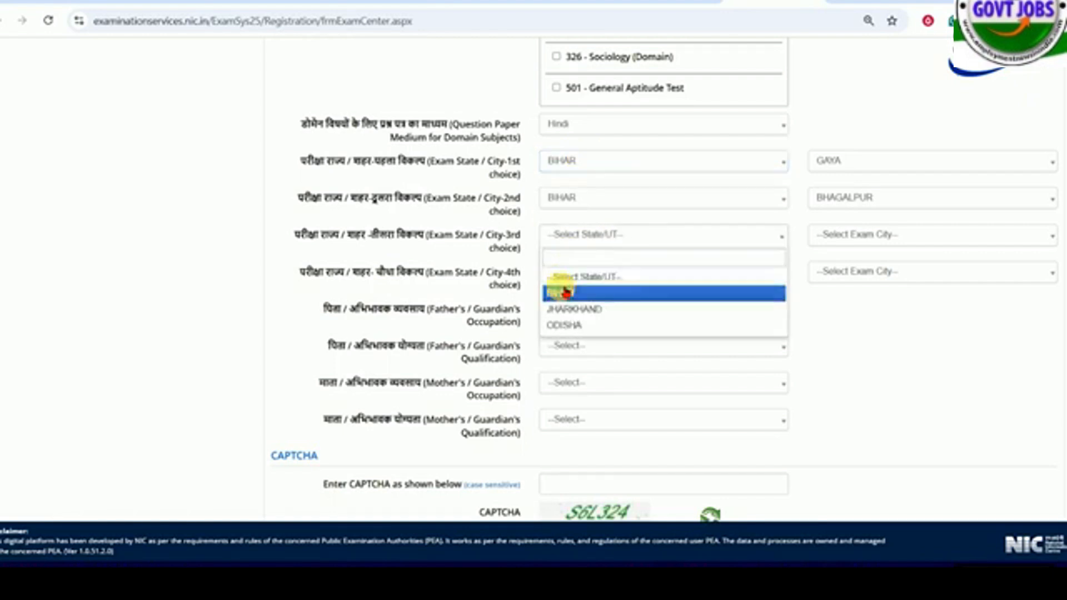
left_click(559, 291)
left_click(578, 272)
left_click(562, 330)
left_click(862, 235)
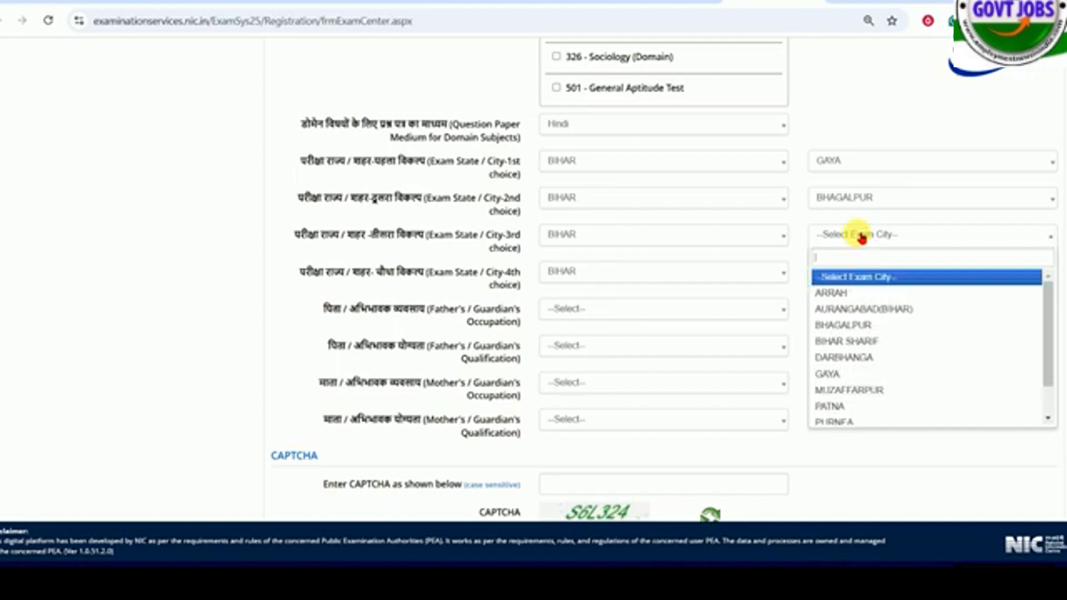
left_click(838, 341)
left_click(861, 271)
left_click(870, 394)
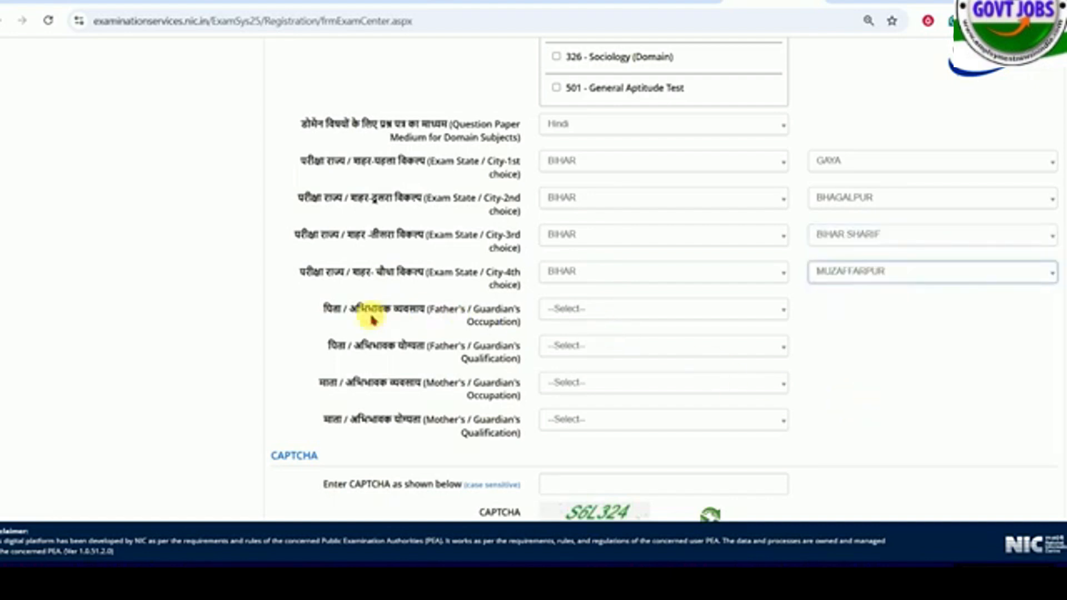
- Set the father's / guardian's occupation to AGRICULTURE and qualification to GRADUATE
left_click_drag(372, 311, 473, 311)
left_click(574, 316)
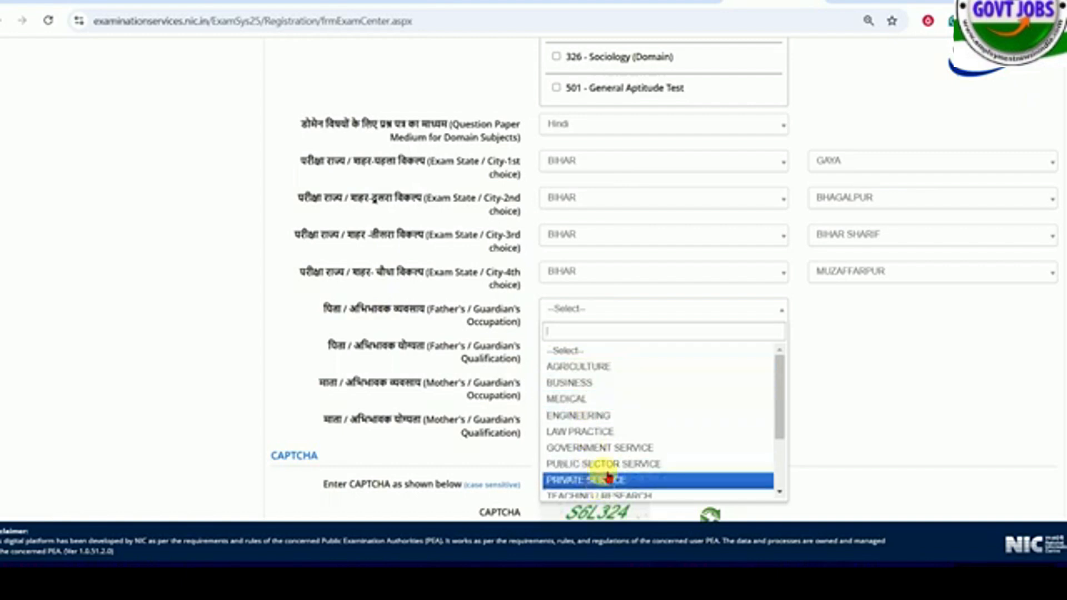
scroll(623, 461, "down", 3)
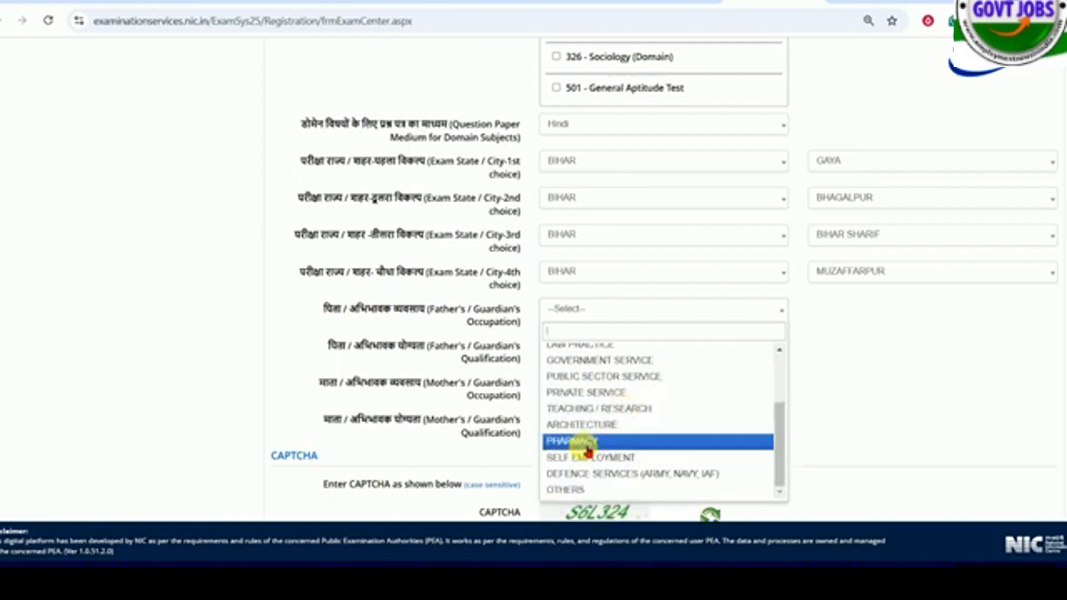
scroll(583, 434, "up", 5)
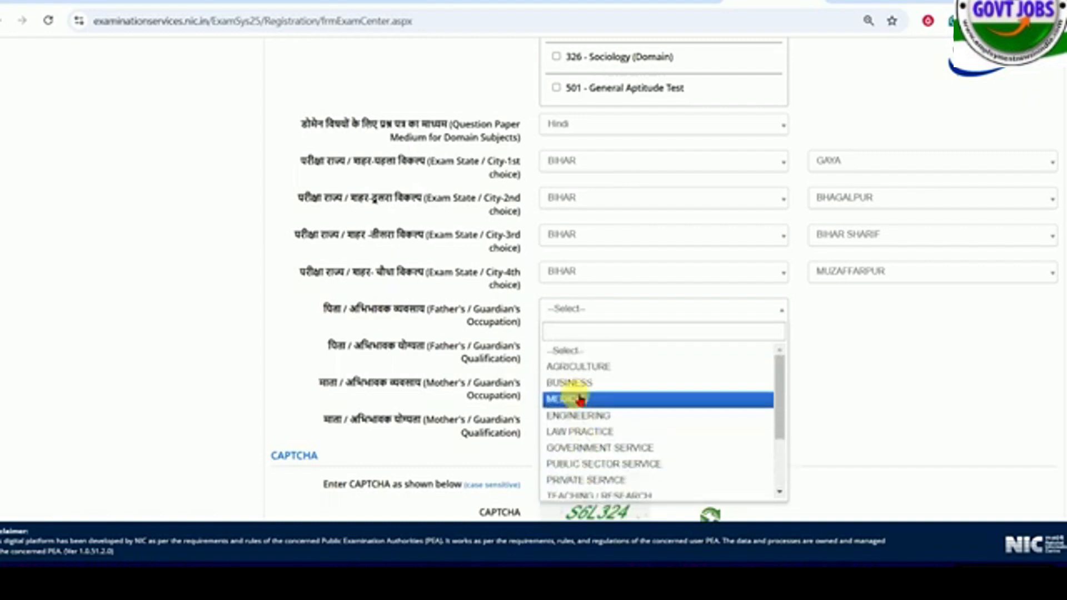
left_click(578, 369)
scroll(556, 333, "down", 2)
left_click_drag(416, 275, 512, 288)
left_click(586, 283)
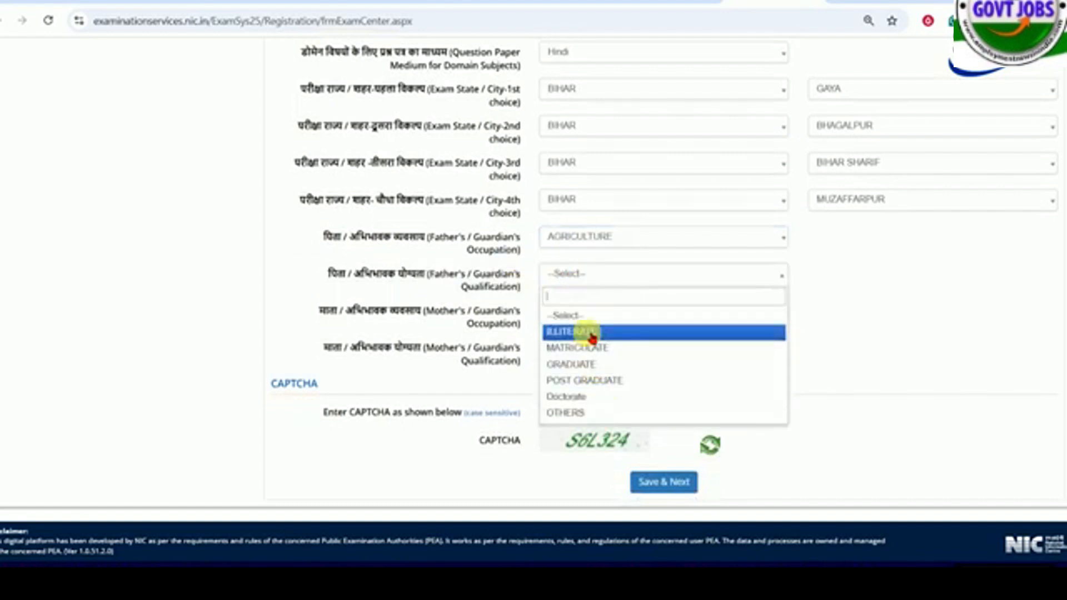
left_click_drag(442, 274, 552, 278)
left_click(553, 278)
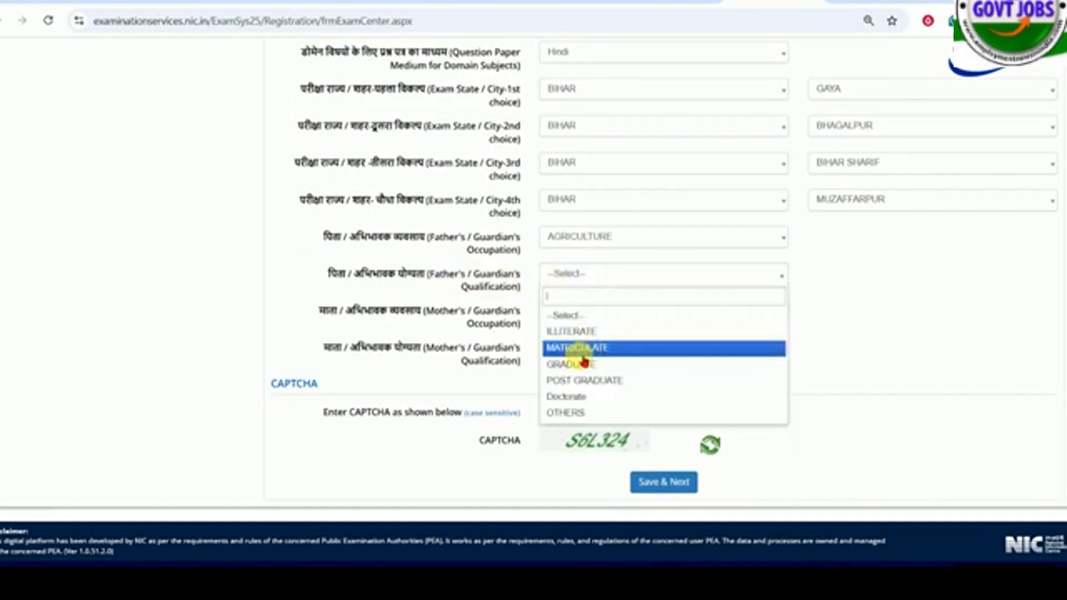
left_click(573, 364)
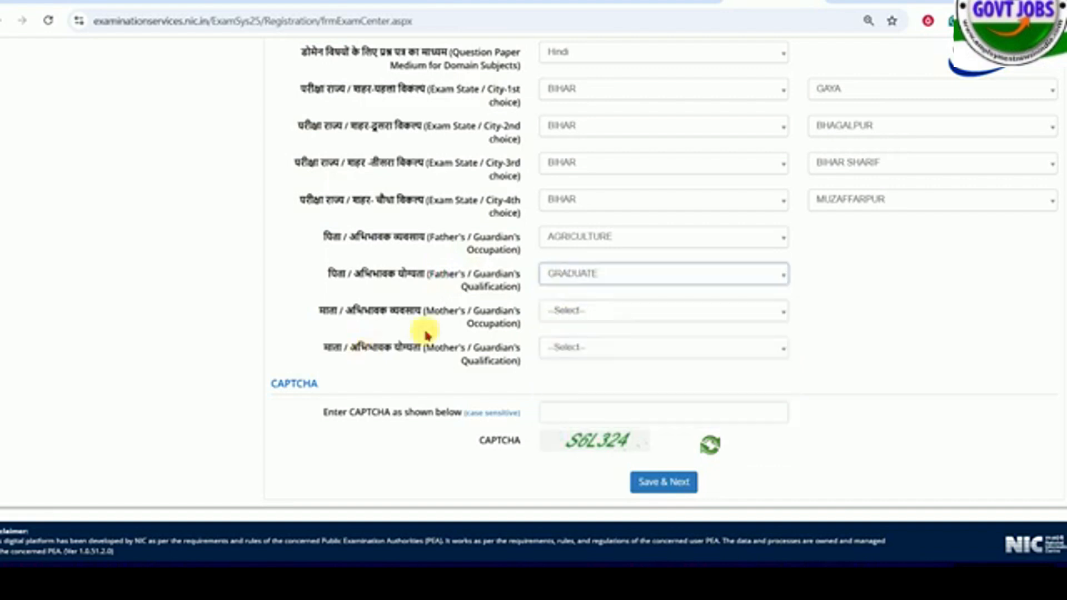
- Set the mother's / guardian's occupation to AGRICULTURE and qualification to MATRICULATE
left_click(573, 310)
scroll(615, 461, "down", 2)
scroll(595, 412, "up", 2)
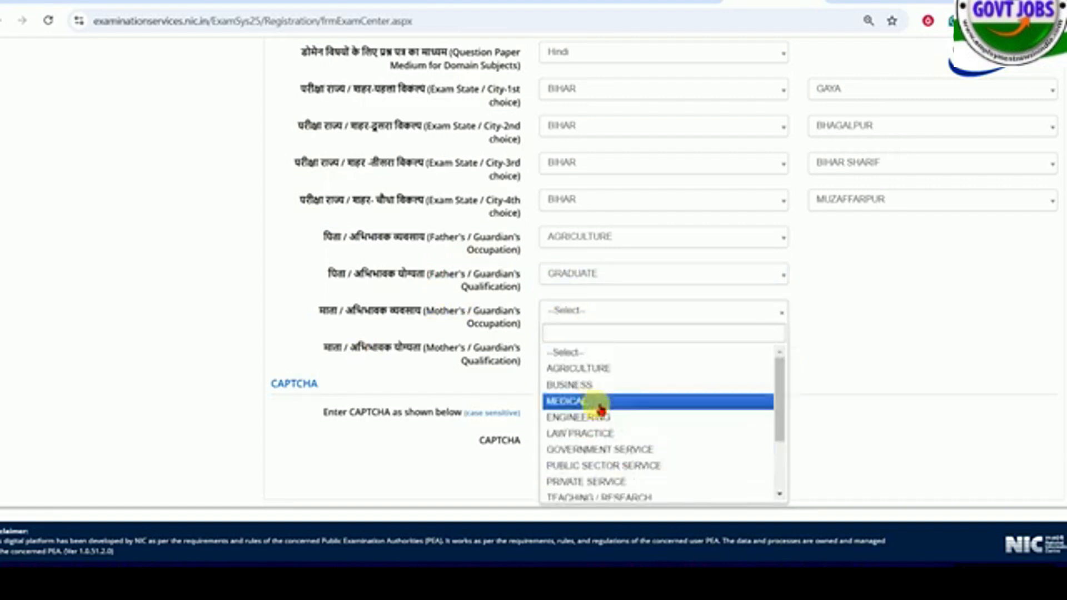
left_click(582, 368)
left_click(581, 356)
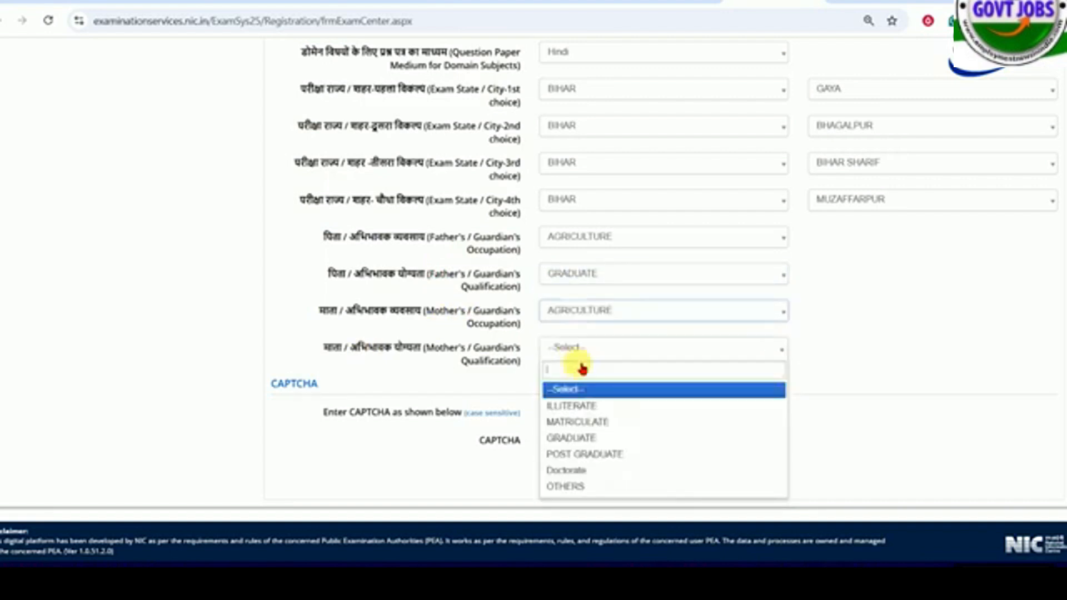
left_click(581, 422)
- Fill in the CAPTCHA and save the exam and test paper page to continue to the Educational Details
scroll(474, 235, "down", 1)
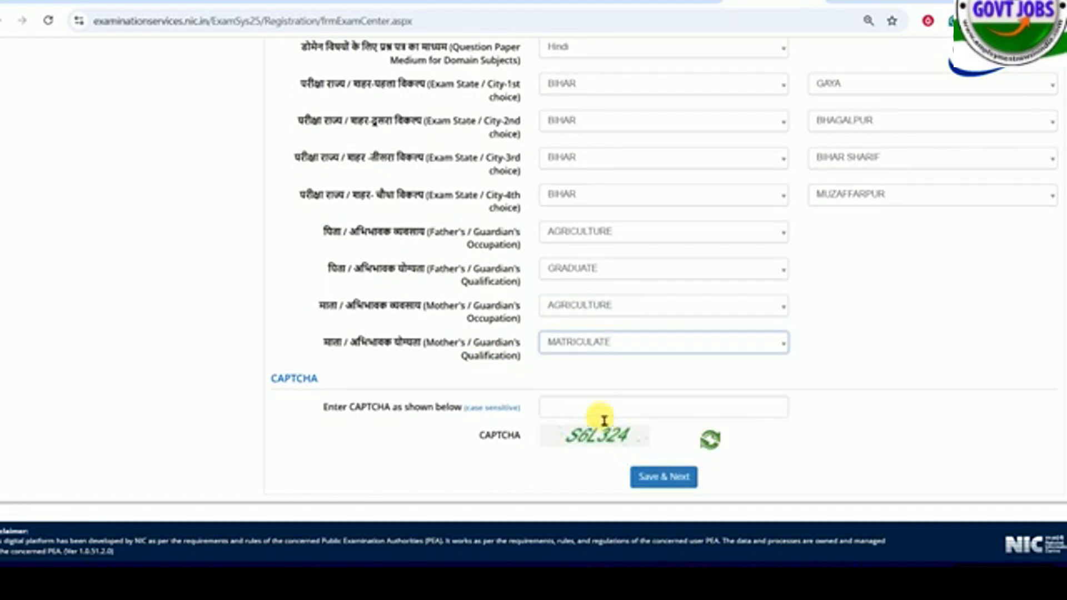
left_click(597, 411)
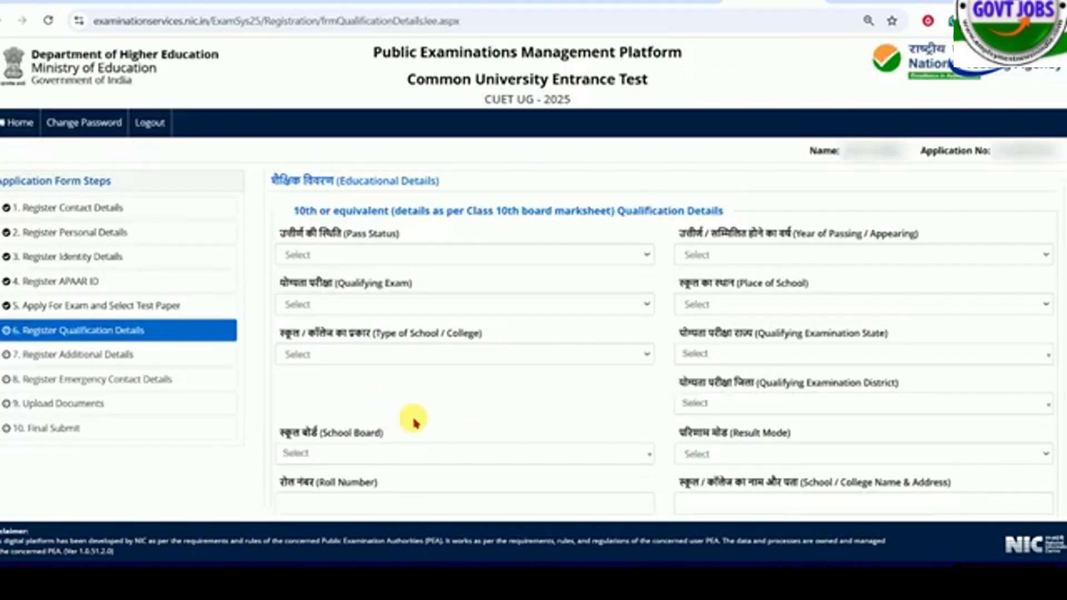
left_click_drag(312, 181, 405, 183)
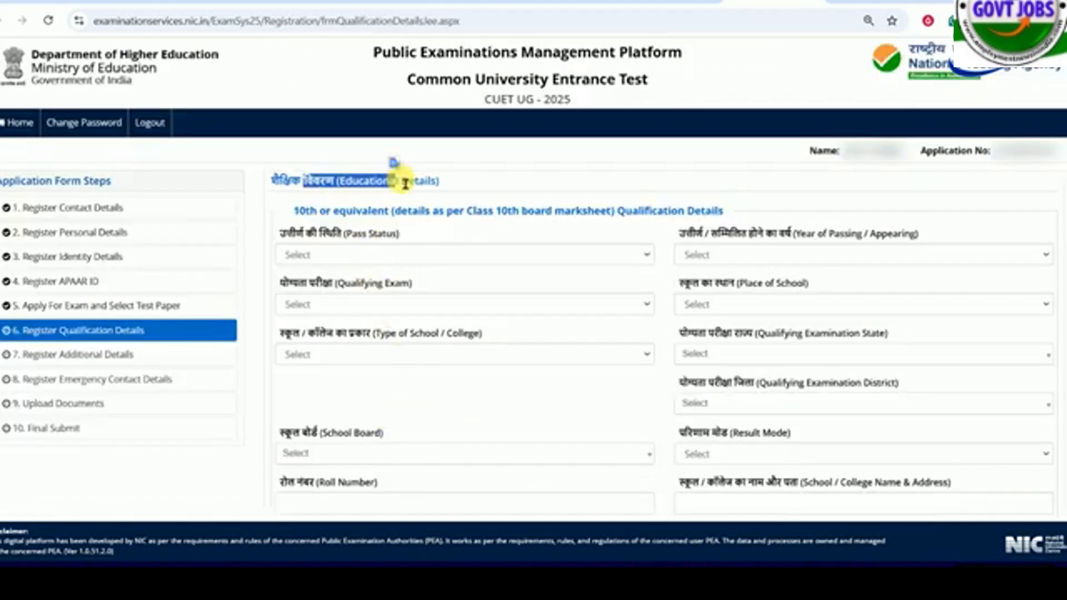
left_click(489, 217)
- Set the Class 10th pass status to Passed and the year of passing to 2019
scroll(499, 221, "down", 2)
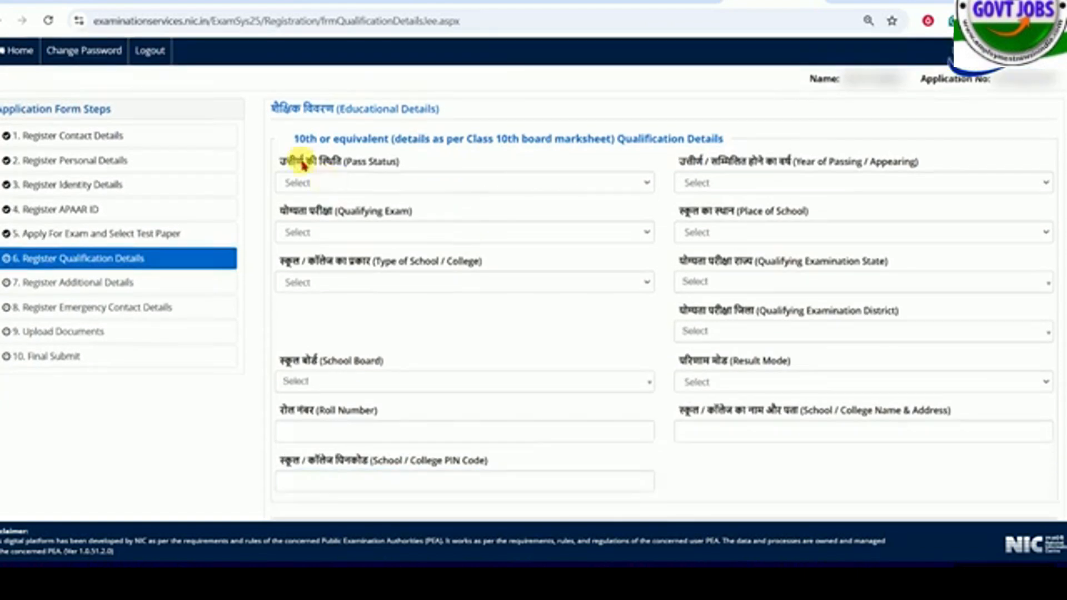
left_click_drag(303, 162, 385, 162)
left_click(382, 189)
left_click(328, 217)
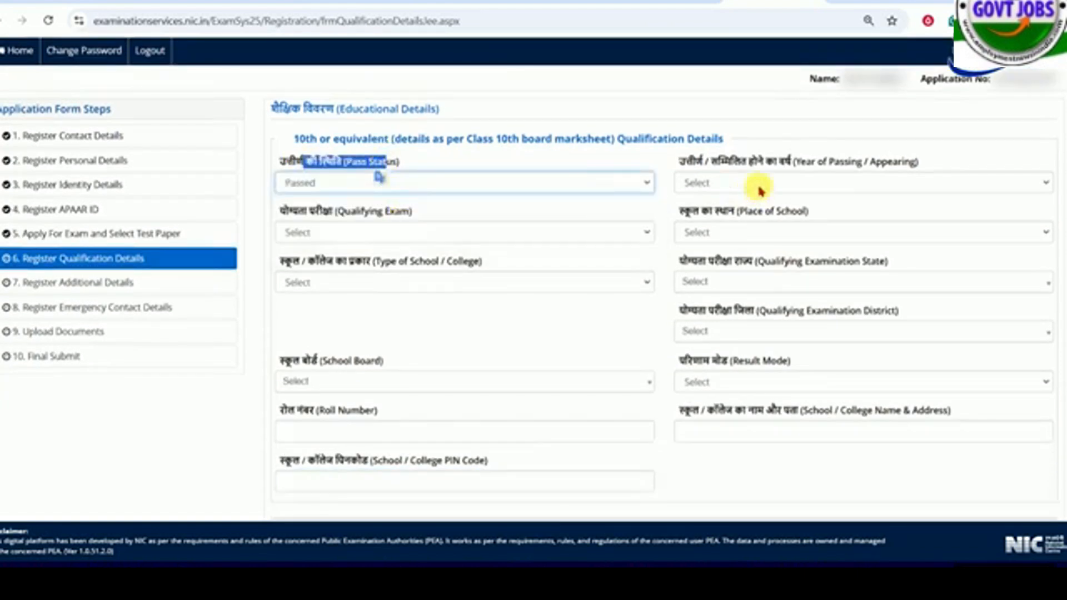
left_click(717, 186)
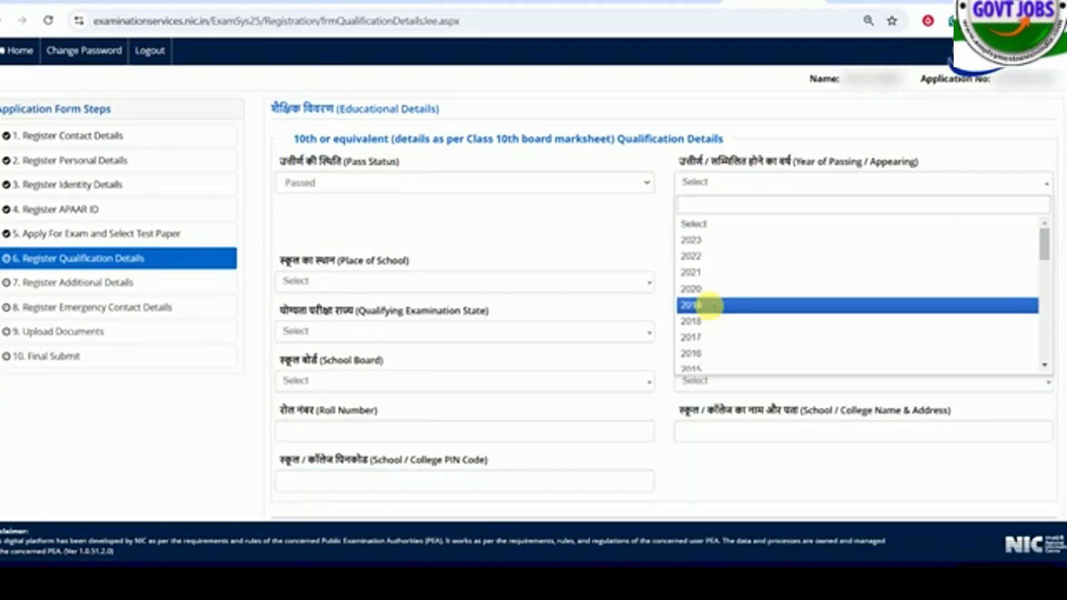
left_click(706, 305)
- Set the Class 10th place of school to Rural and the type of school to Government School
left_click(349, 286)
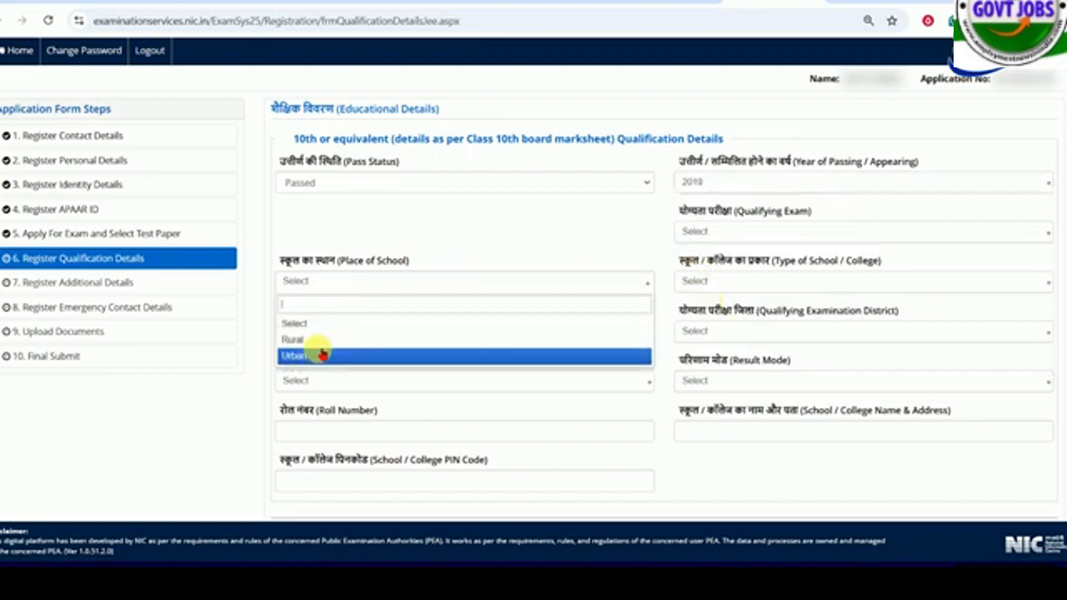
left_click(323, 340)
left_click(724, 283)
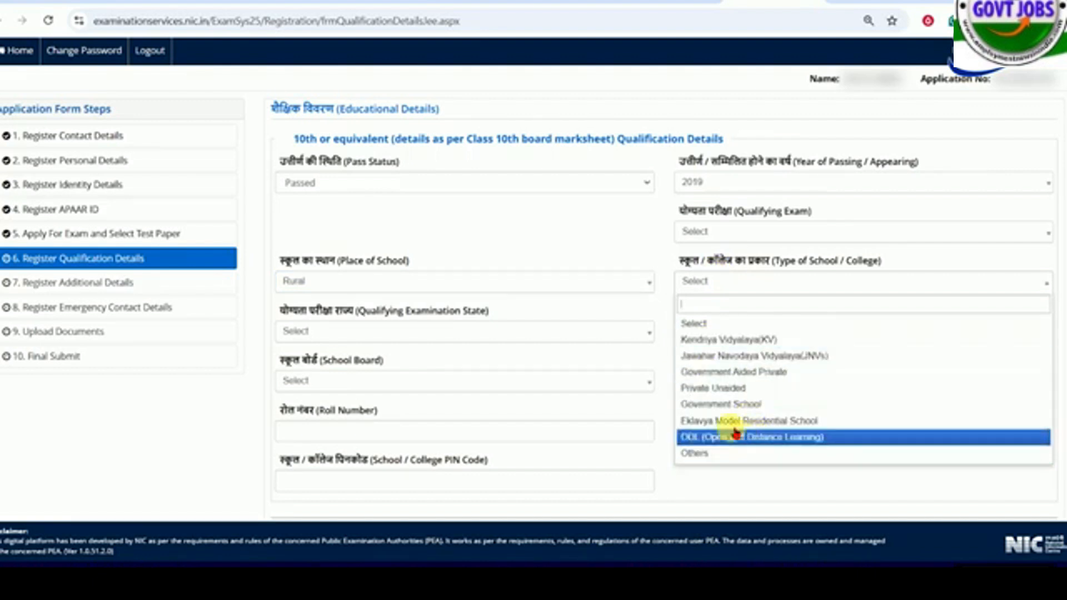
left_click(722, 404)
- Set the Class 10th qualifying examination state to BIHAR, district to BEGUSARAI and school board to BIHAR SCHOOL EXAMINATION BOARD
left_click(355, 332)
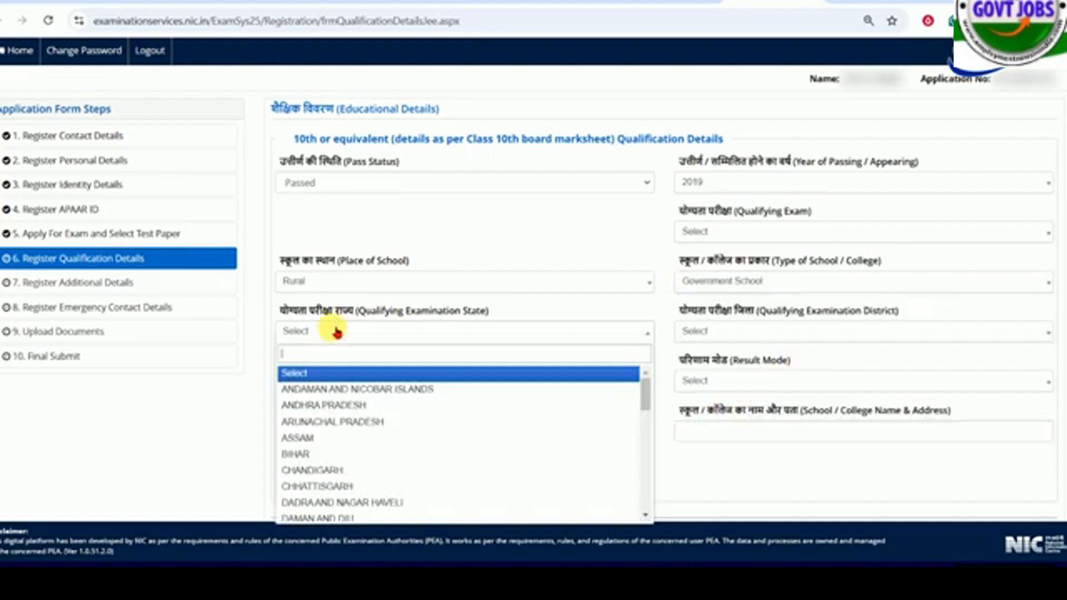
left_click(317, 452)
left_click(722, 334)
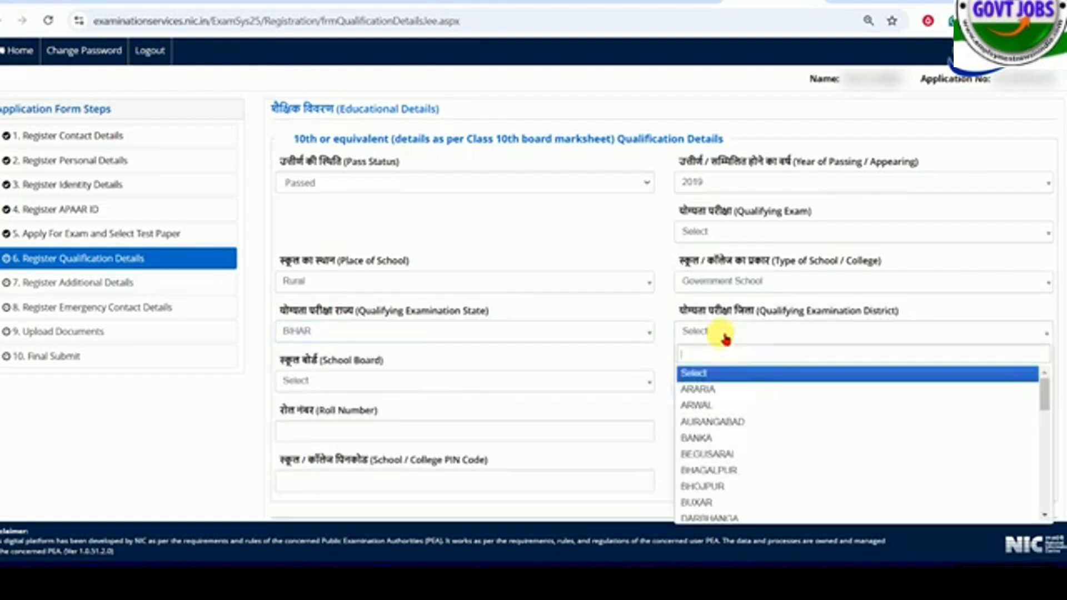
left_click(716, 454)
left_click(375, 382)
left_click(361, 469)
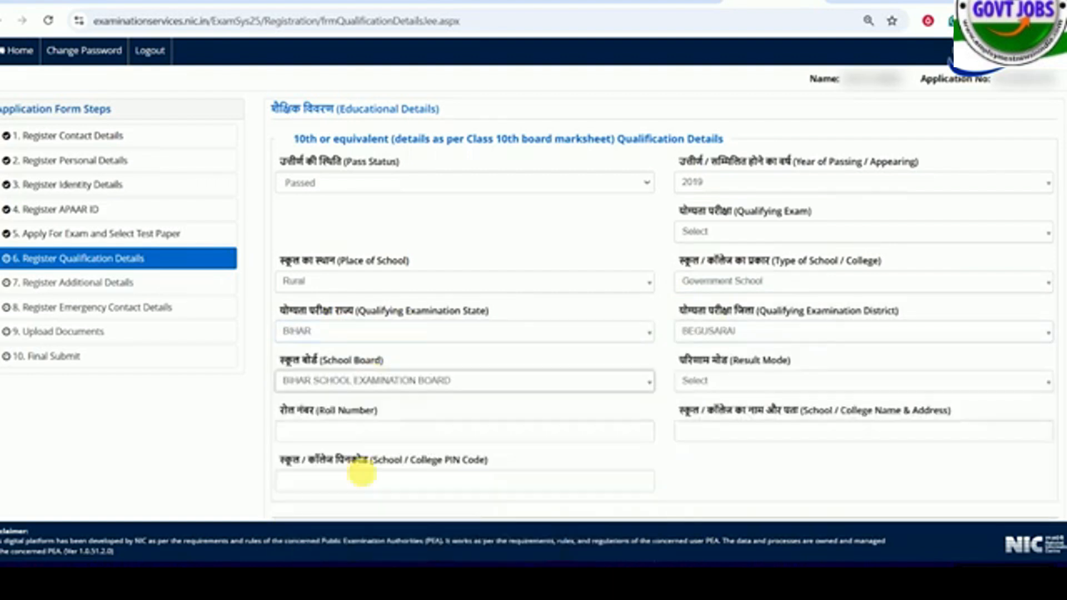
- Set the Class 10th result mode to Percentage
scroll(757, 286, "down", 3)
left_click(722, 236)
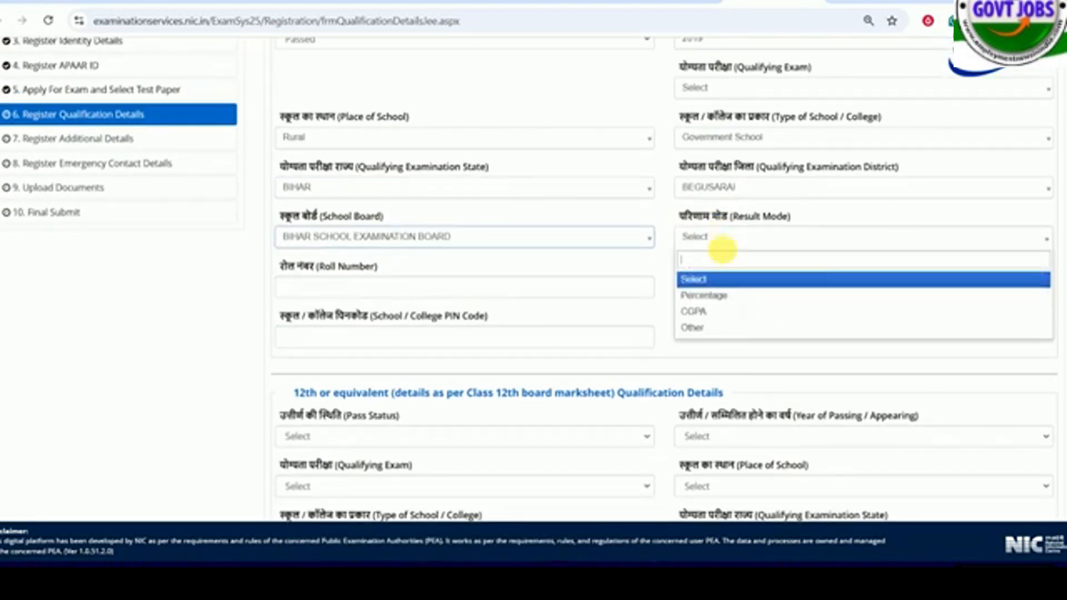
left_click(722, 295)
left_click(439, 295)
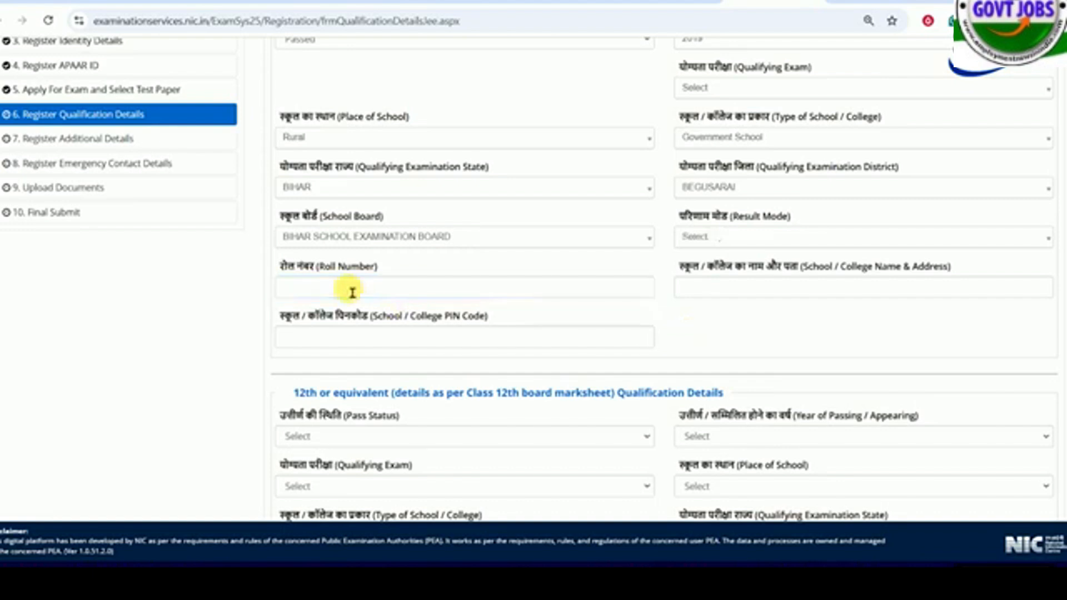
left_click(704, 238)
left_click(714, 297)
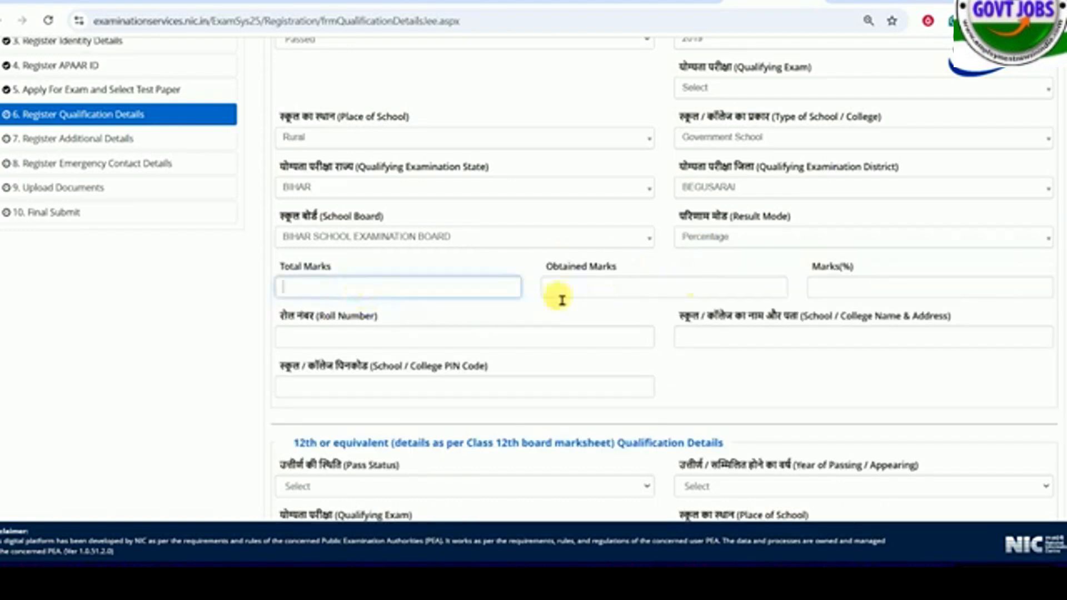
- Enter 500 as the Class 10th total marks and 320 as the obtained marks
left_click(594, 292)
left_click(335, 296)
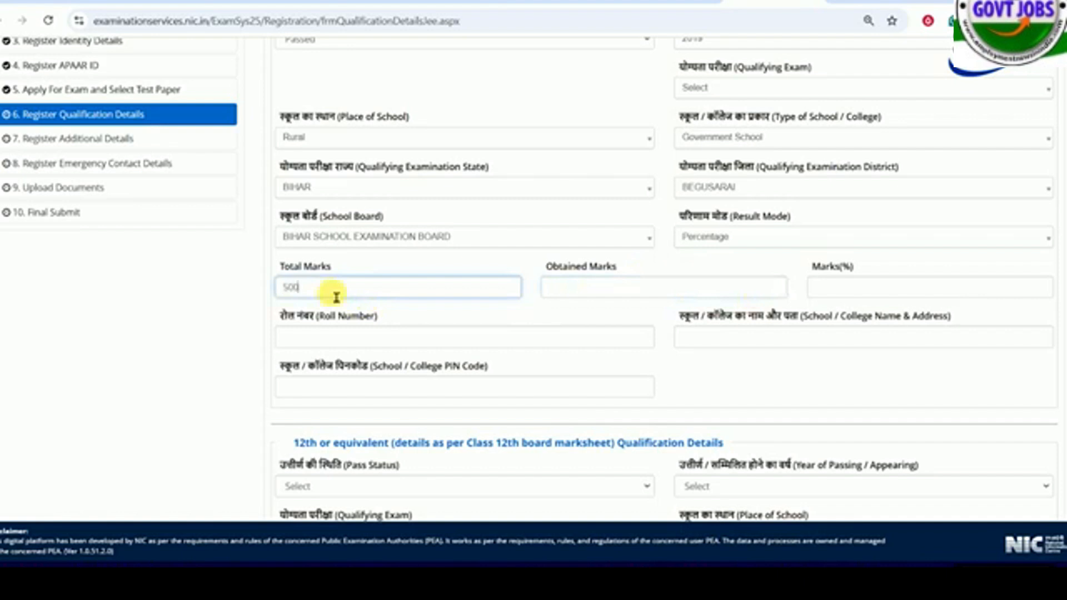
key("Tab")
type("320")
key("Tab")
- Review the Class 10th roll number, school name and address, and school PIN code fields
scroll(377, 211, "down", 3)
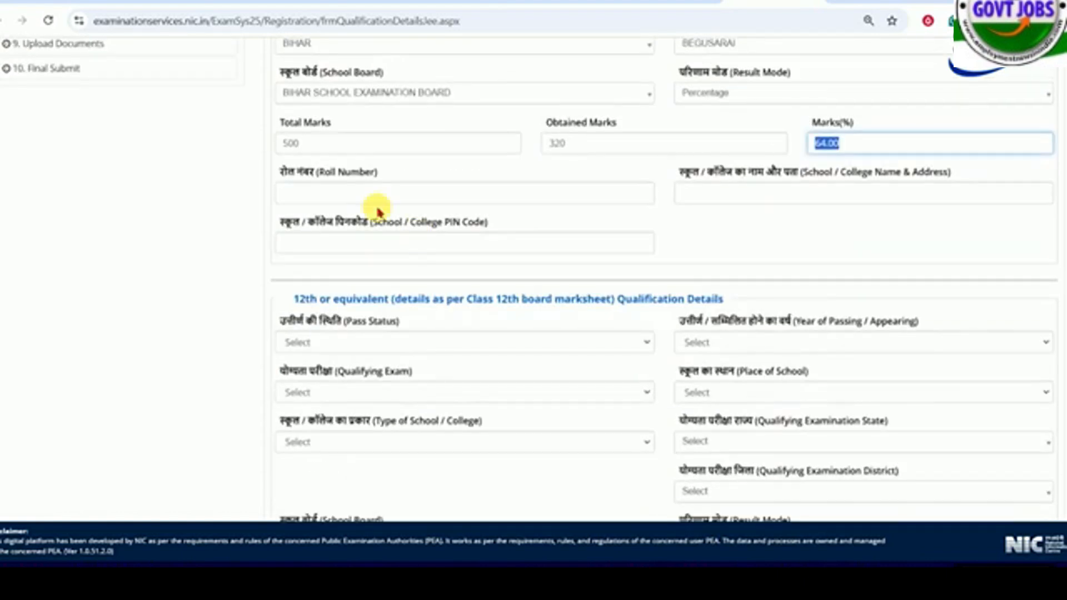
left_click(369, 199)
left_click(722, 201)
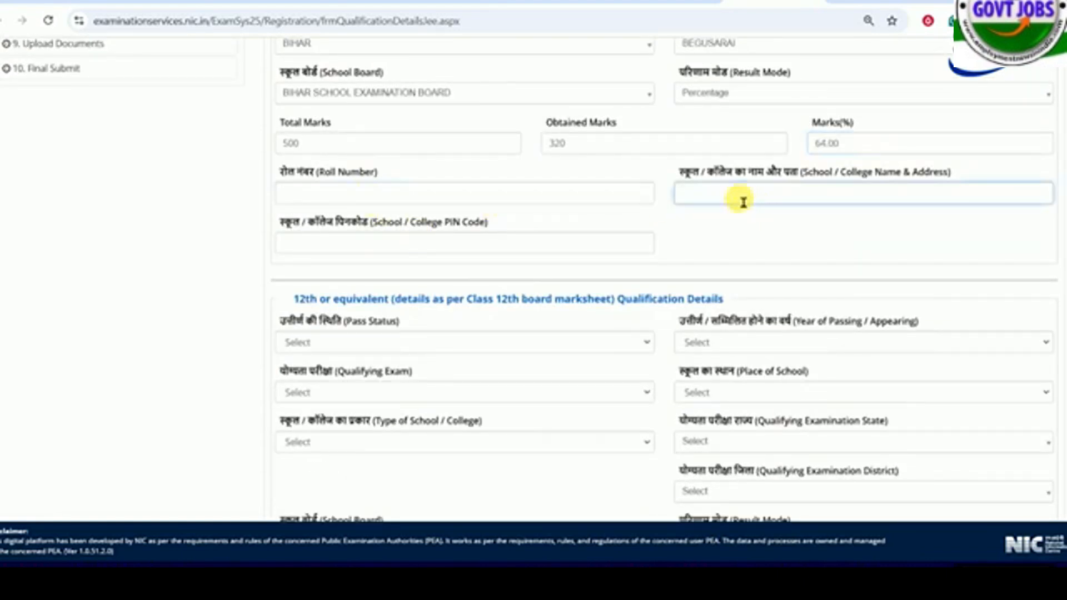
left_click(344, 253)
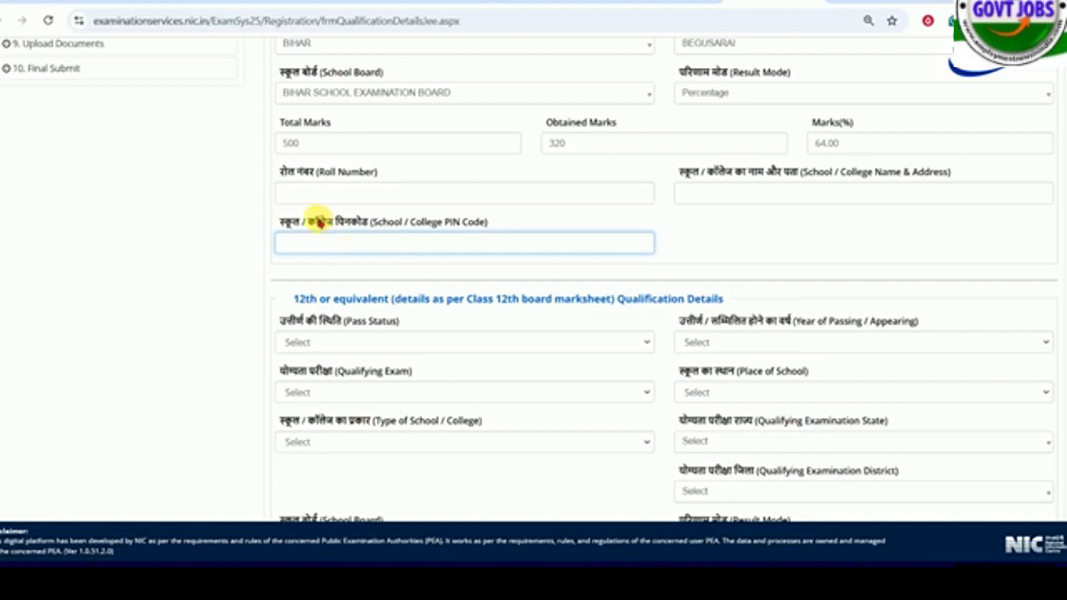
left_click_drag(316, 219, 435, 221)
left_click(420, 246)
- Set the Class 12th pass status to Passed and switch it to Appearing
scroll(422, 248, "down", 3)
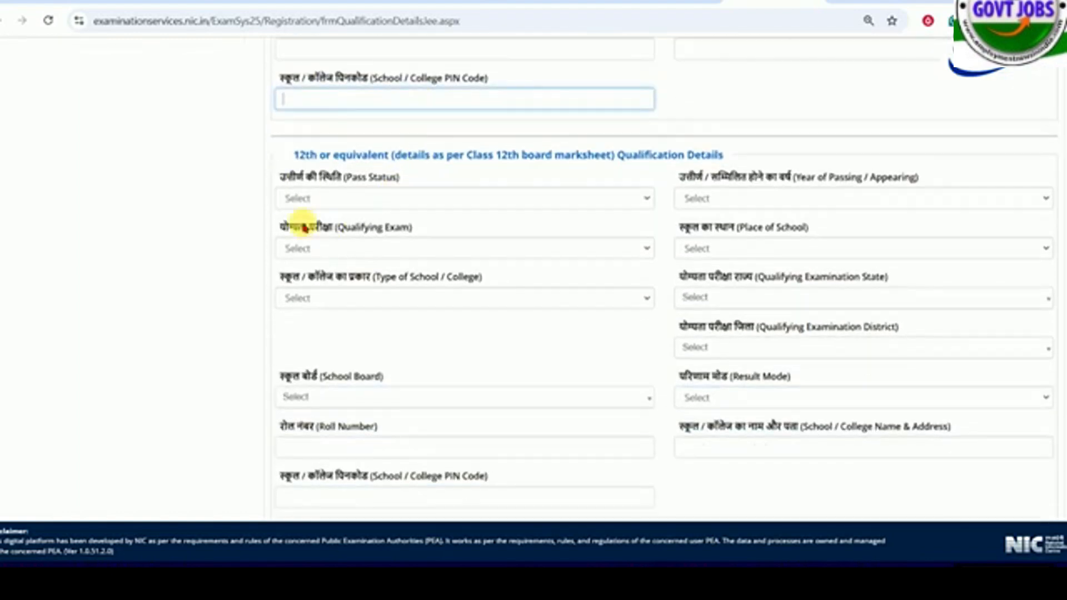
left_click_drag(299, 155, 461, 156)
left_click(390, 198)
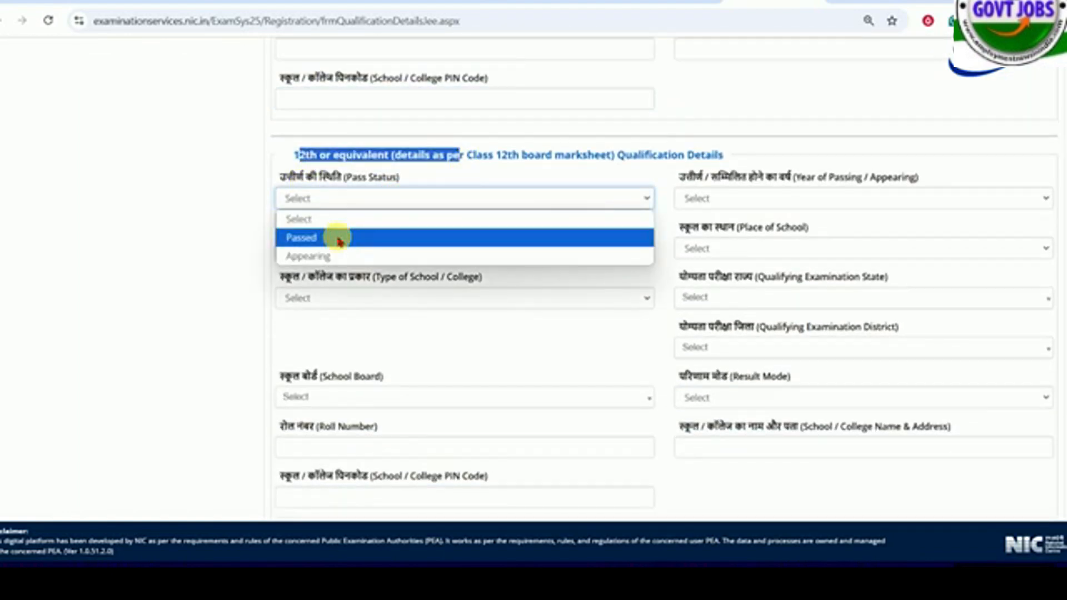
left_click(340, 238)
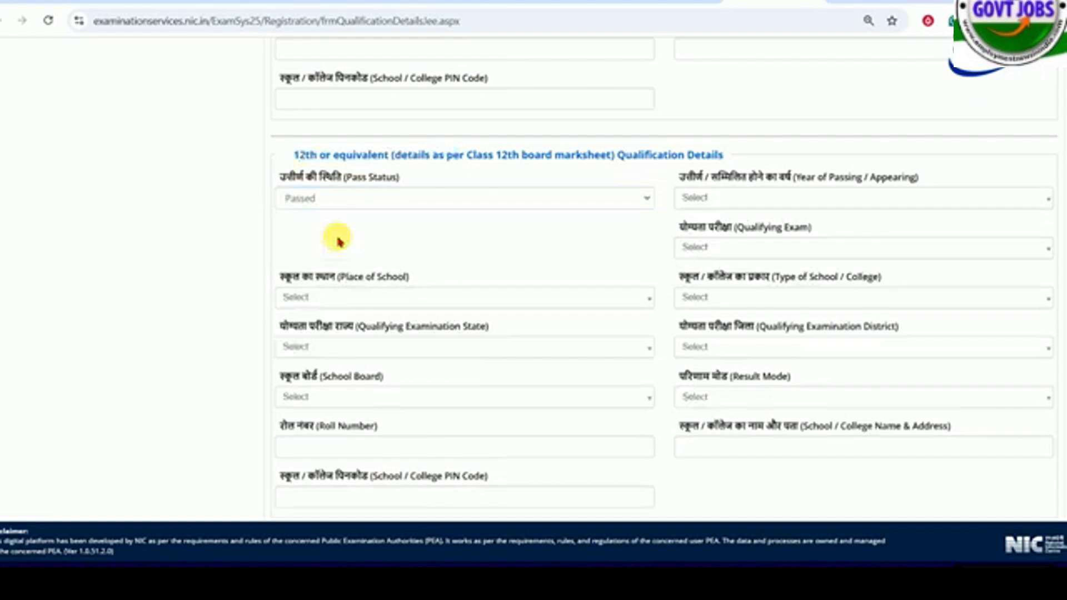
left_click(326, 199)
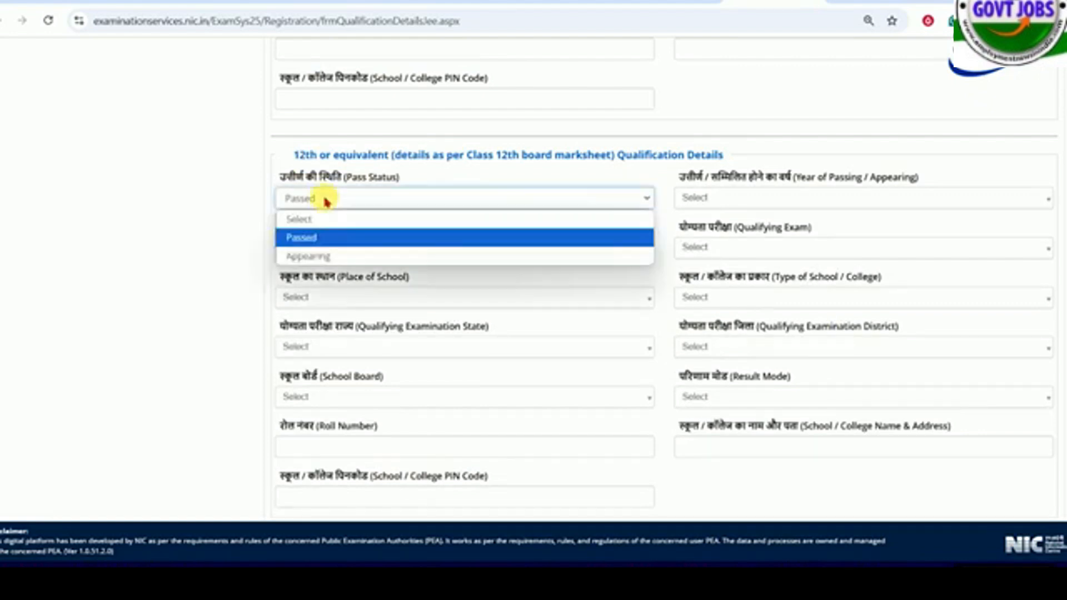
left_click(345, 254)
- Set the Class 12th year of appearing to 2025 and the qualifying exam to Class 12th or equivalent
left_click(745, 200)
left_click(723, 262)
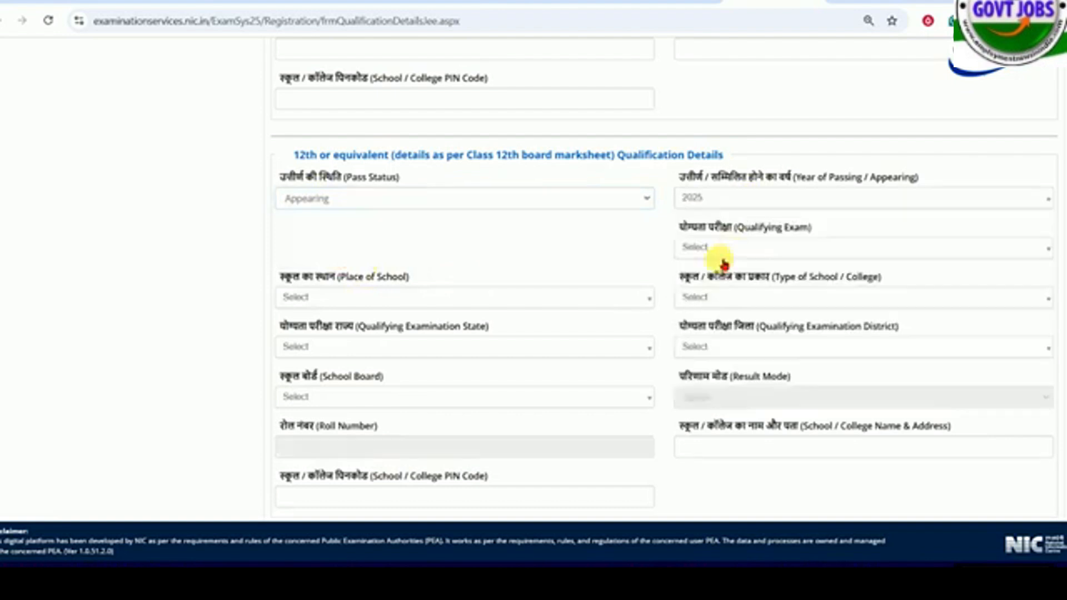
left_click(696, 197)
left_click(692, 238)
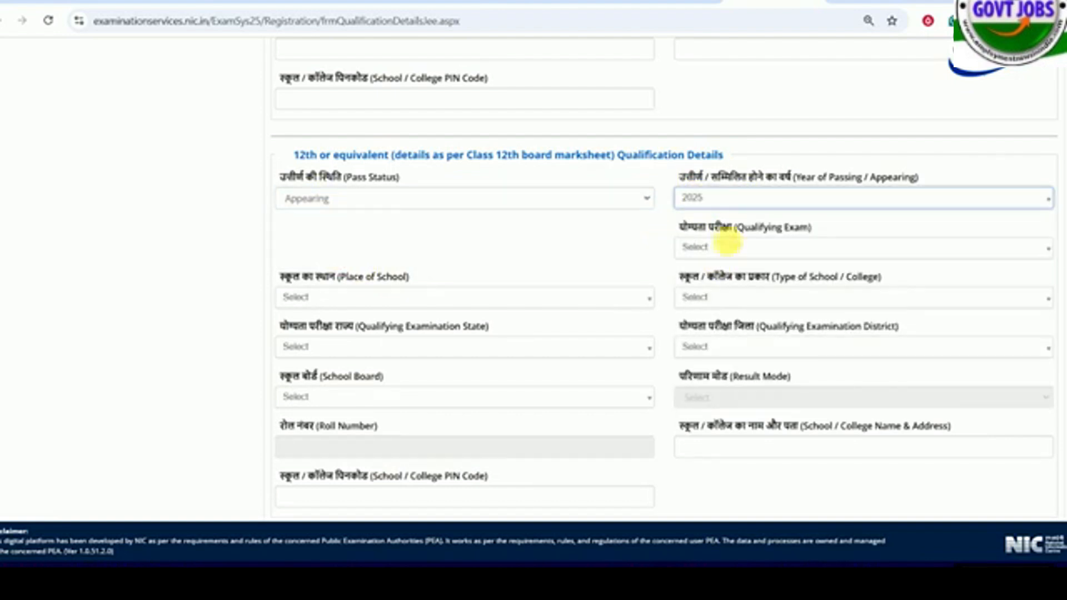
left_click(726, 248)
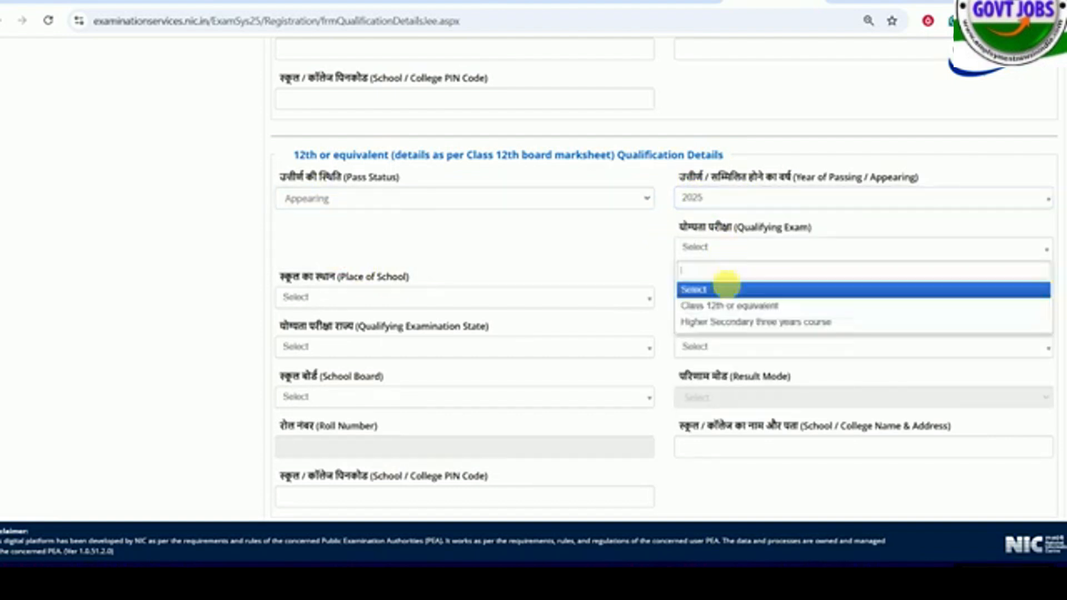
left_click(753, 307)
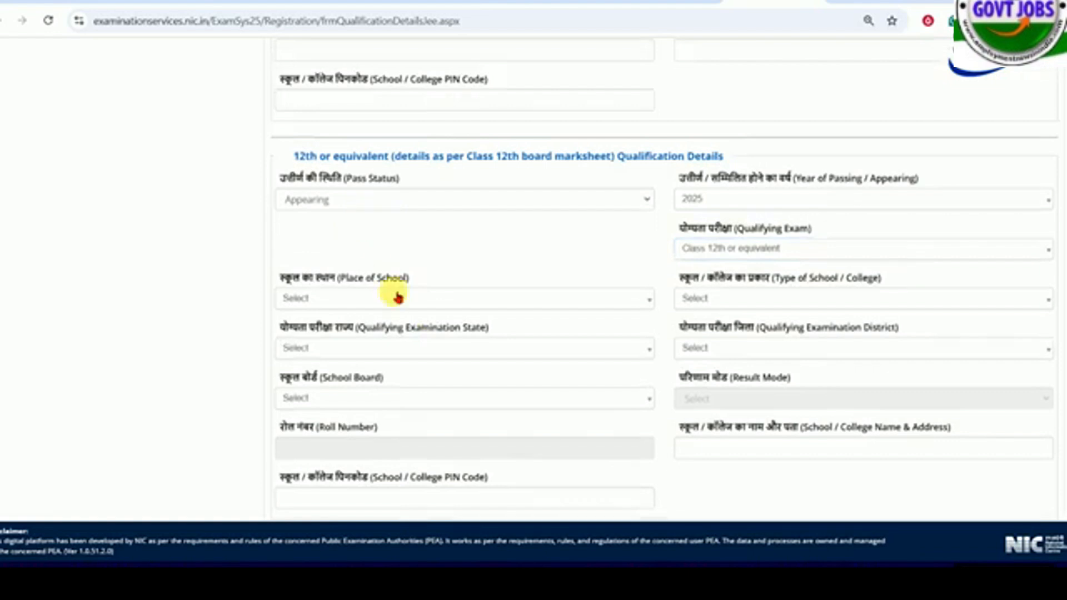
- Set the Class 12th place of school to Rural and the type of school to Government School
scroll(396, 295, "down", 3)
left_click(305, 157)
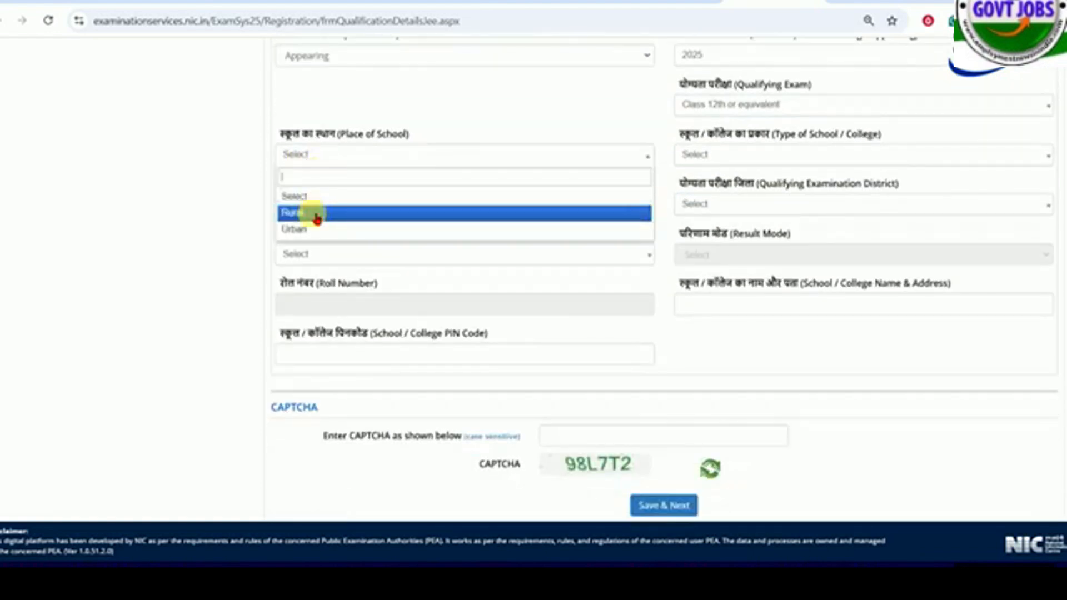
left_click(317, 215)
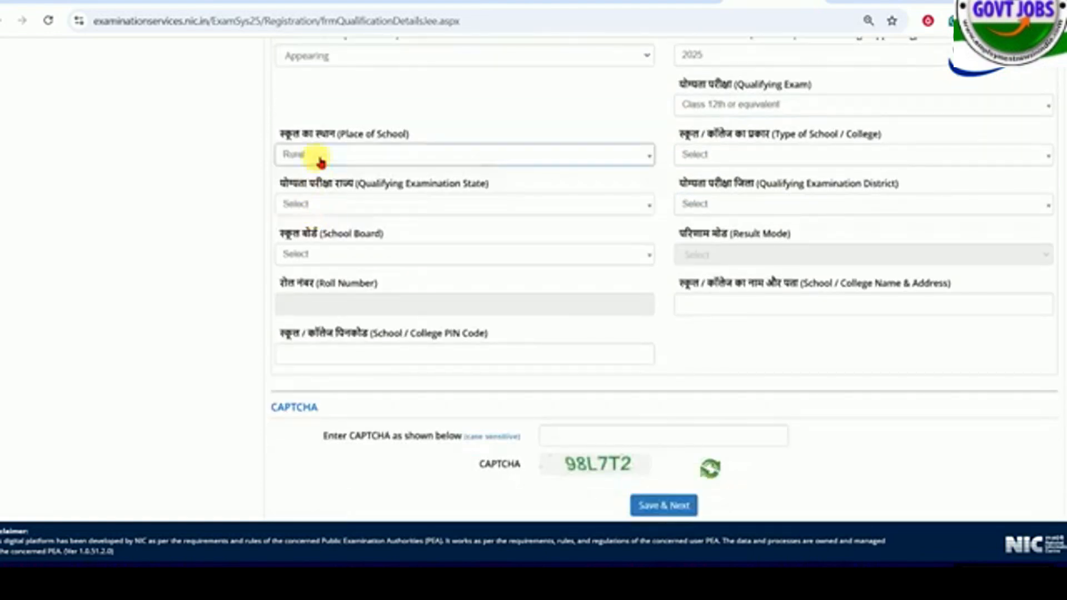
left_click(757, 153)
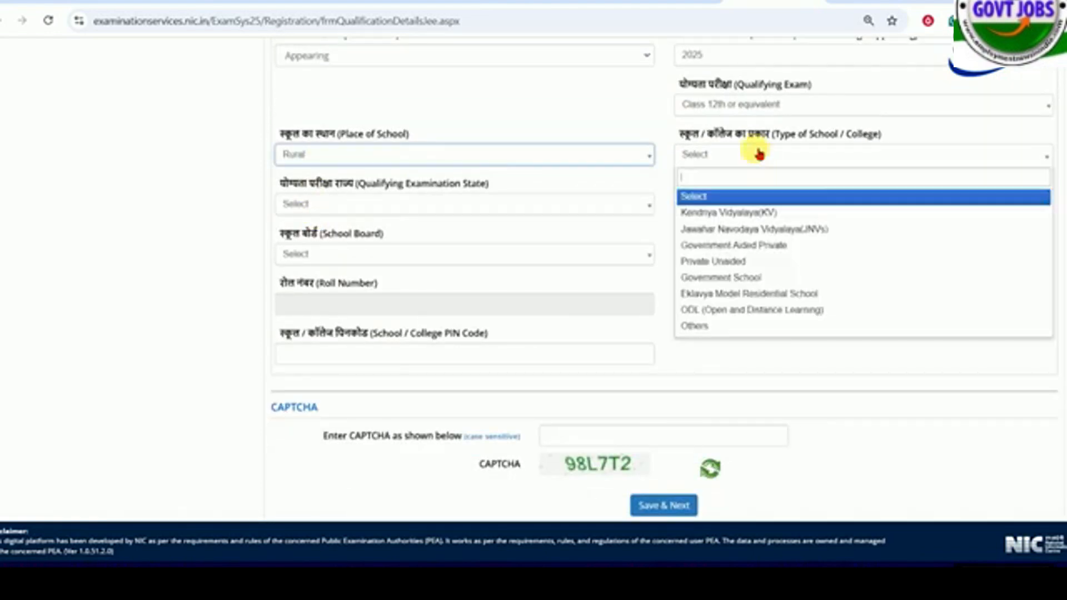
left_click(715, 277)
left_click(322, 251)
left_click(328, 256)
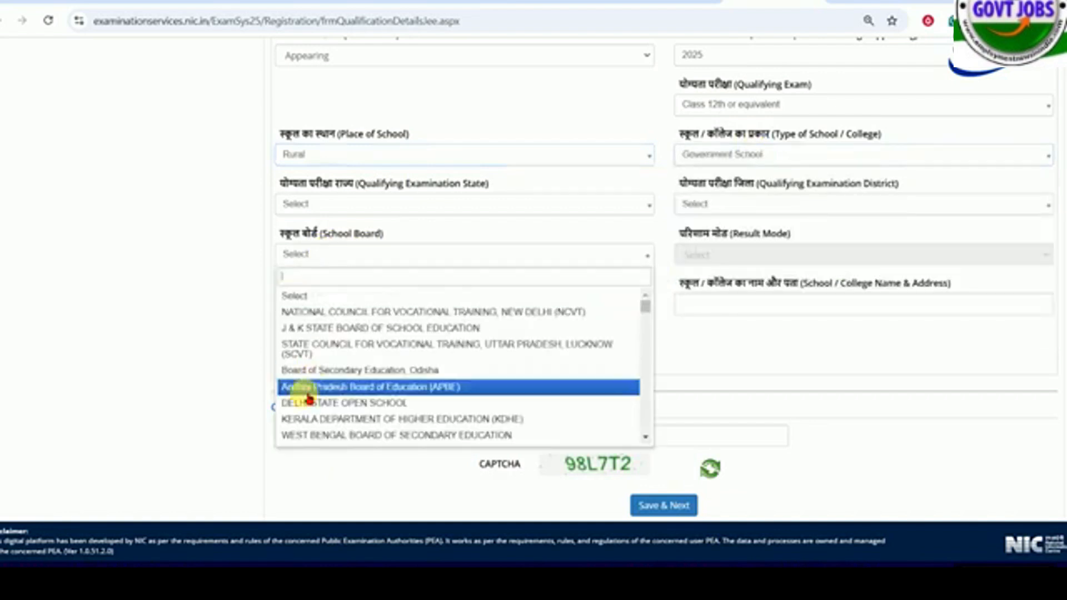
scroll(352, 422, "down", 6)
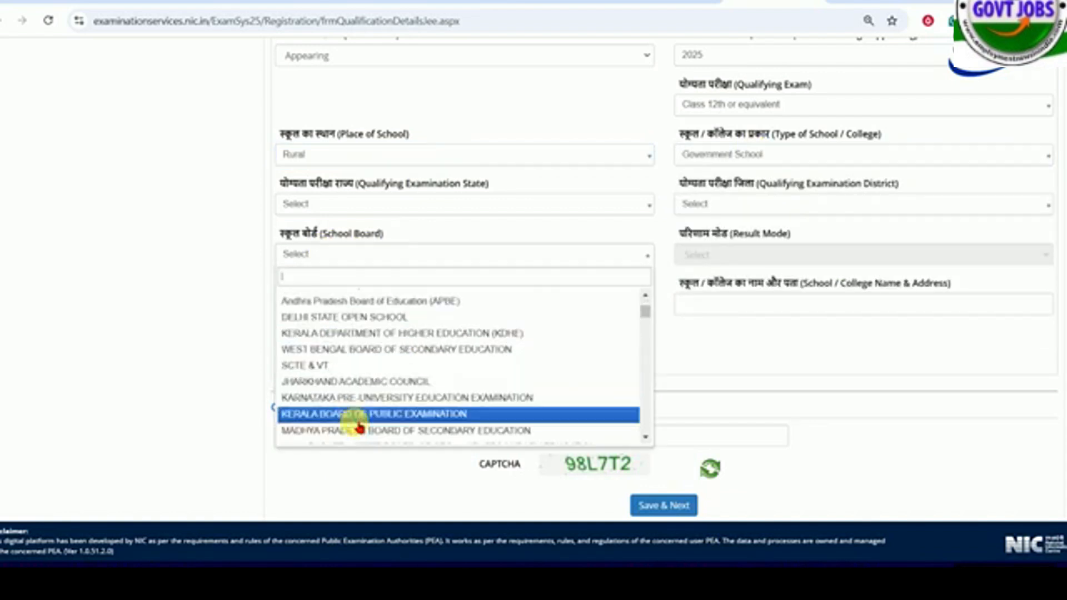
left_click(731, 205)
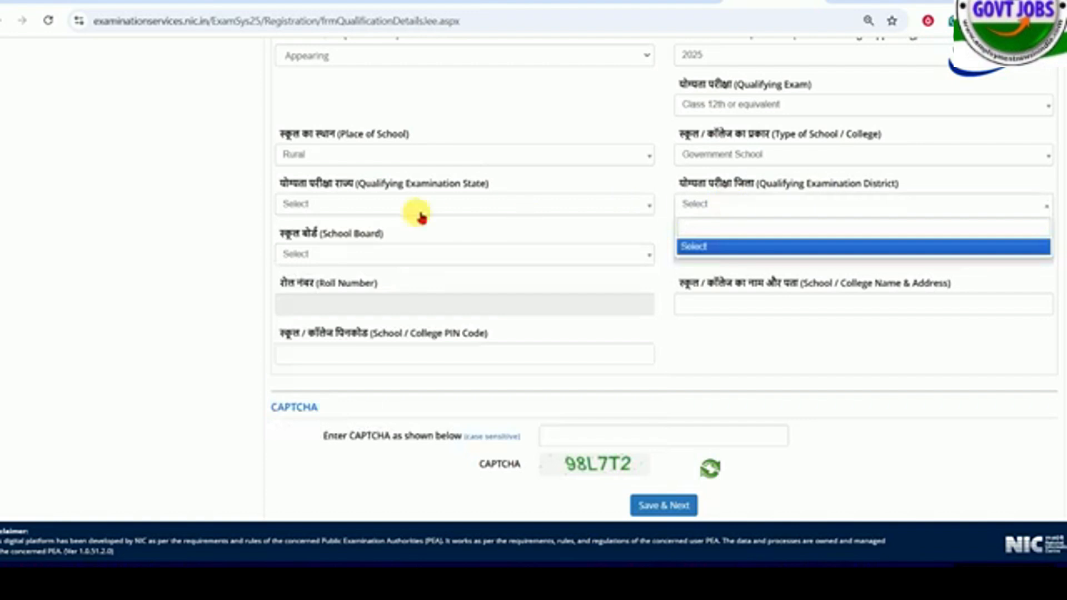
- Set the Class 12th qualifying examination state to BIHAR and the district to BEGUSARAI
left_click(416, 209)
left_click(445, 326)
left_click(716, 205)
left_click(707, 205)
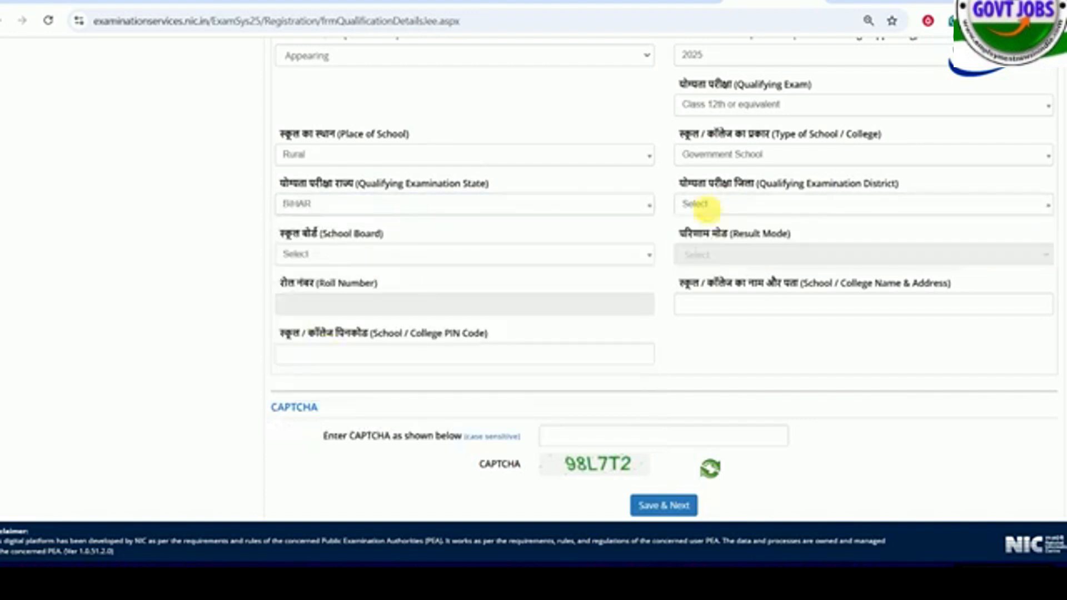
left_click(708, 205)
left_click(714, 327)
- Review the Class 12th school board options and the school name, address and PIN code fields
left_click(370, 255)
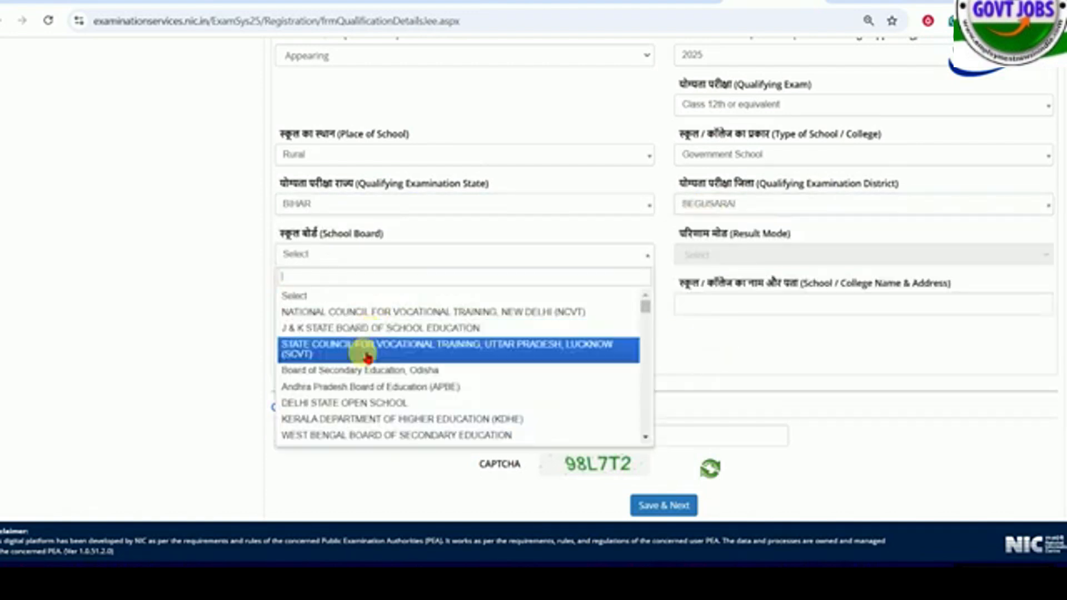
left_click(822, 337)
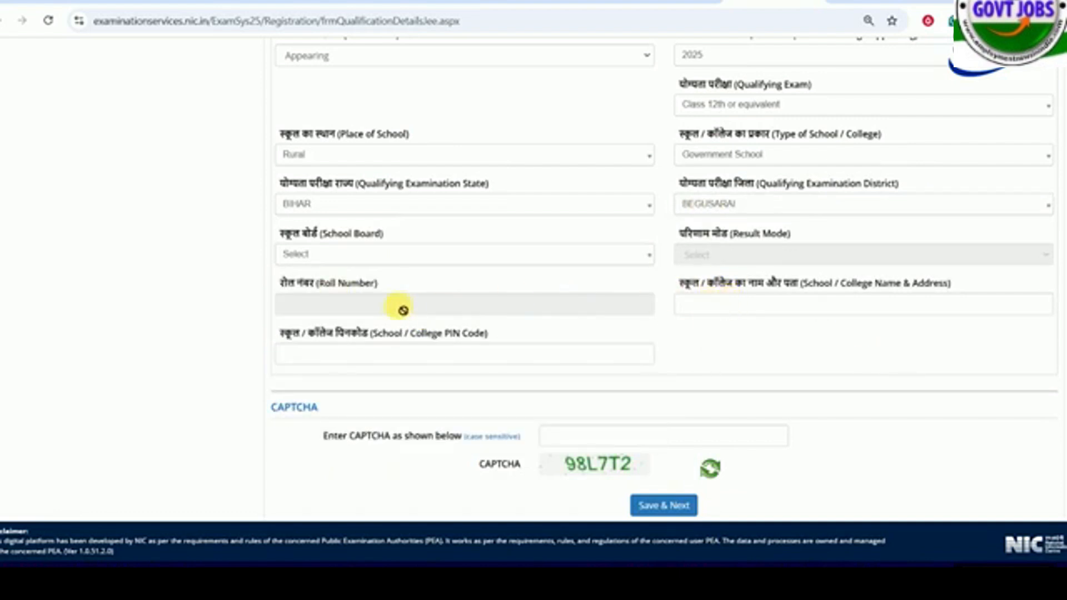
scroll(474, 286, "up", 1)
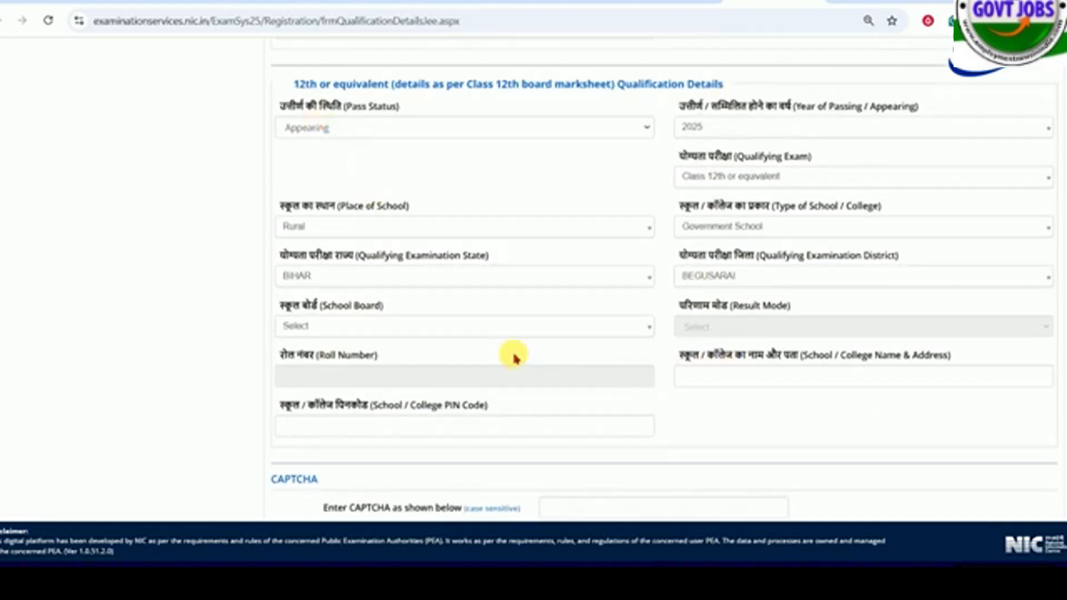
left_click(744, 381)
left_click_drag(688, 355, 786, 352)
left_click(760, 386)
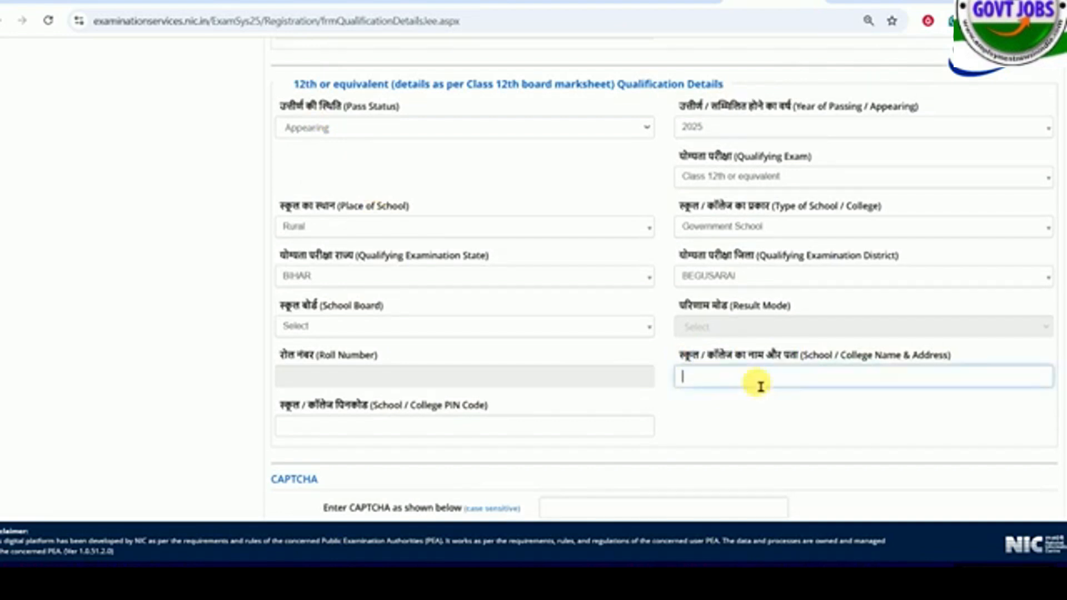
left_click(366, 434)
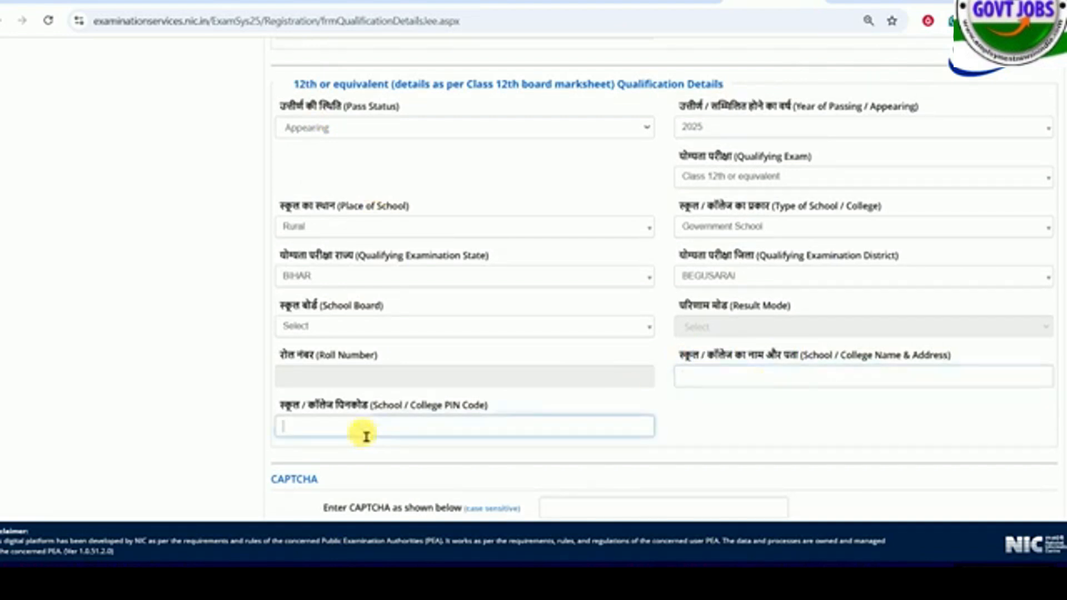
- Set the Class 12th pass status to Passed and the year of passing to 2024
scroll(436, 255, "up", 1)
left_click(364, 200)
left_click(365, 238)
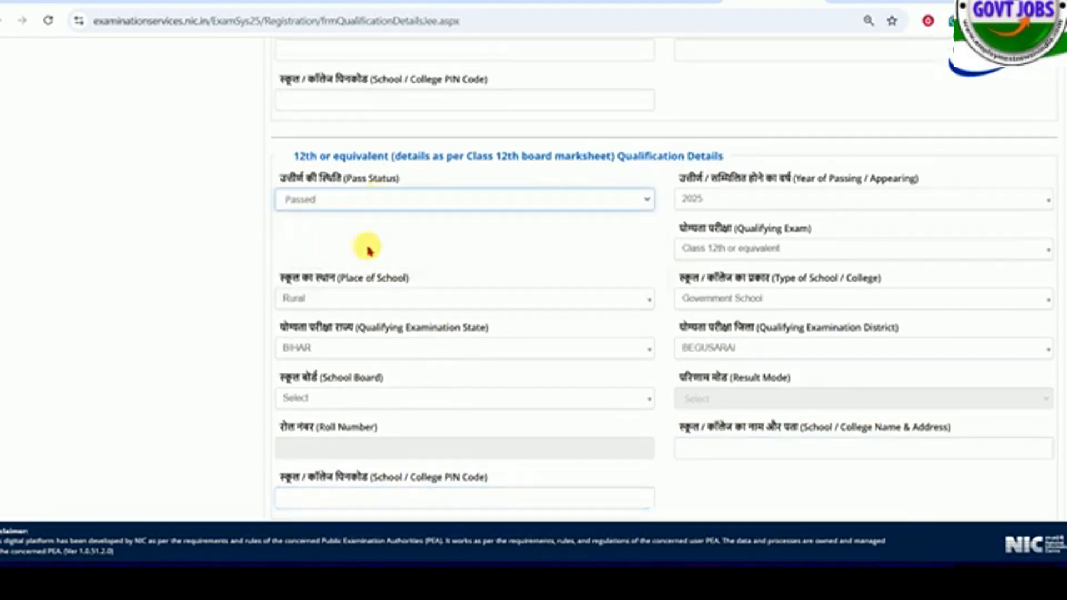
left_click(711, 201)
left_click(703, 205)
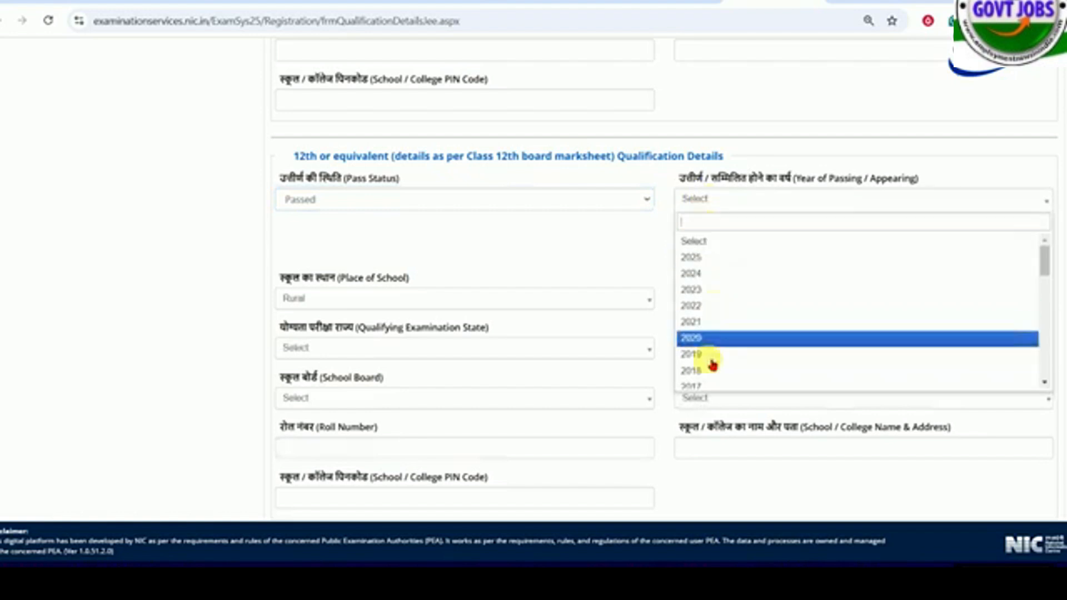
scroll(715, 284, "down", 1)
- Set the Class 12th qualifying exam to Class 12th or equivalent and the type of school to Government School
left_click(707, 248)
left_click(734, 251)
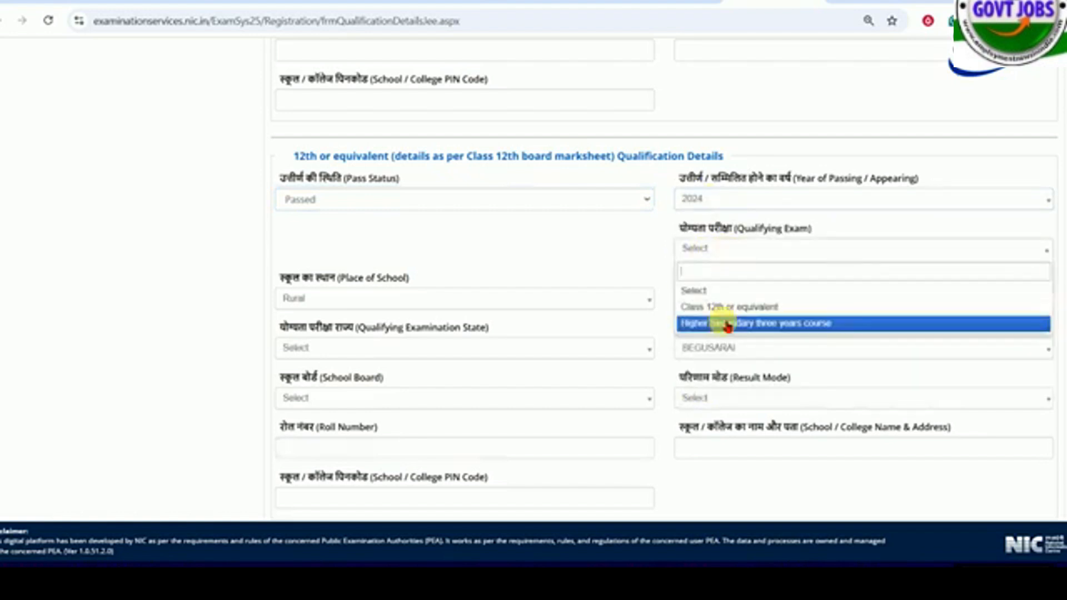
left_click(718, 286)
left_click(711, 249)
left_click(712, 304)
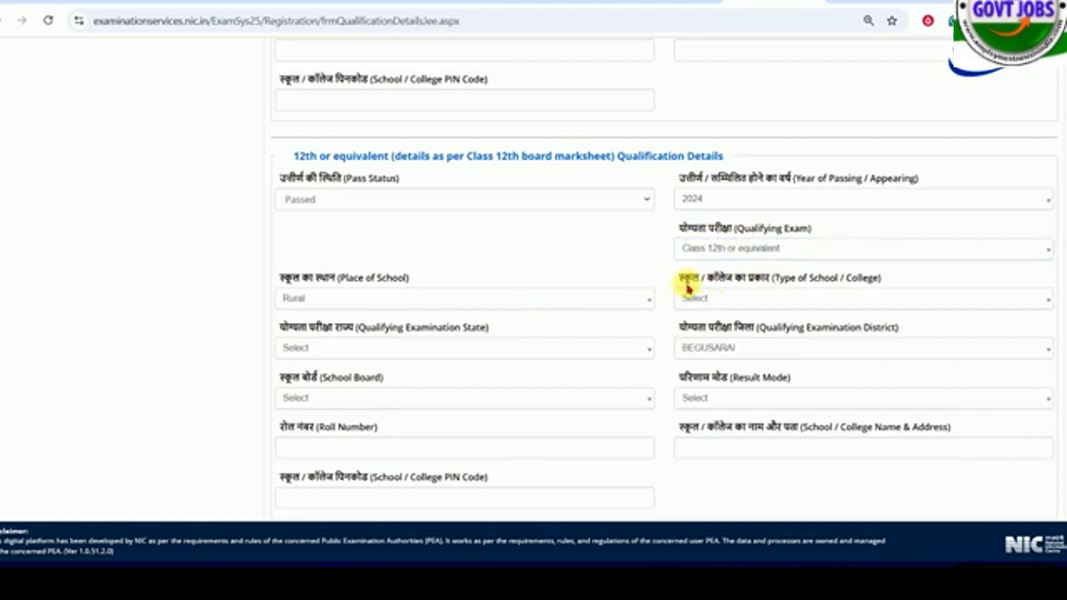
left_click(715, 248)
left_click(715, 248)
left_click(762, 303)
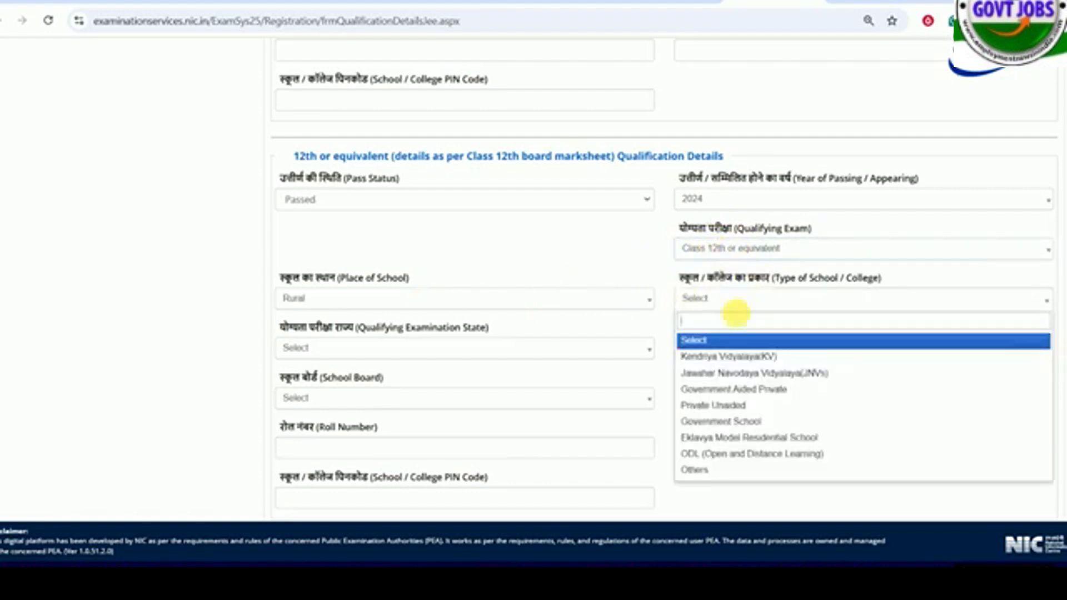
left_click(717, 421)
- Set the Class 12th result mode to Percentage
scroll(445, 278, "down", 1)
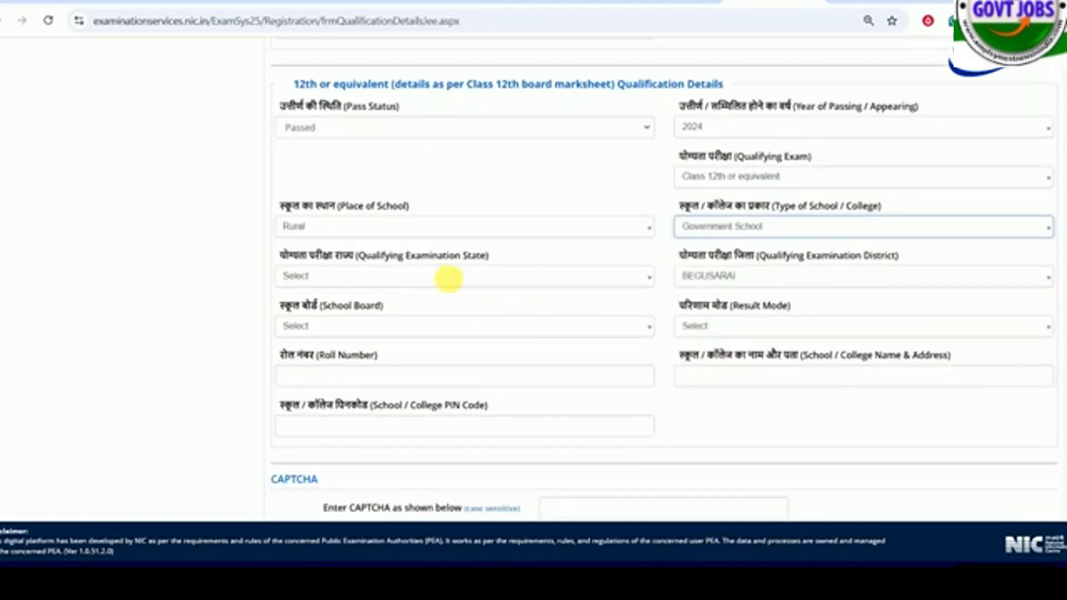
scroll(429, 276, "up", 1)
scroll(491, 282, "down", 2)
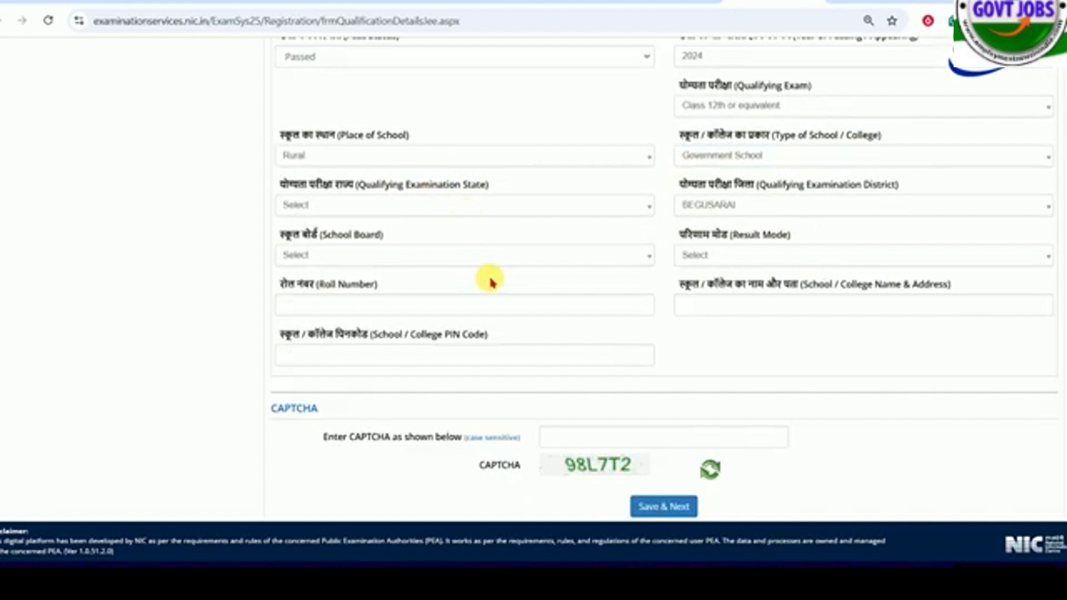
left_click(705, 252)
left_click(698, 314)
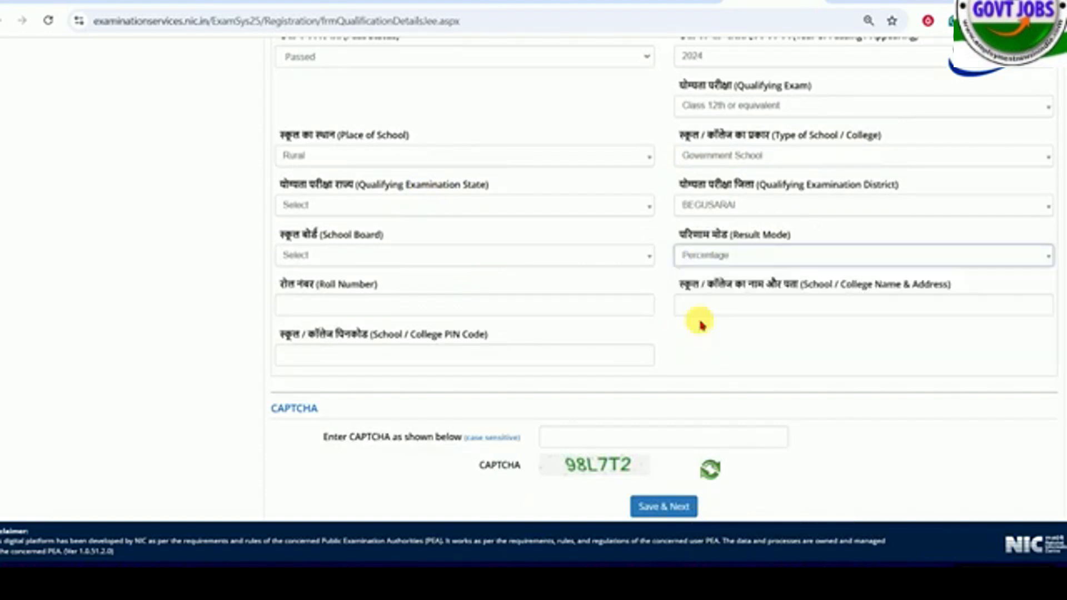
- Review the Class 12th marks, roll number, school PIN code and CAPTCHA fields along with the Class 10th details
left_click(350, 313)
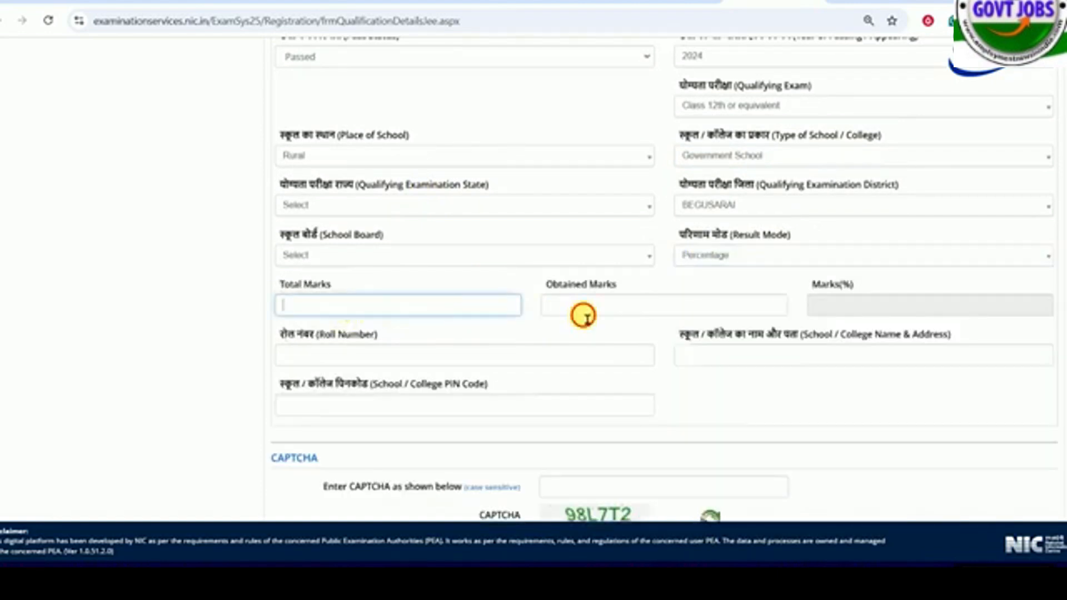
left_click(584, 308)
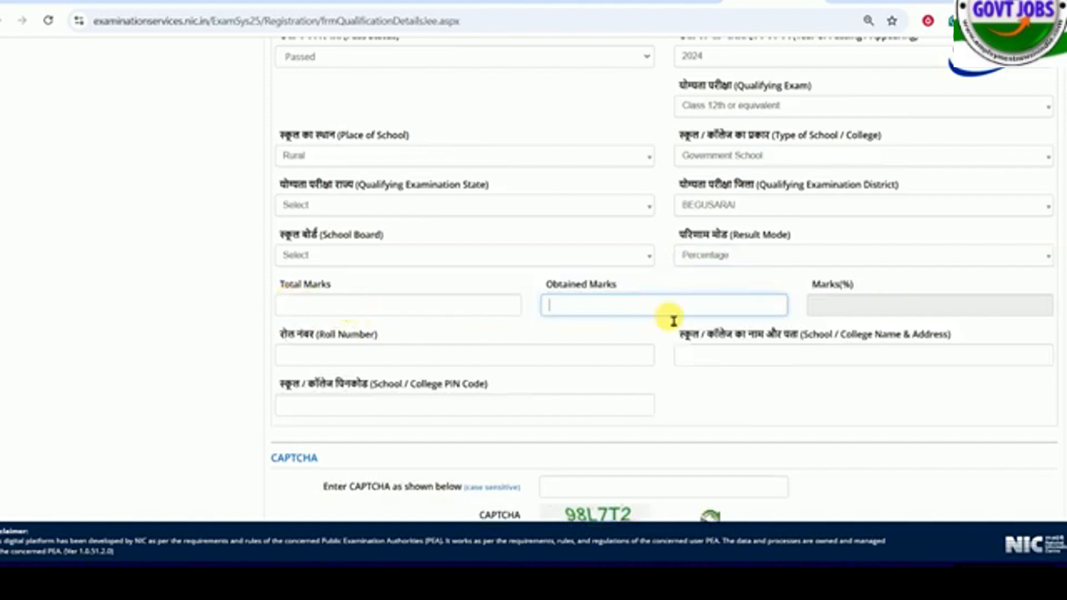
scroll(444, 317, "down", 1)
left_click(362, 284)
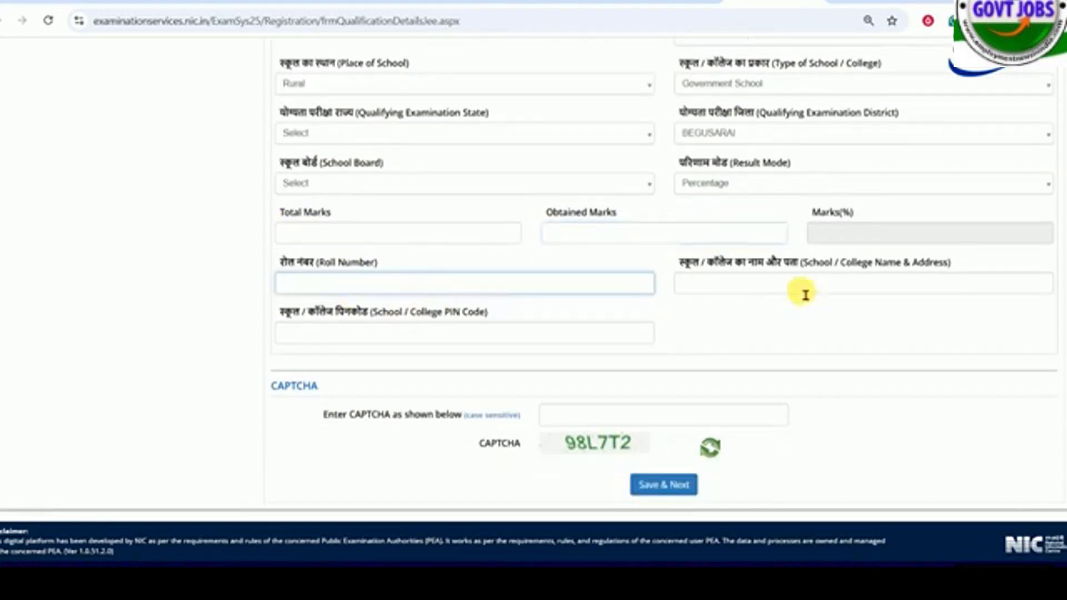
left_click(343, 345)
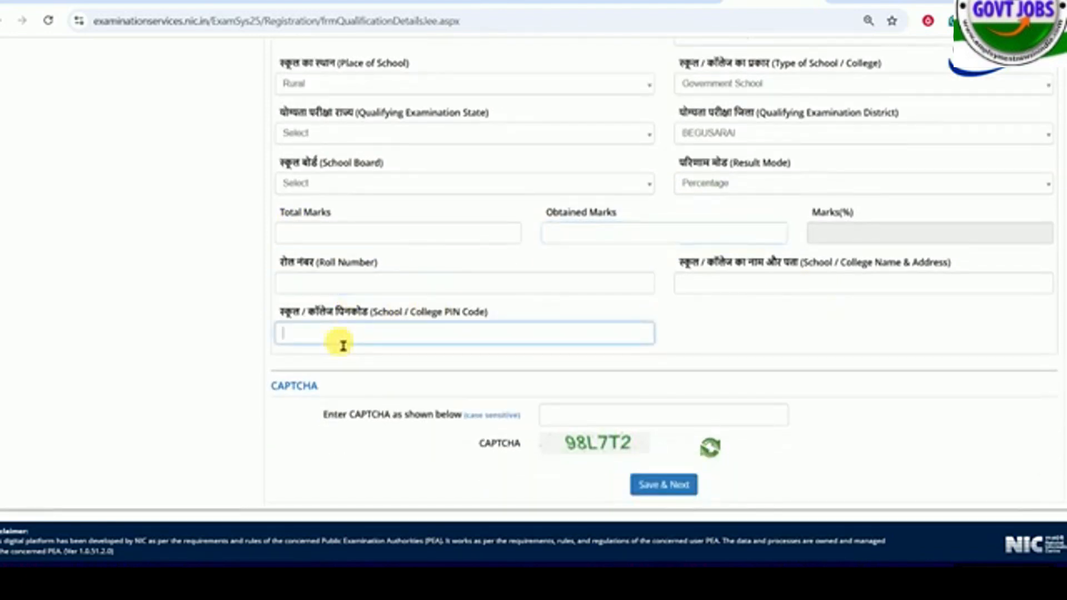
scroll(528, 378, "down", 1)
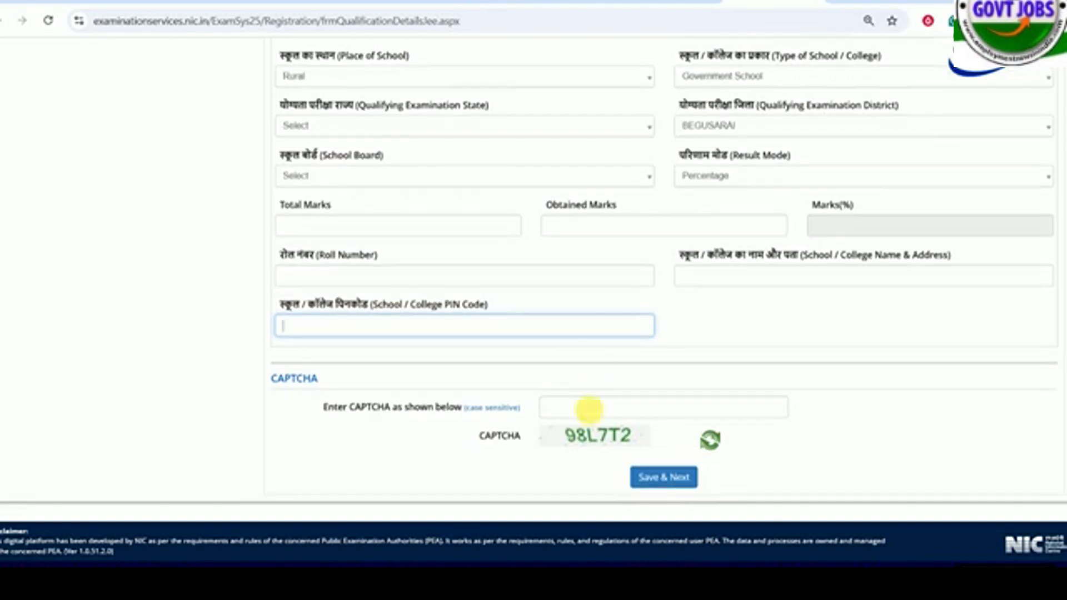
left_click(592, 418)
scroll(752, 326, "up", 10)
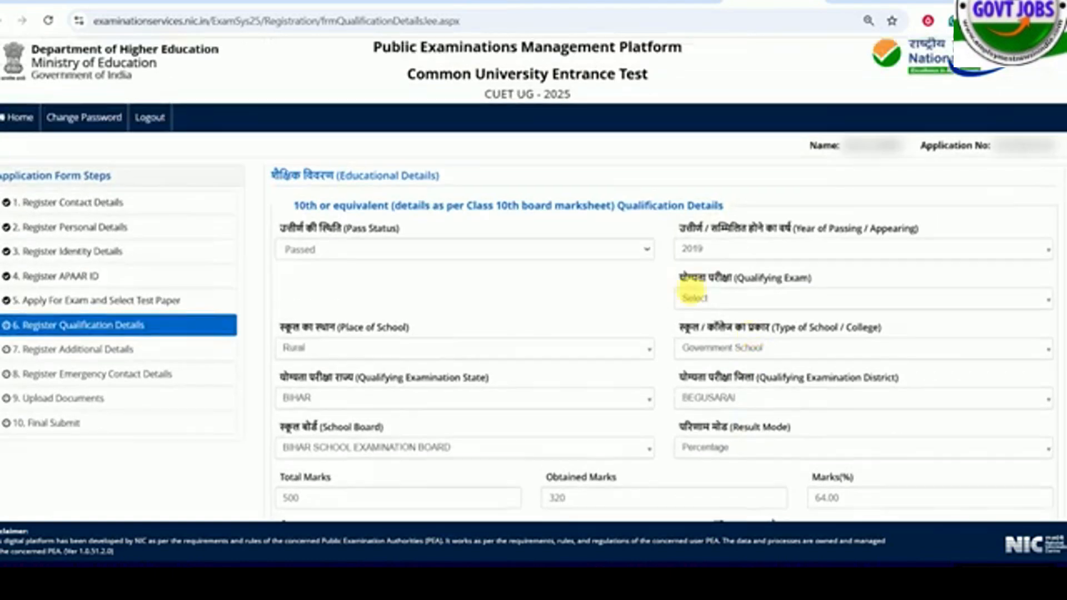
scroll(423, 228, "down", 6)
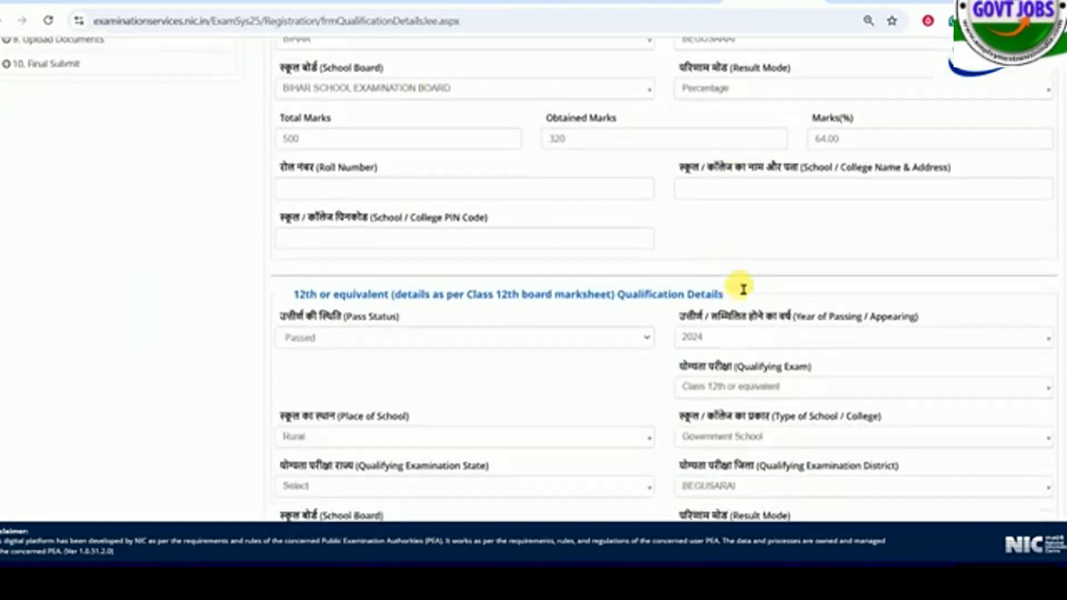
scroll(694, 344, "down", 7)
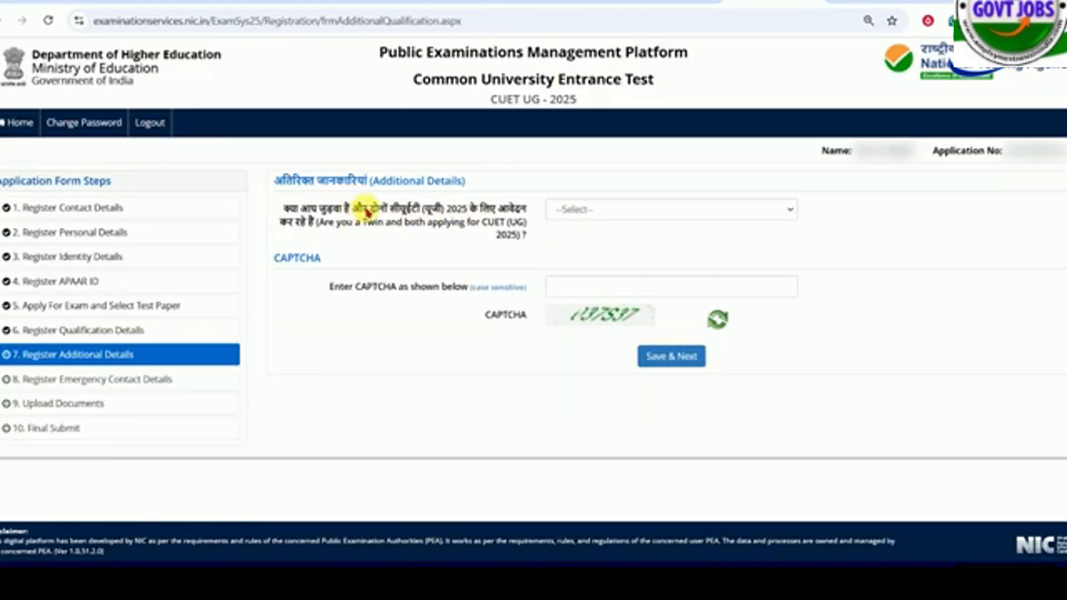
- Try answering Yes to the question about being a twin with both applying for CUET (UG) 2025
left_click(569, 209)
left_click(578, 245)
left_click_drag(377, 228, 488, 225)
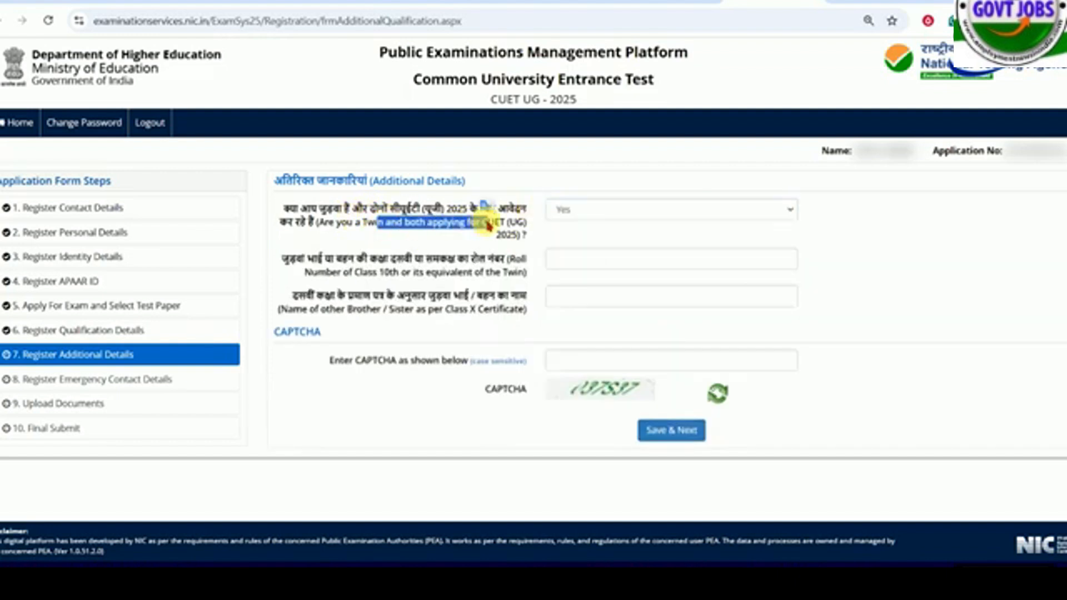
left_click(594, 212)
left_click(595, 211)
left_click(372, 262)
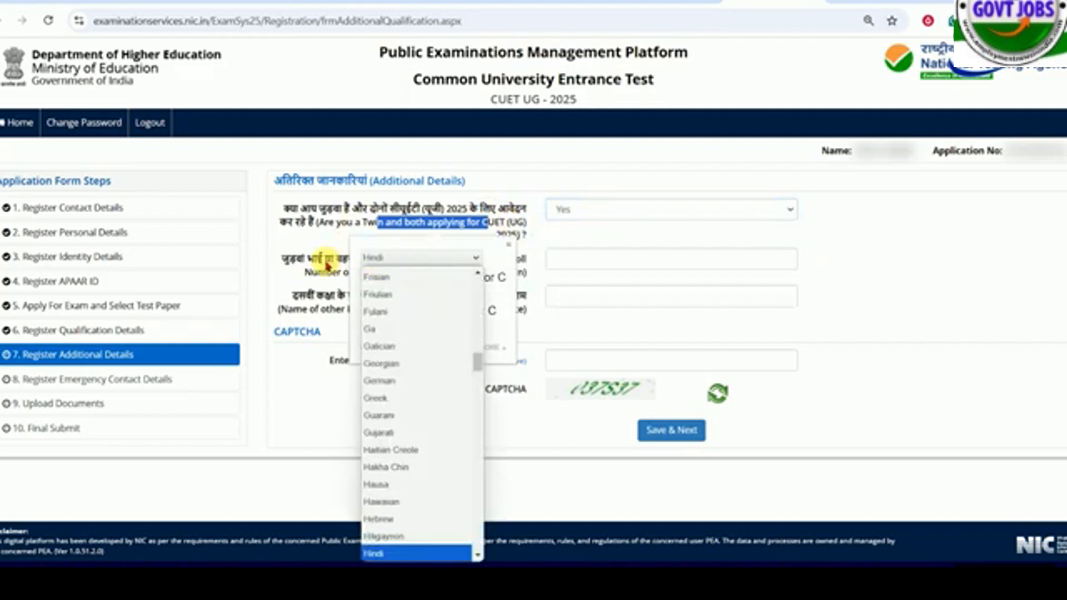
left_click(326, 266)
- Answer No to the question about being a twin applicant and go to the CAPTCHA entry
left_click(582, 211)
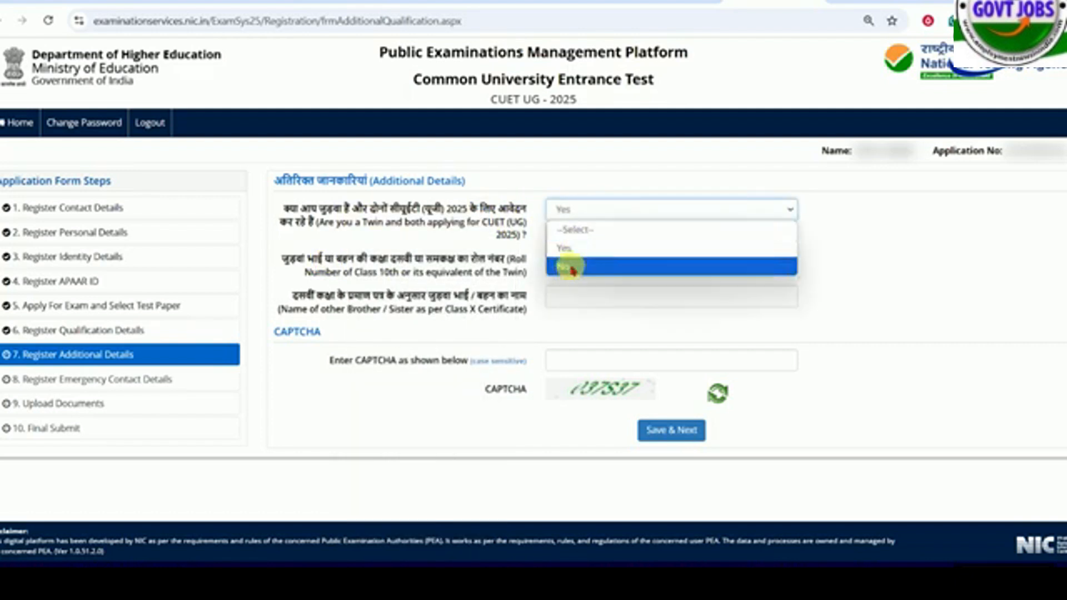
left_click(573, 271)
left_click(604, 289)
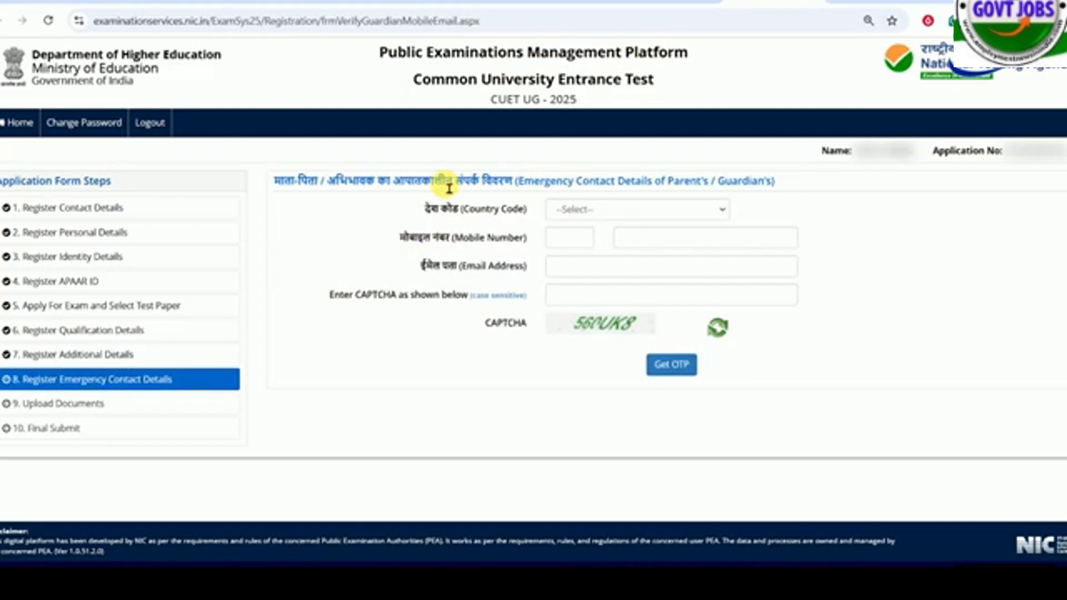
- Set the parent's or guardian's emergency contact country code to India and go through the mobile number and email address fields
left_click(616, 211)
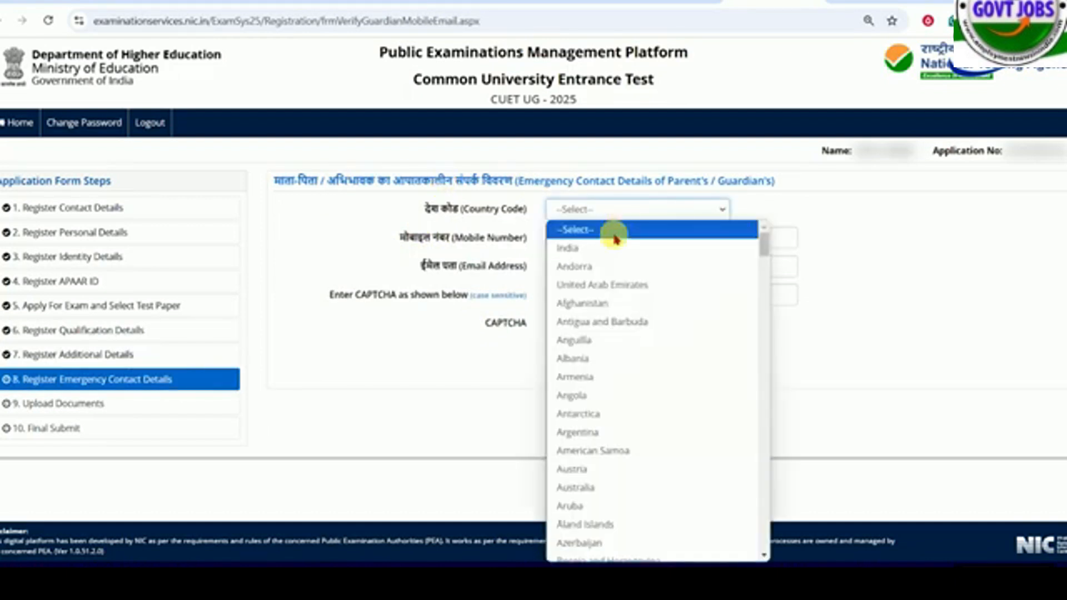
left_click(614, 248)
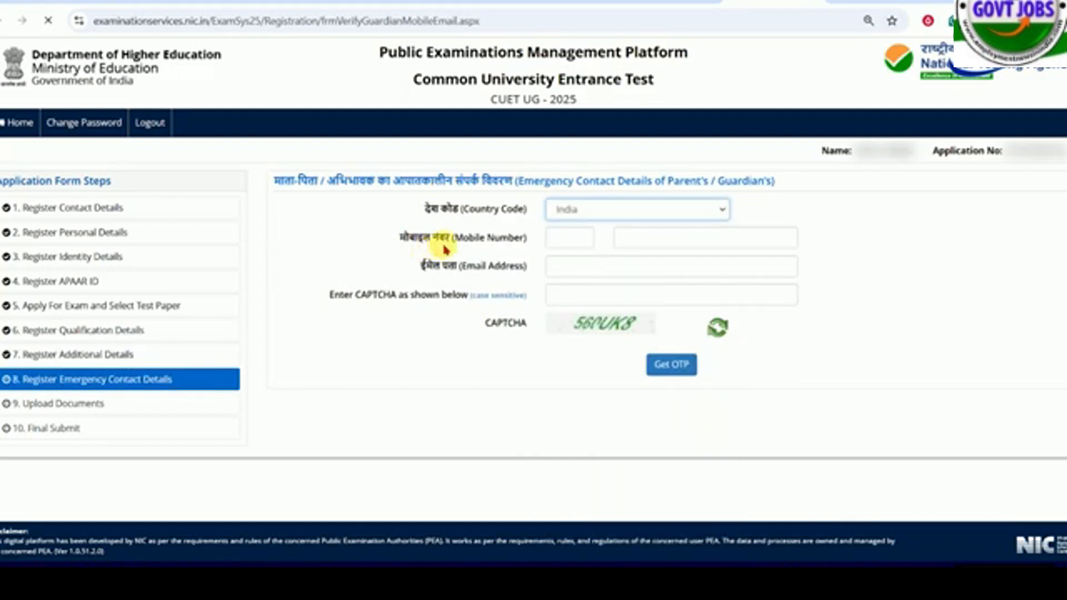
left_click(661, 242)
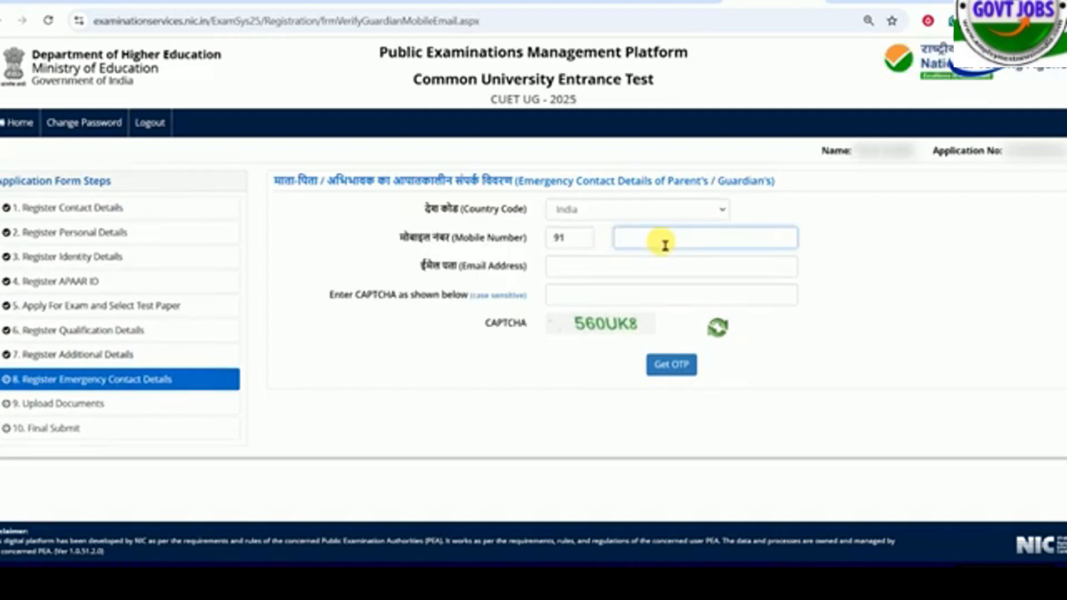
left_click(611, 272)
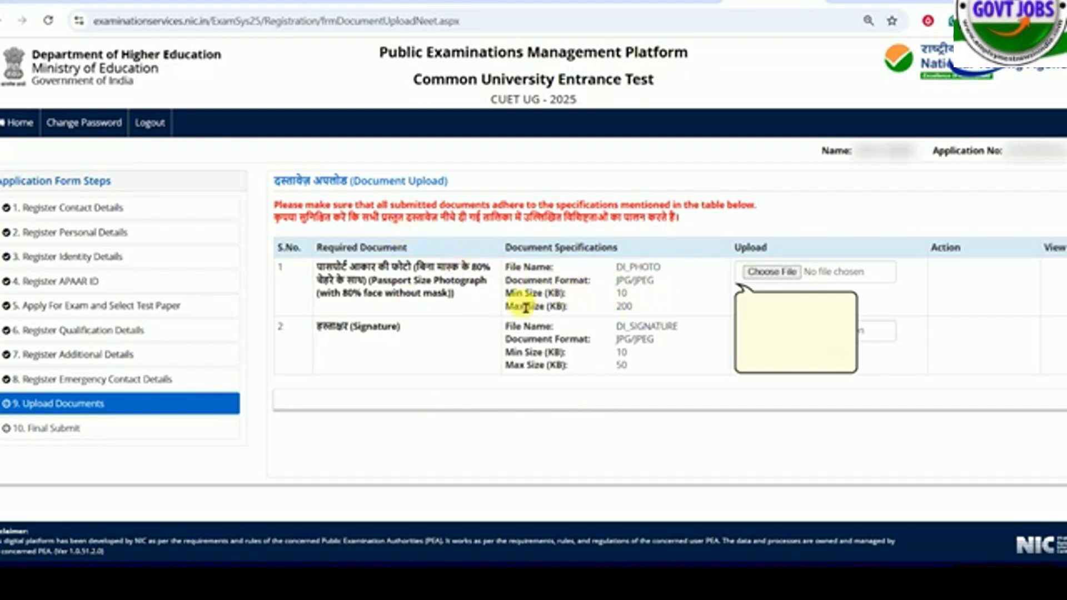
- Examine the required file names, formats and size limits for the photograph and signature uploads
left_click_drag(617, 270, 632, 272)
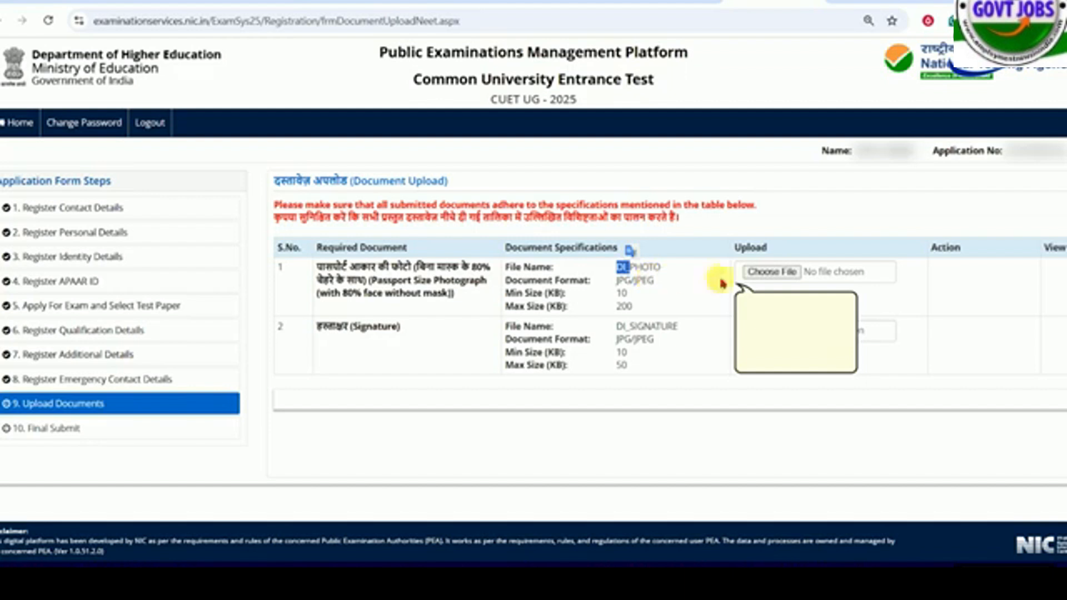
left_click(643, 279)
double_click(631, 269)
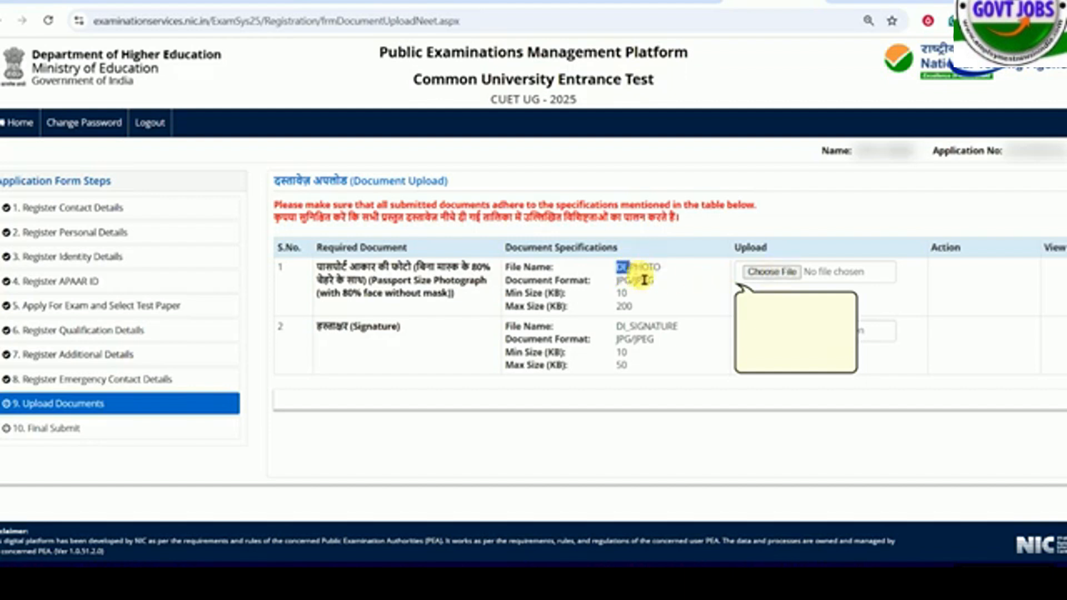
right_click(662, 283)
left_click(663, 284)
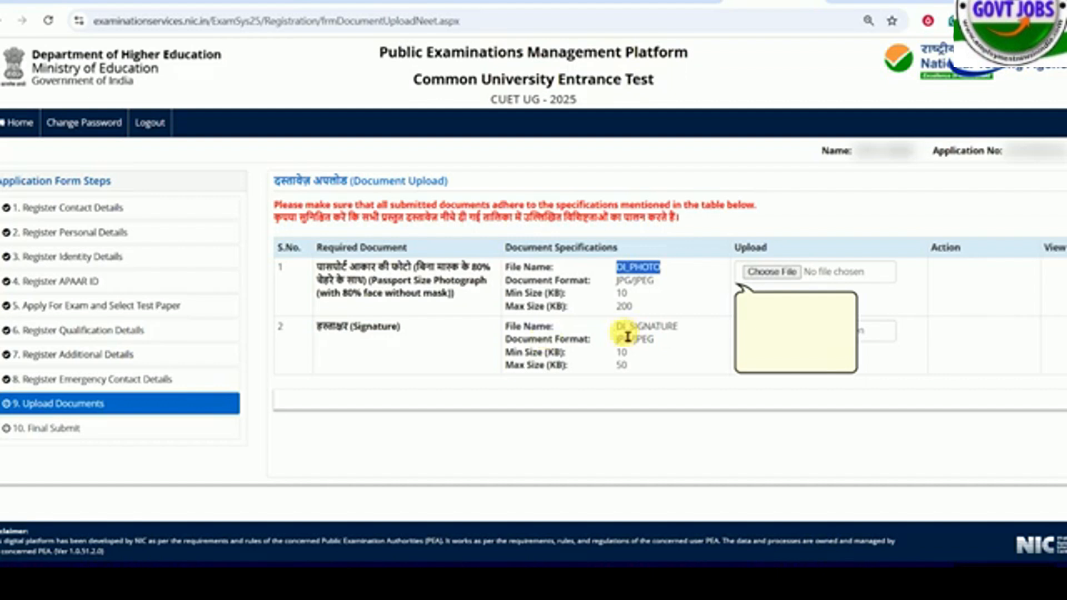
left_click_drag(679, 329, 626, 338)
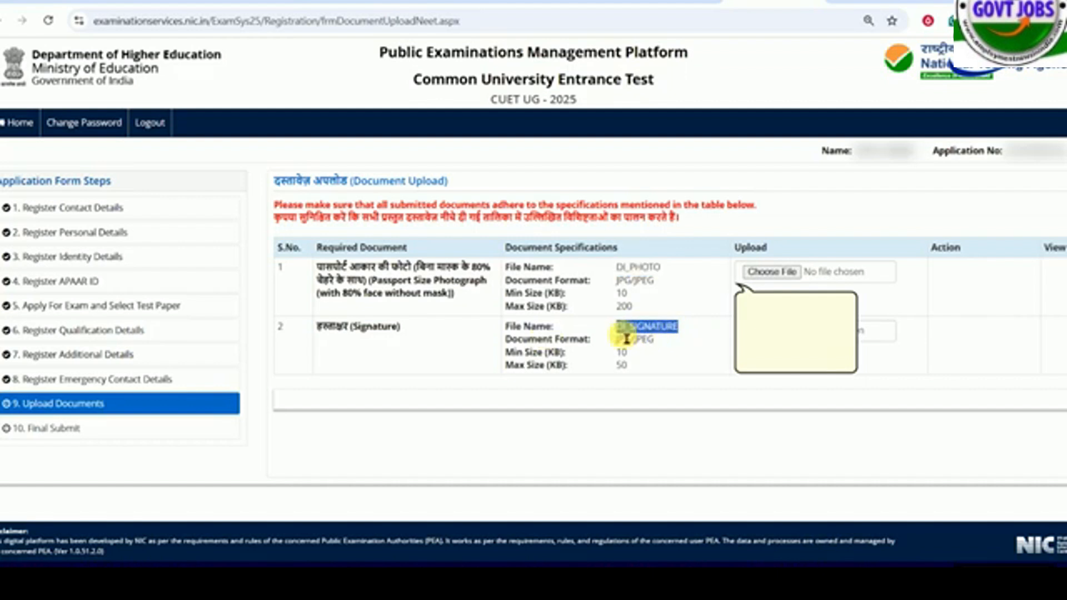
left_click(647, 338)
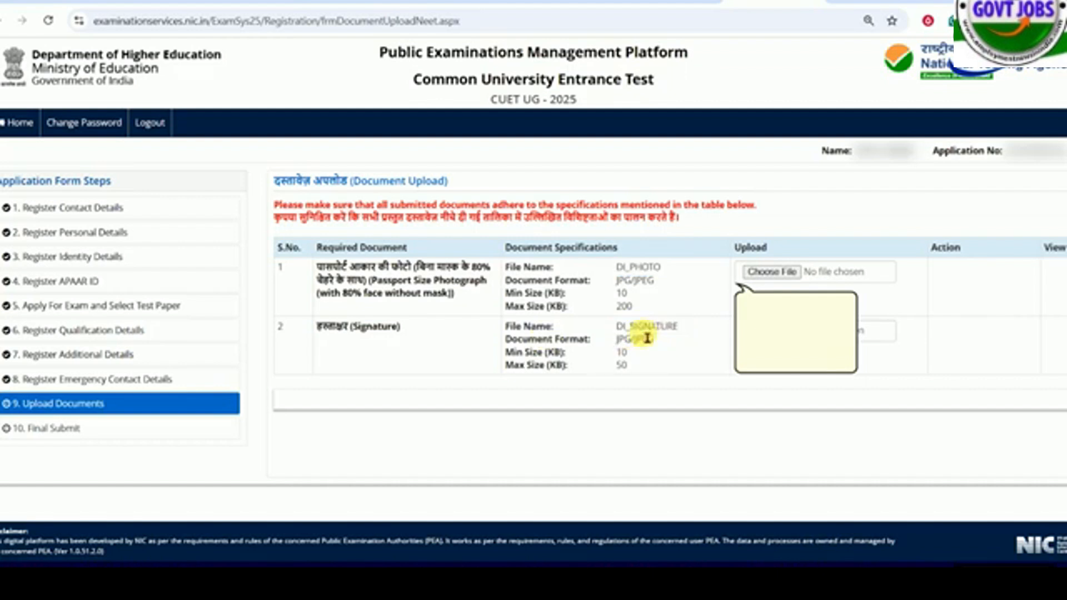
left_click_drag(617, 268, 666, 277)
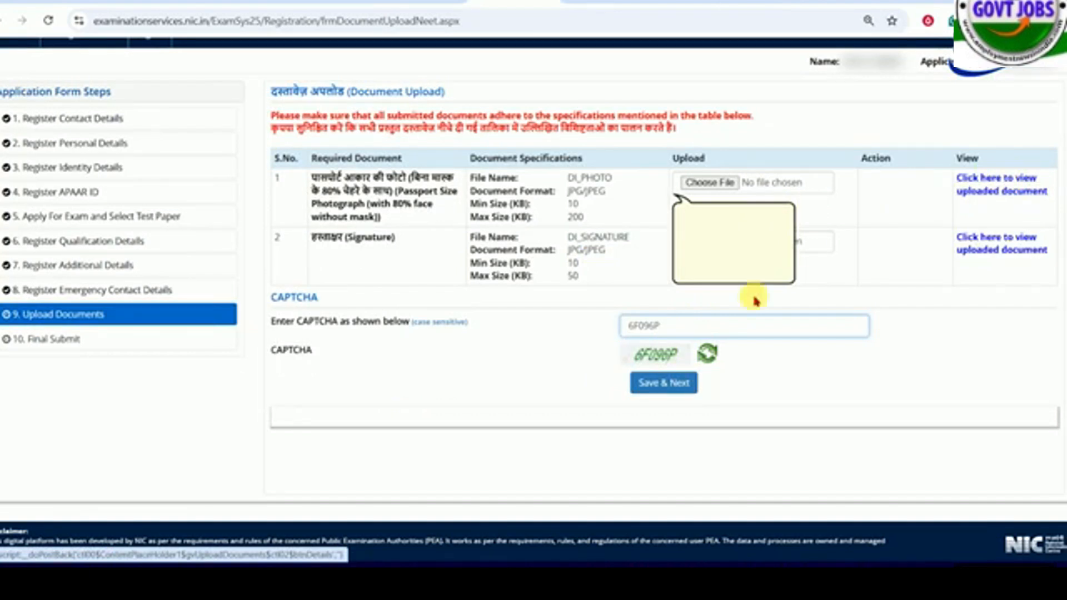
- Save the document upload section, continue to the final review page and dismiss its notice
left_click(664, 382)
left_click(510, 327)
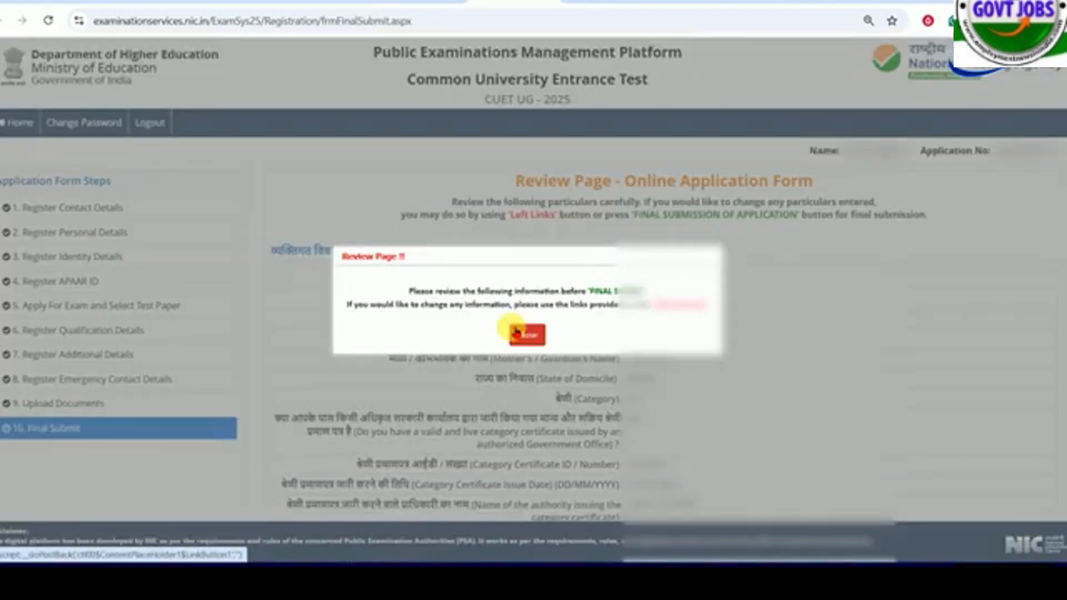
left_click(518, 333)
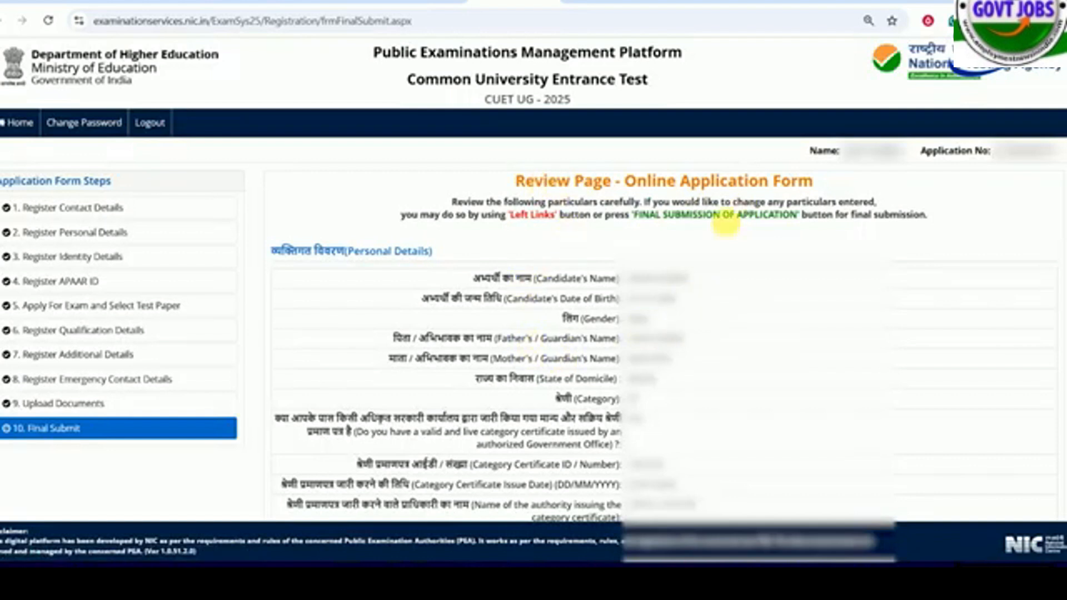
- Make the final submission of the application with all verification checklist particulars ticked and the declaration agreed to
scroll(637, 260, "down", 20)
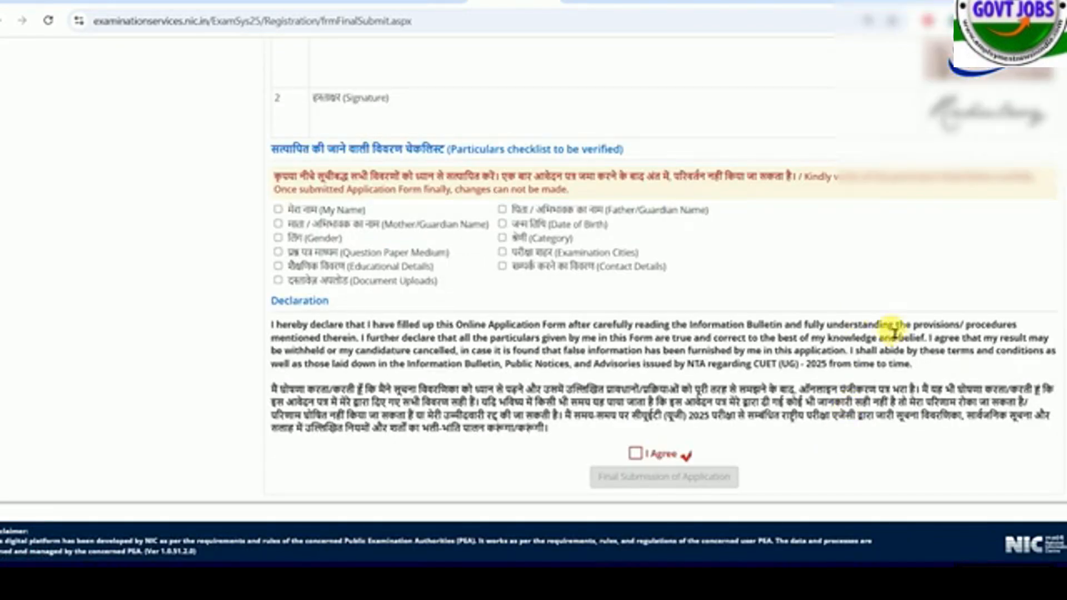
left_click(277, 210)
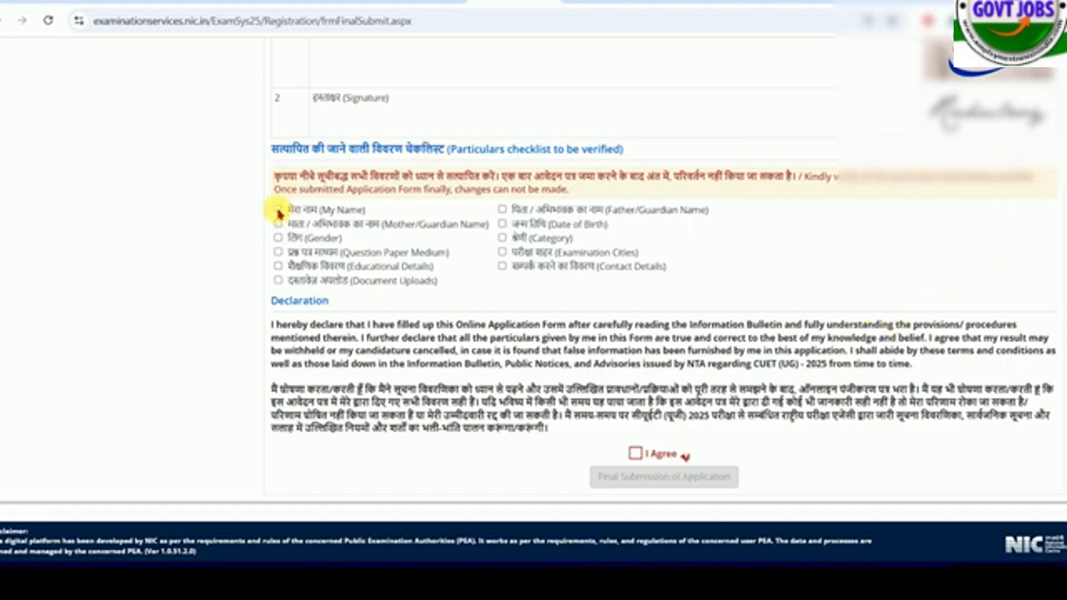
left_click(278, 237)
left_click(635, 453)
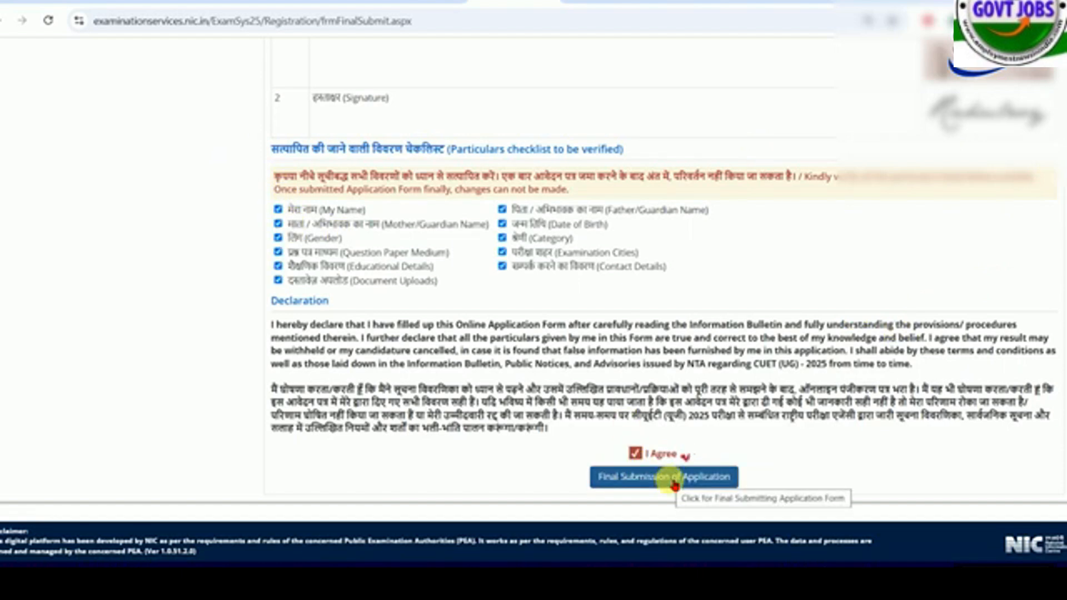
left_click(674, 482)
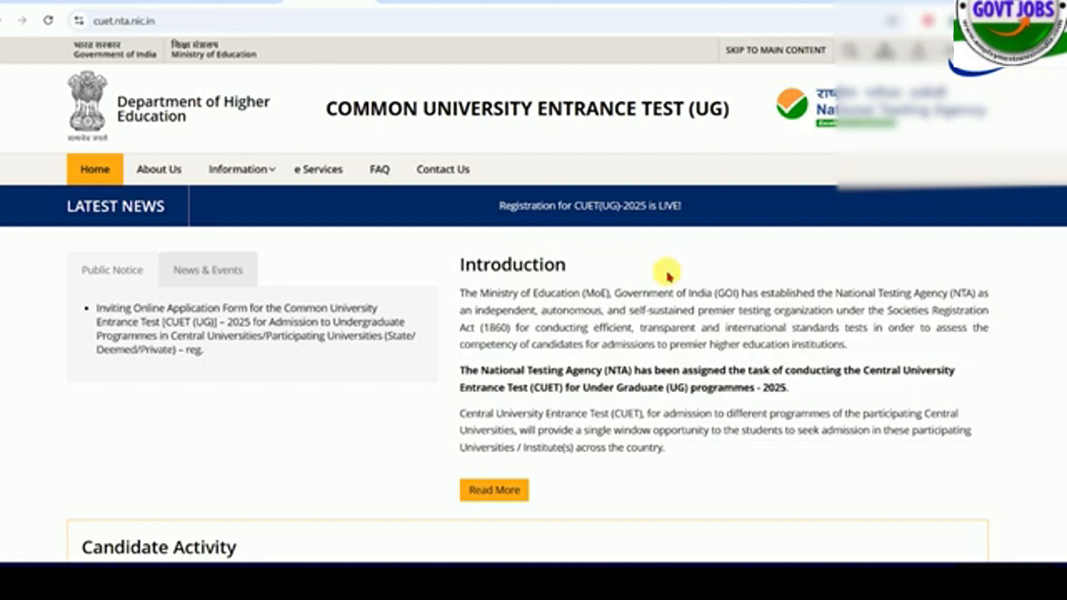
scroll(669, 280, "down", 5)
scroll(669, 284, "up", 5)
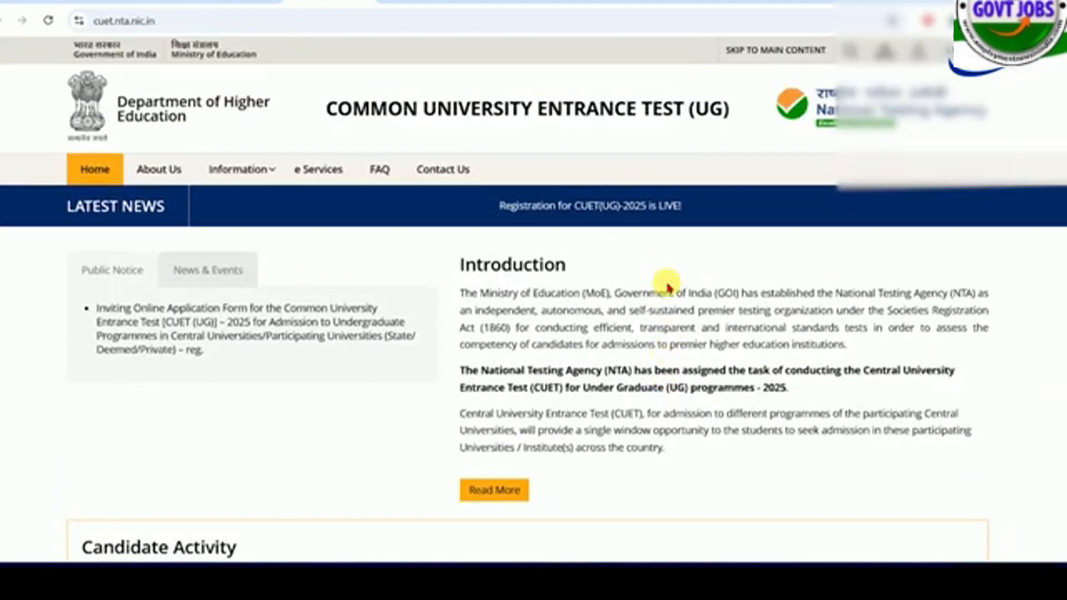